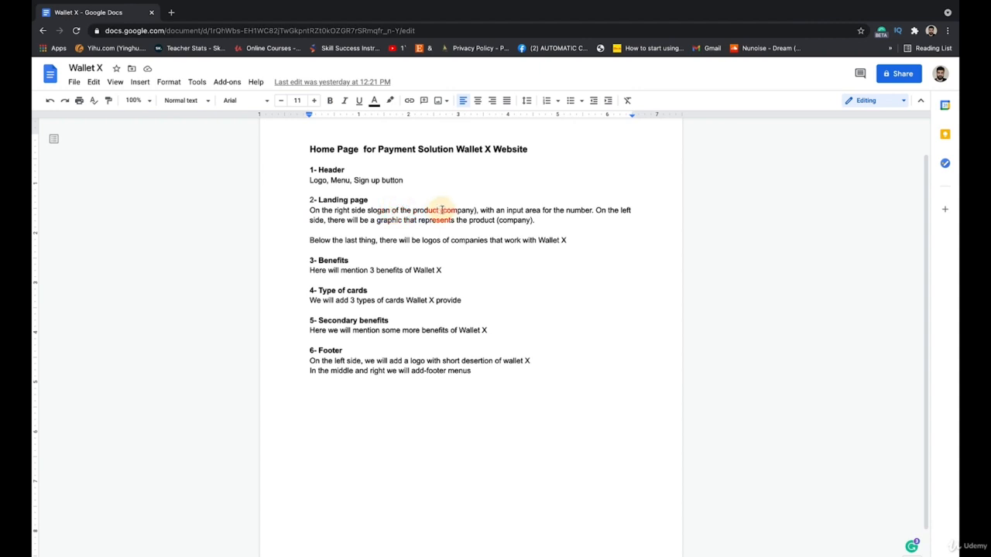
left_click(566, 209)
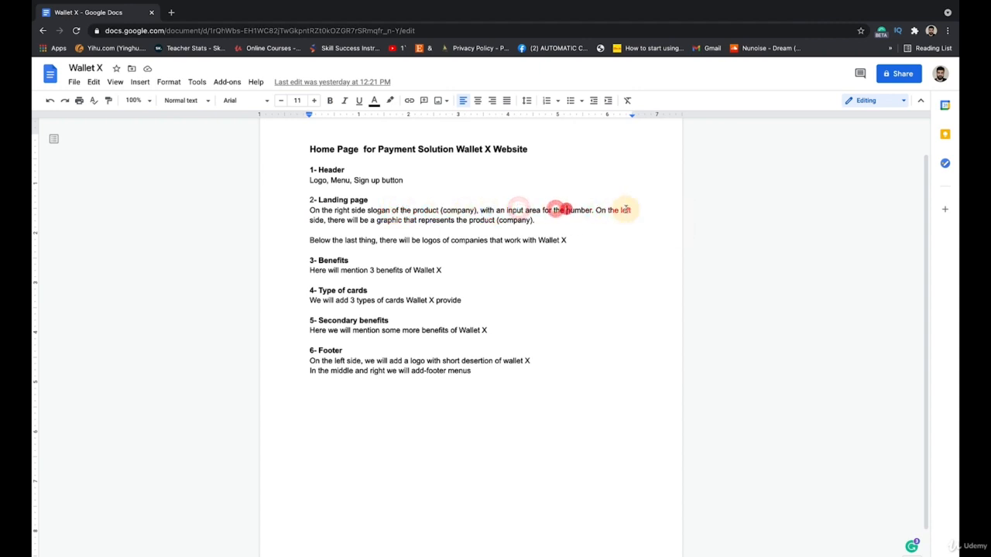
left_click_drag(508, 221, 543, 222)
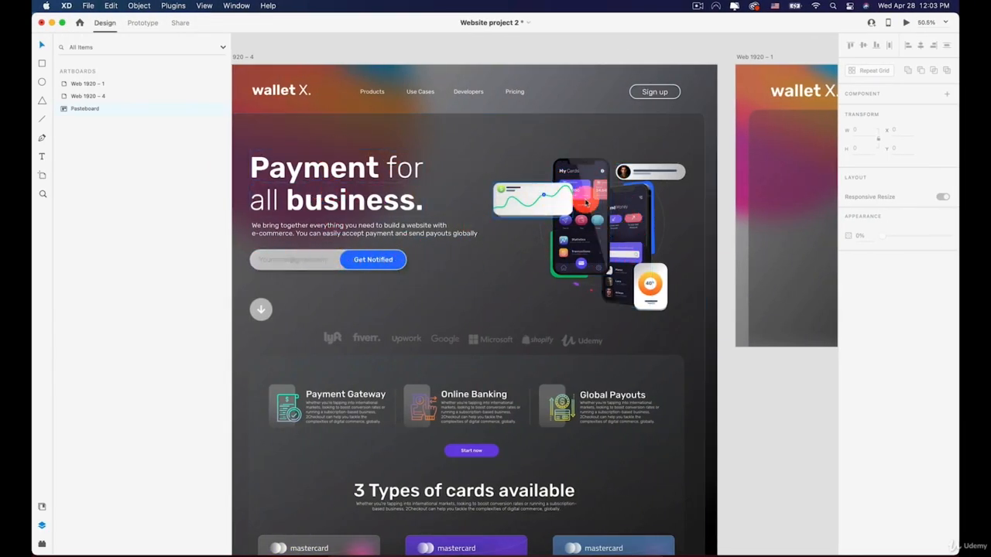
Reduce the corner radius of the large dark panel on artboard Web 1920 – 1 to 23 and lock the panel
scroll(736, 186, "right", 3)
scroll(496, 188, "right", 6)
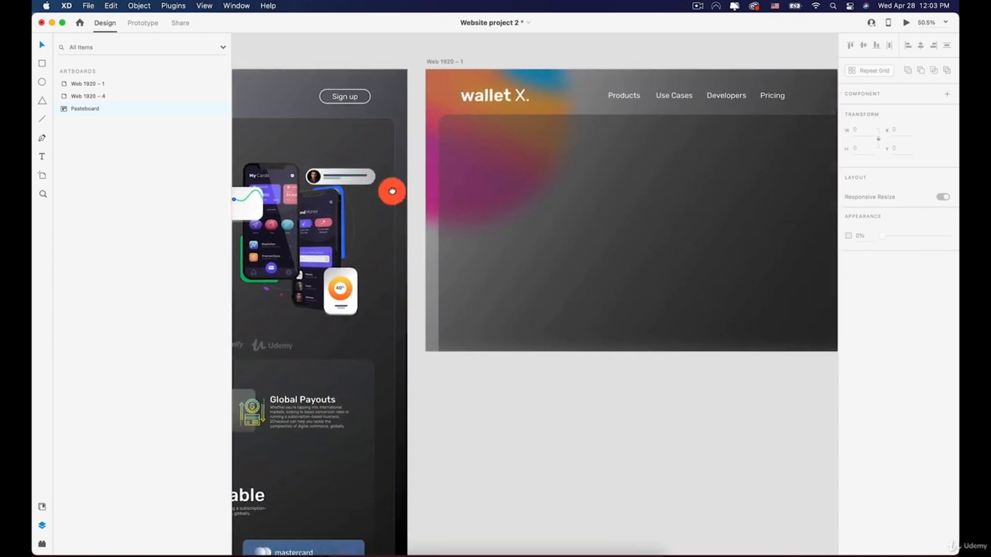
scroll(487, 165, "up", 3)
left_click(321, 147)
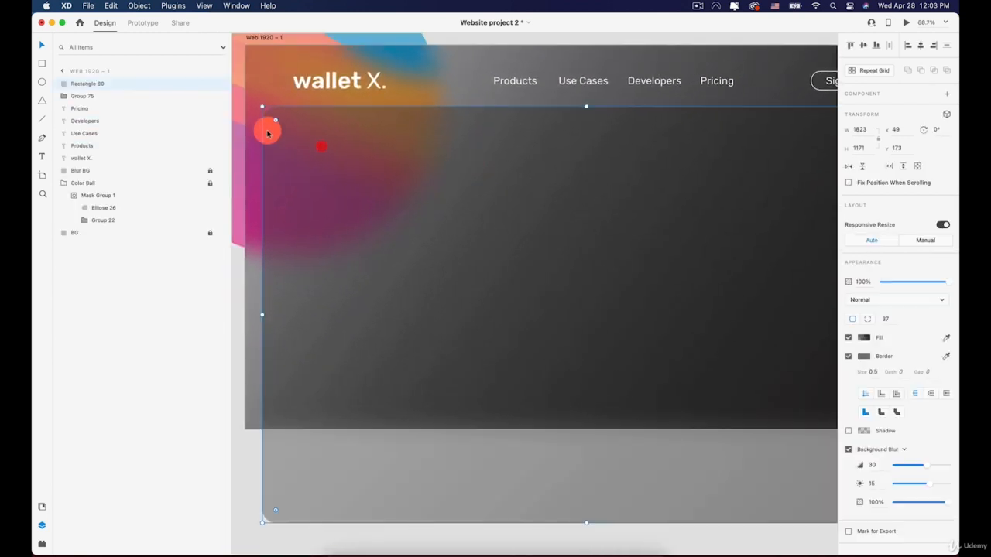
left_click_drag(277, 124, 270, 114)
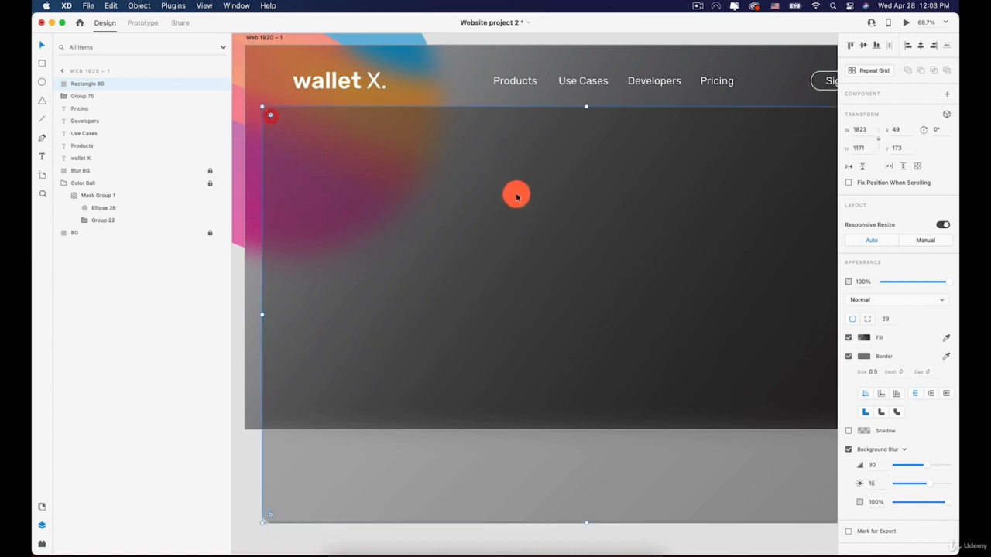
right_click(386, 137)
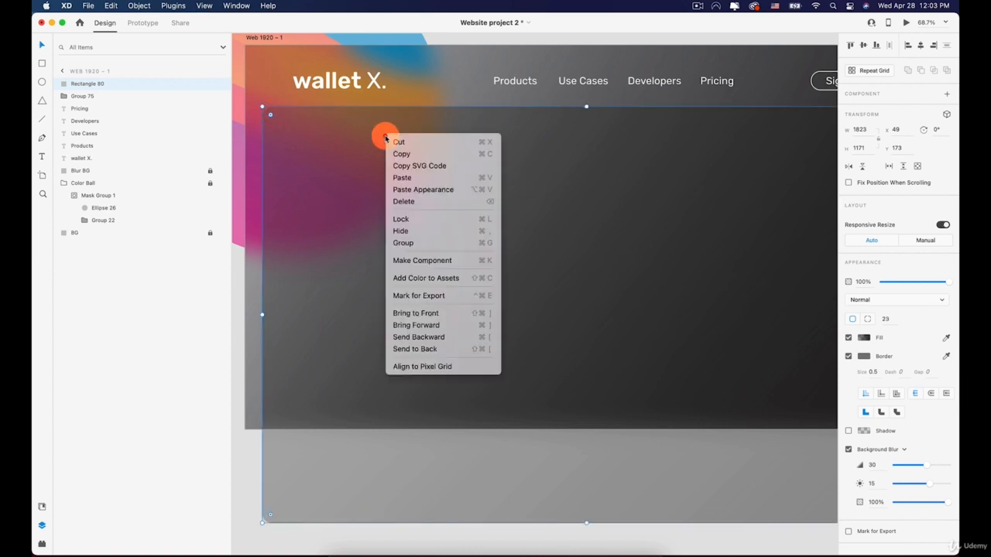
left_click(411, 222)
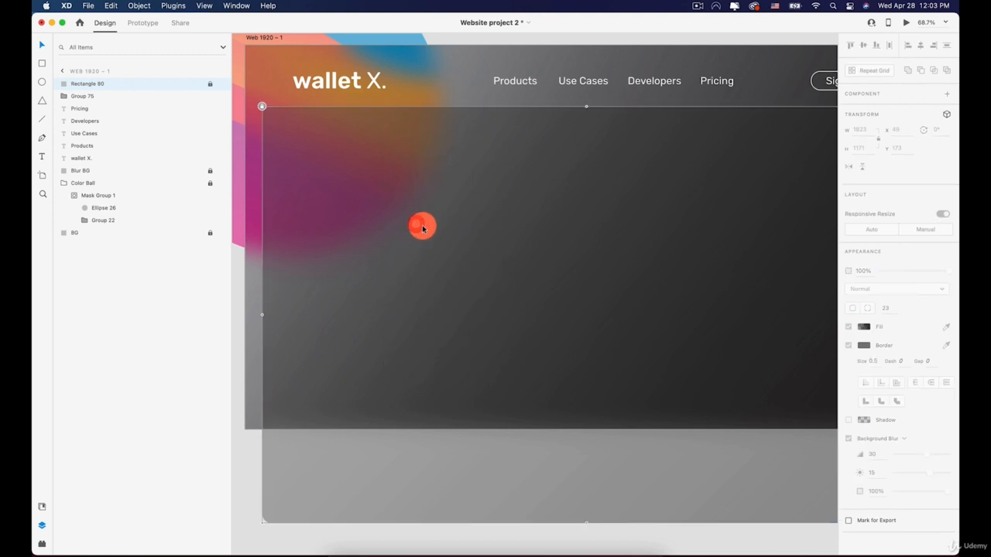
Add the text "Payment for all Business" below the wallet X logo on artboard Web 1920 – 1
scroll(423, 226, "down", 3)
key("space")
left_click_drag(398, 208, 675, 193)
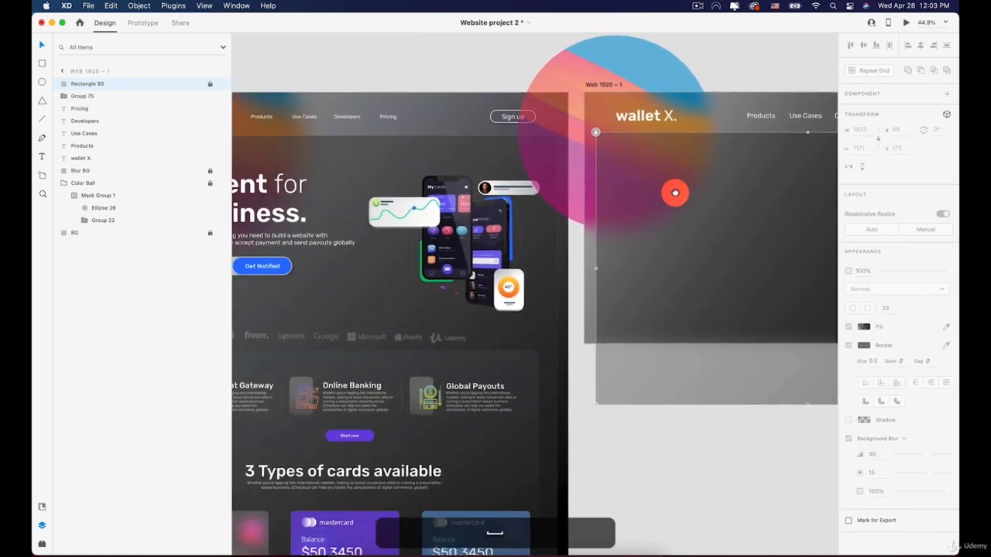
left_click_drag(265, 178, 180, 176)
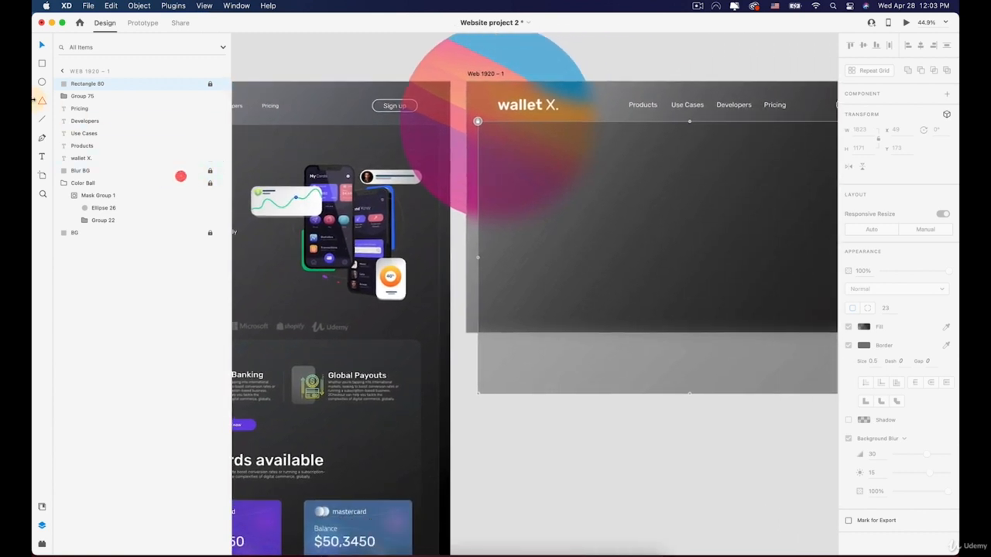
left_click(41, 157)
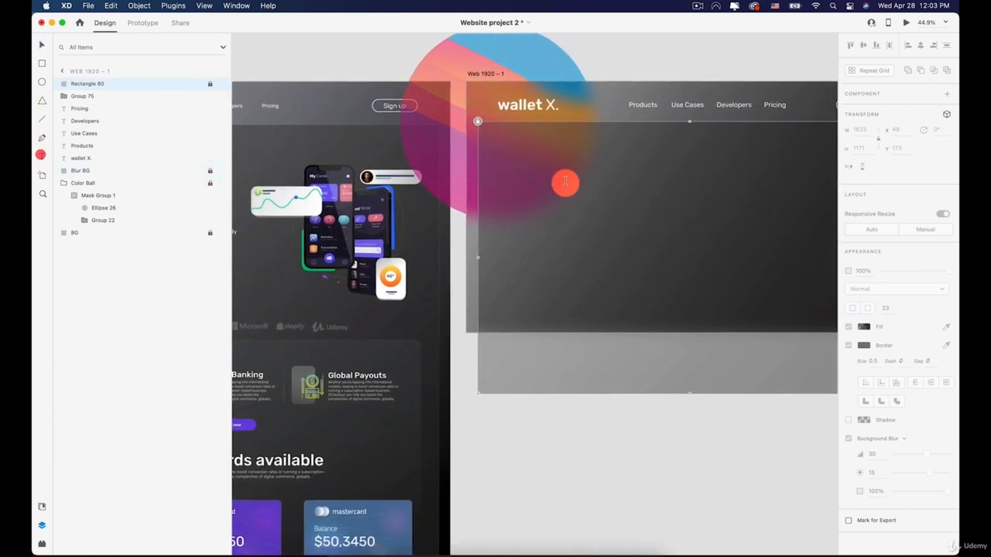
left_click(492, 167)
type("Payment for all Bussiness")
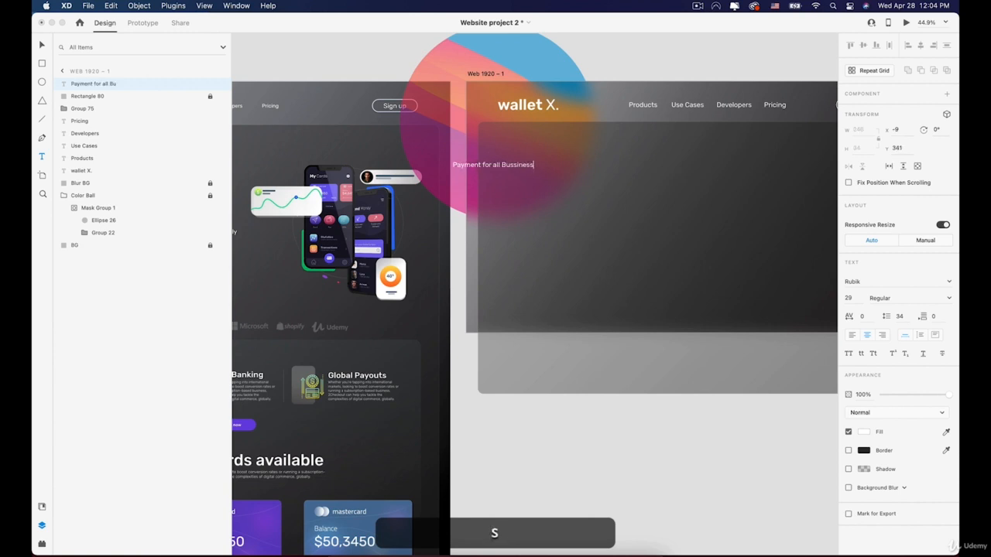
key("BackSpace")
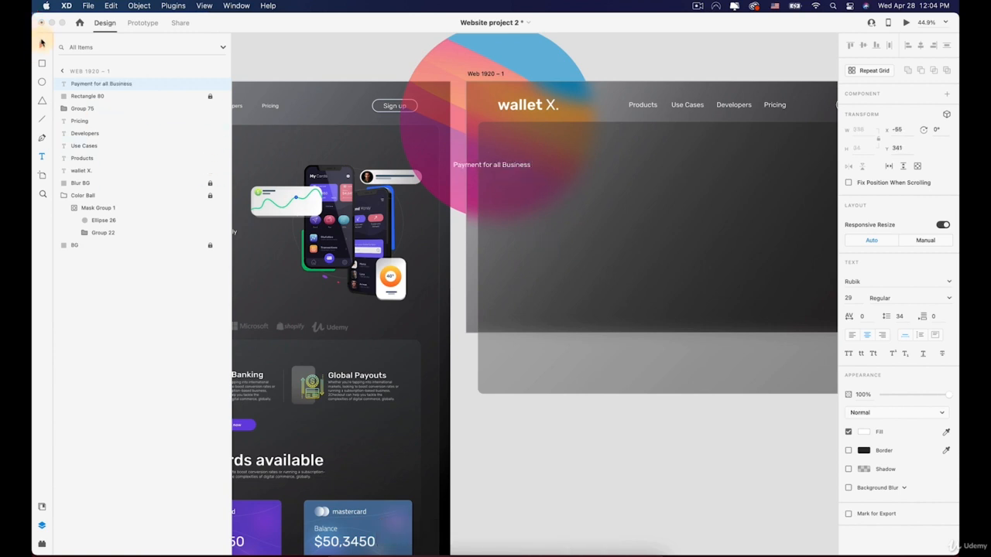
left_click(41, 44)
Enlarge the "Payment for all Business" headline to font size 109 and place it at X 114, Y 302
key("space")
left_click_drag(637, 176, 529, 189)
left_click_drag(394, 174, 489, 179)
key("space")
left_click_drag(341, 165, 697, 157)
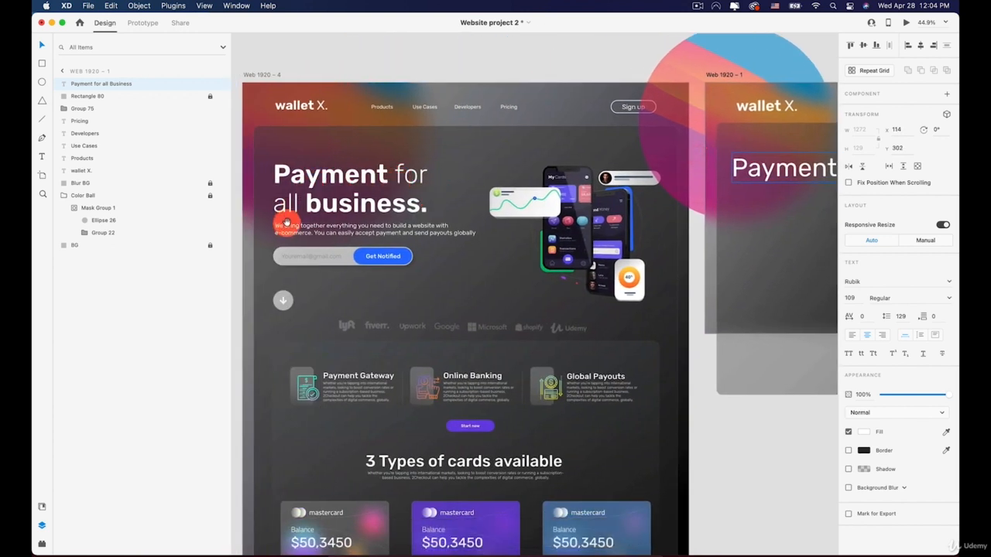
Break the headline into two lines after "for" and left-align its text
key("space")
left_click_drag(789, 241, 418, 249)
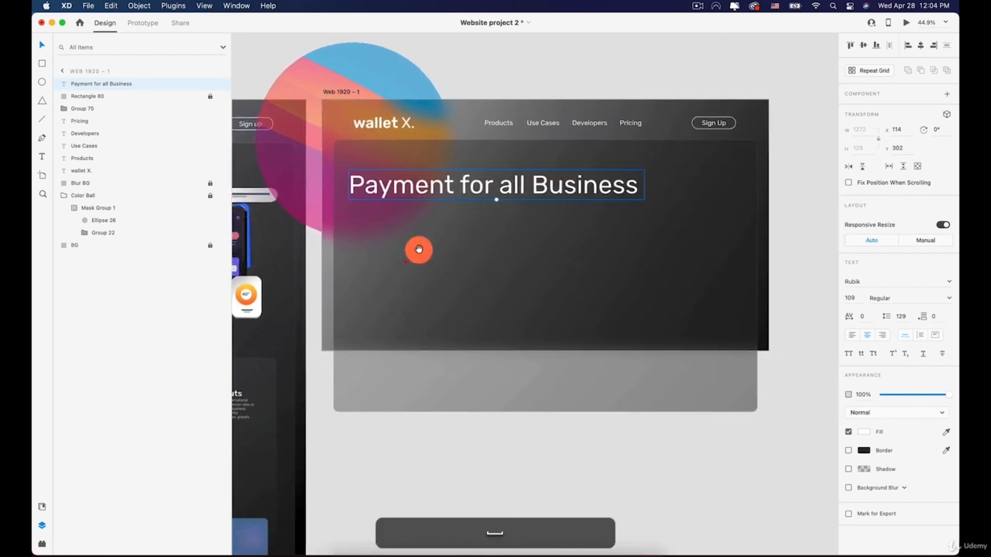
double_click(479, 184)
left_click(488, 185)
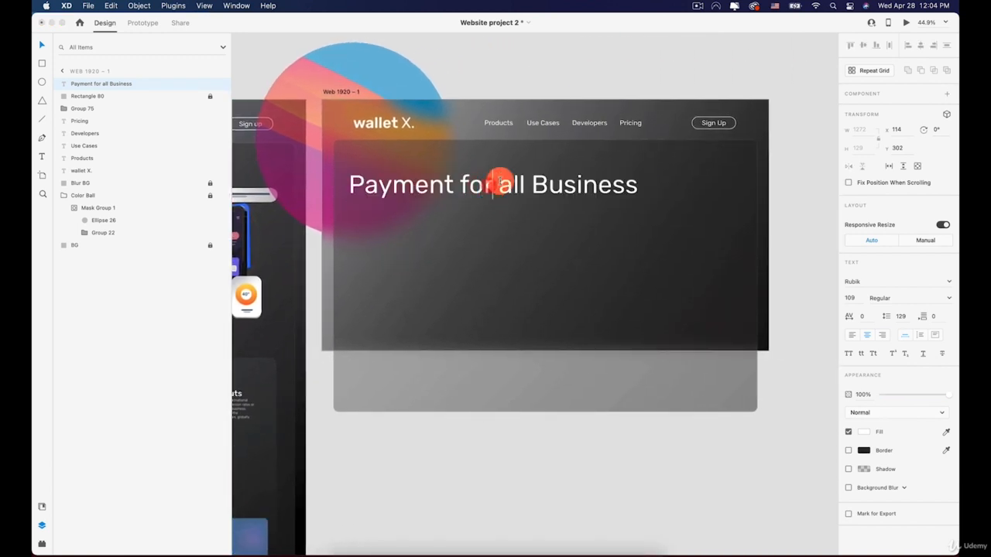
key("Return")
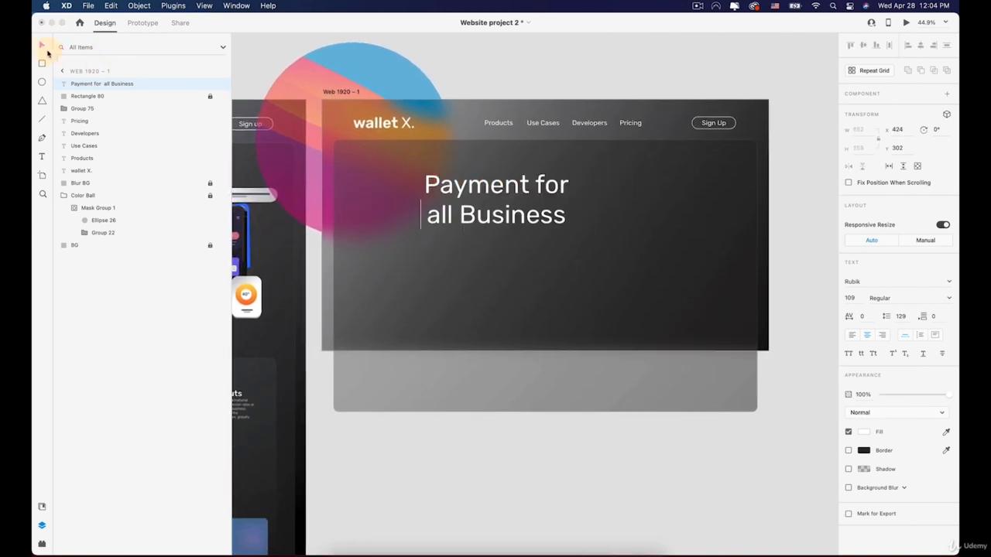
left_click(42, 45)
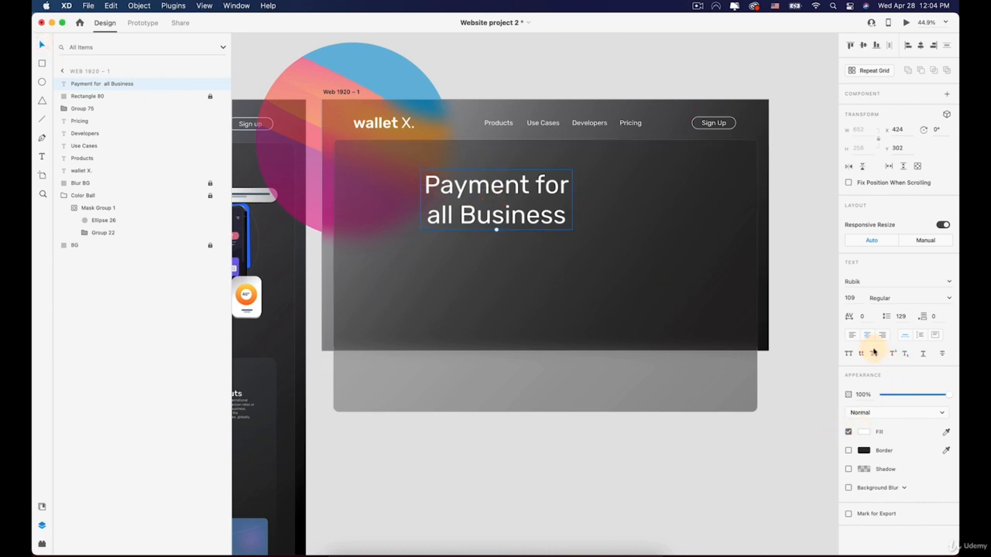
left_click(852, 335)
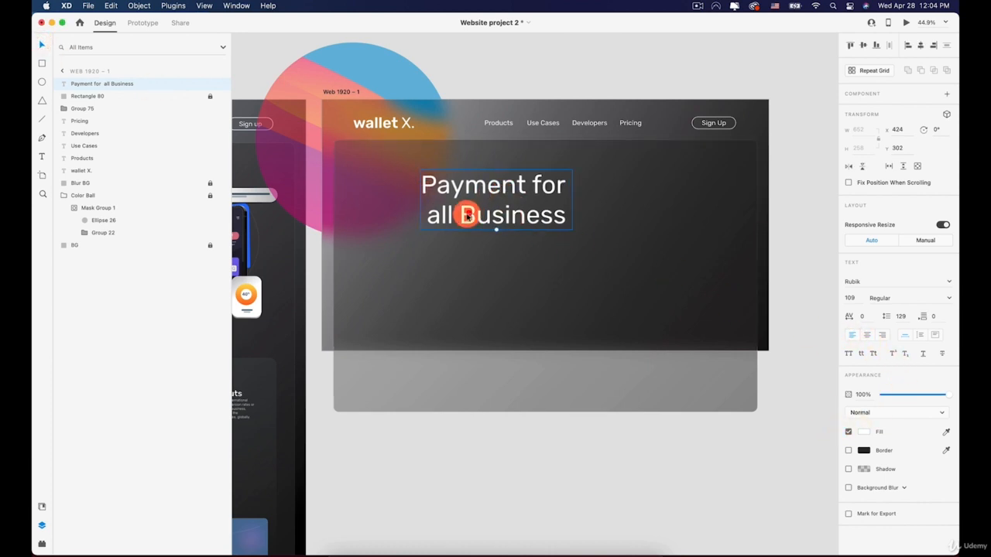
Remove the leading space before "all" and move the headline to X 138, Y 304
double_click(440, 218)
left_click(425, 220)
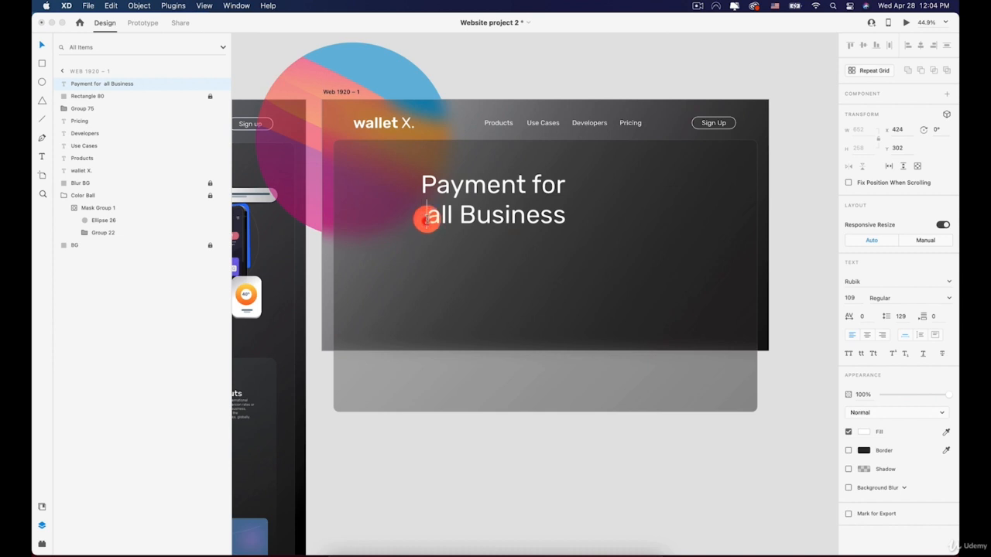
key("BackSpace")
left_click(345, 170)
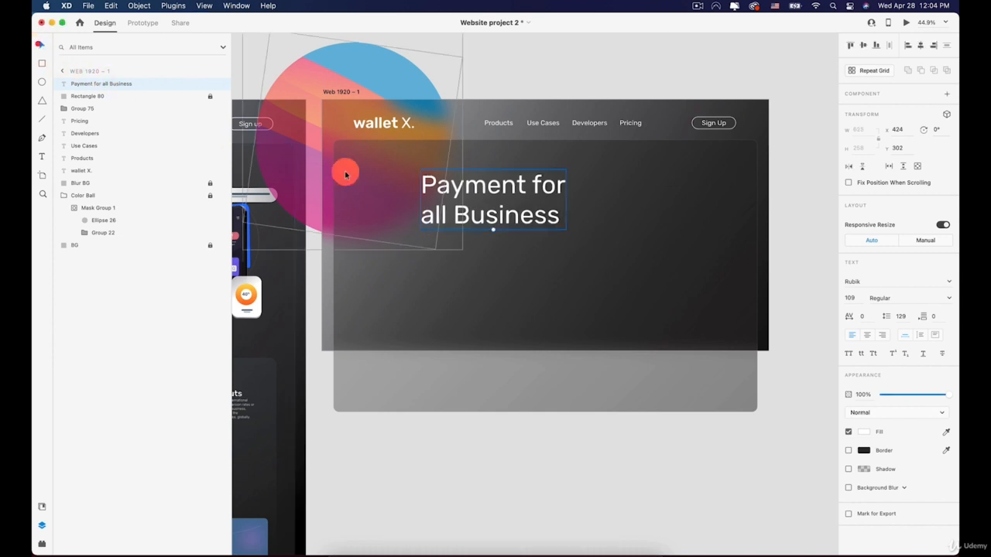
left_click_drag(453, 190, 394, 192)
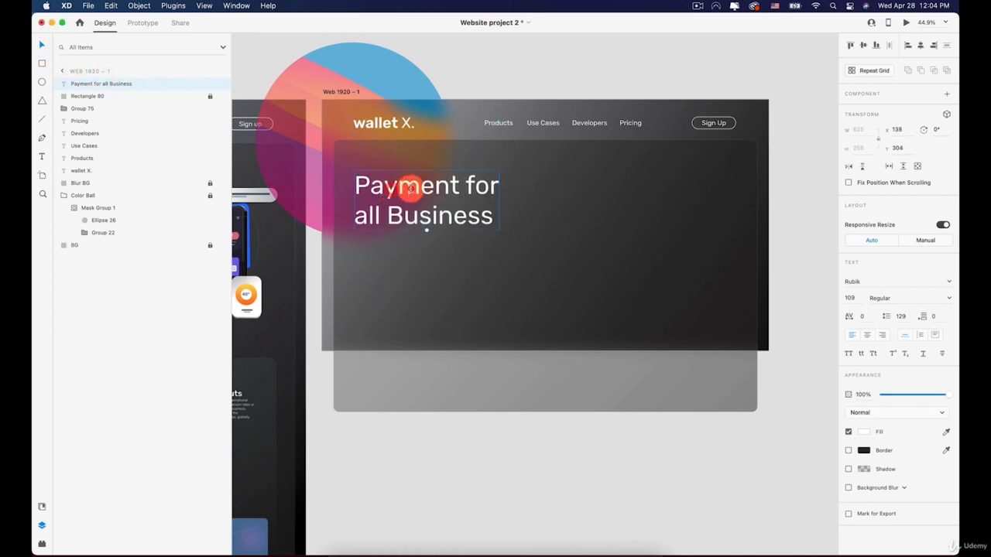
Set the words "Payment" and "Business" in the headline to the SemiBold weight
double_click(410, 189)
double_click(420, 191)
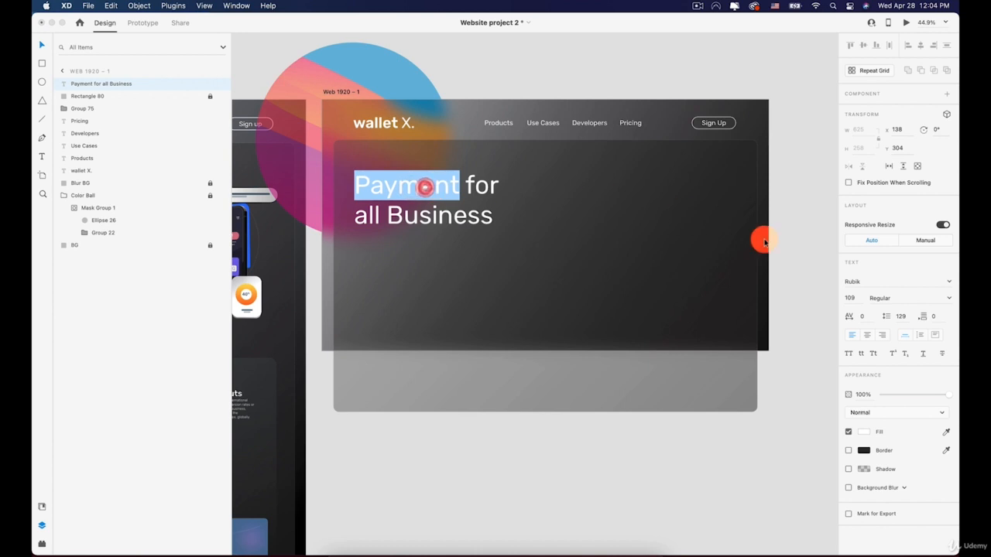
left_click(951, 296)
left_click(881, 361)
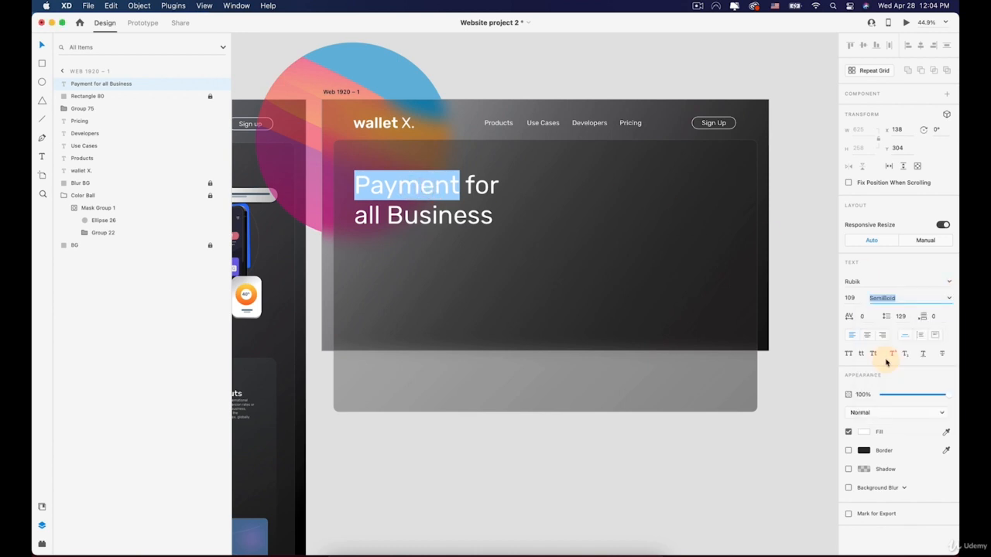
left_click_drag(396, 215, 539, 221)
left_click(951, 298)
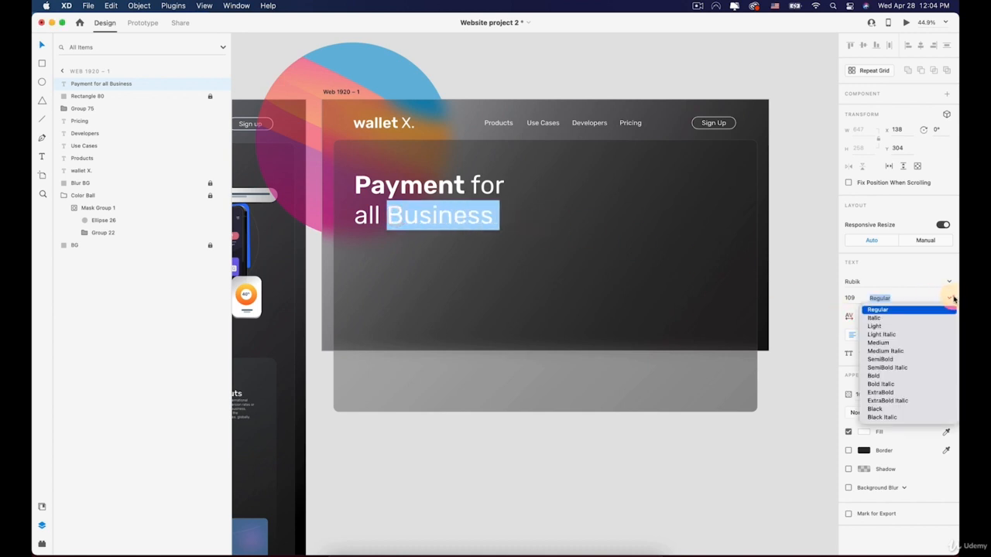
left_click(882, 361)
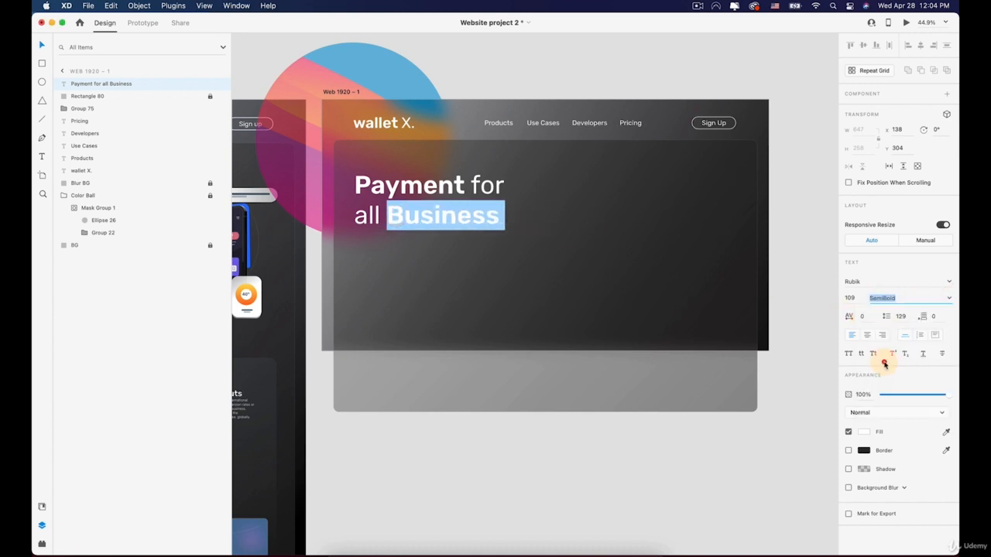
Set the words "all" and "for" in the headline to the Light weight
left_click_drag(382, 215, 352, 217)
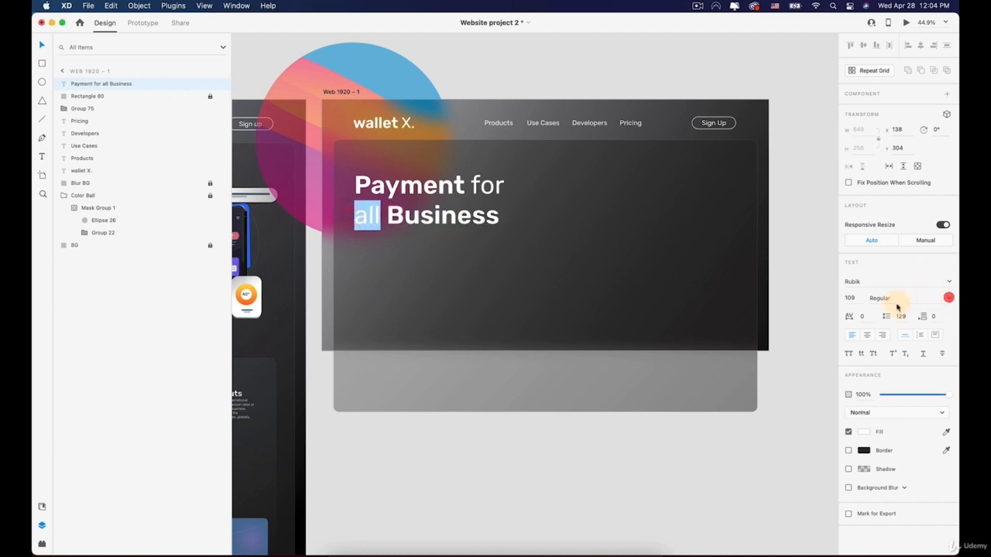
left_click(949, 299)
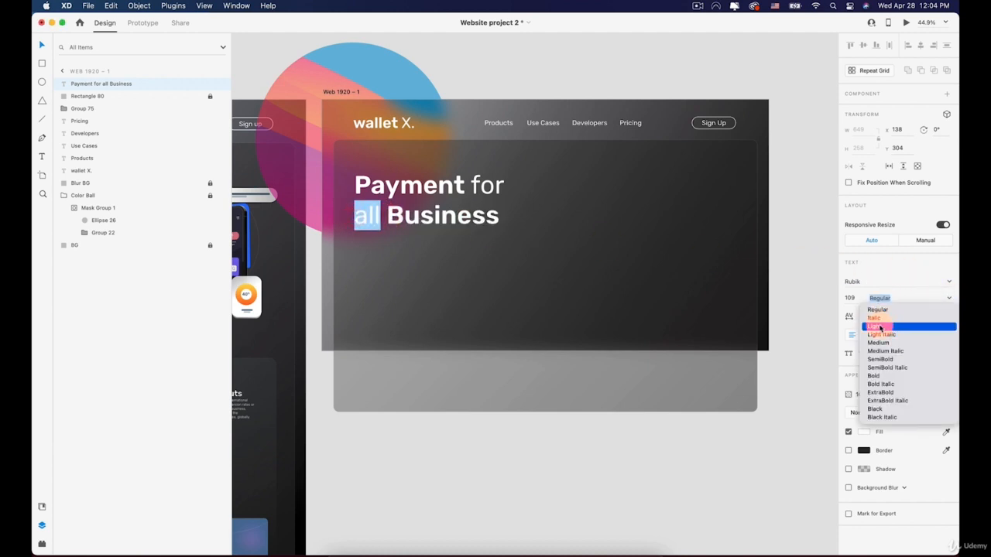
left_click(885, 326)
left_click_drag(472, 186, 510, 188)
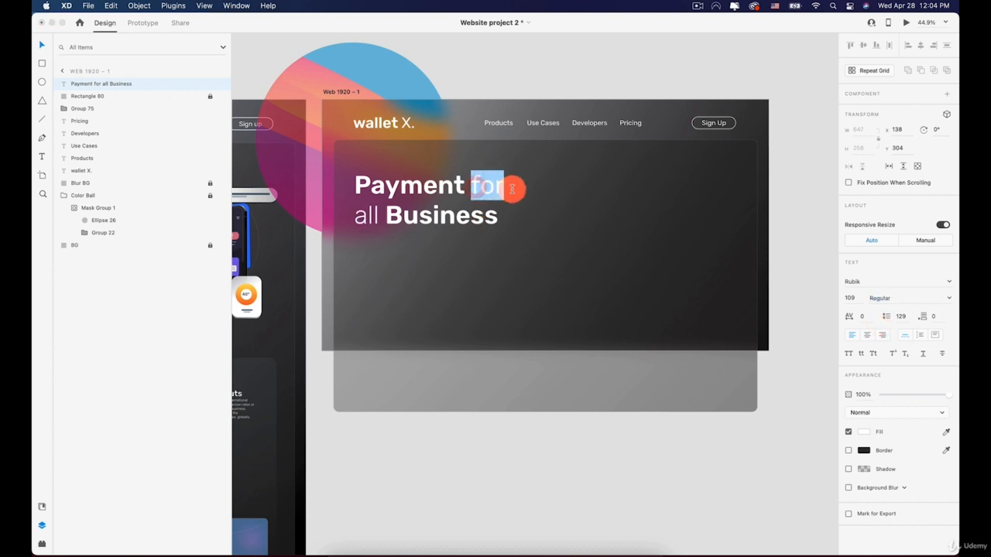
left_click(949, 299)
left_click(877, 327)
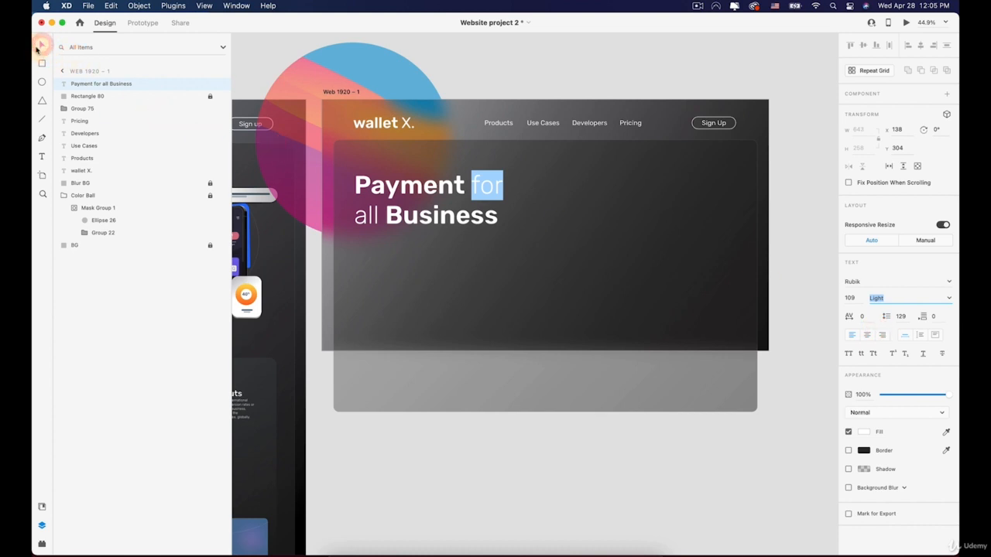
key("Escape")
left_click(355, 163)
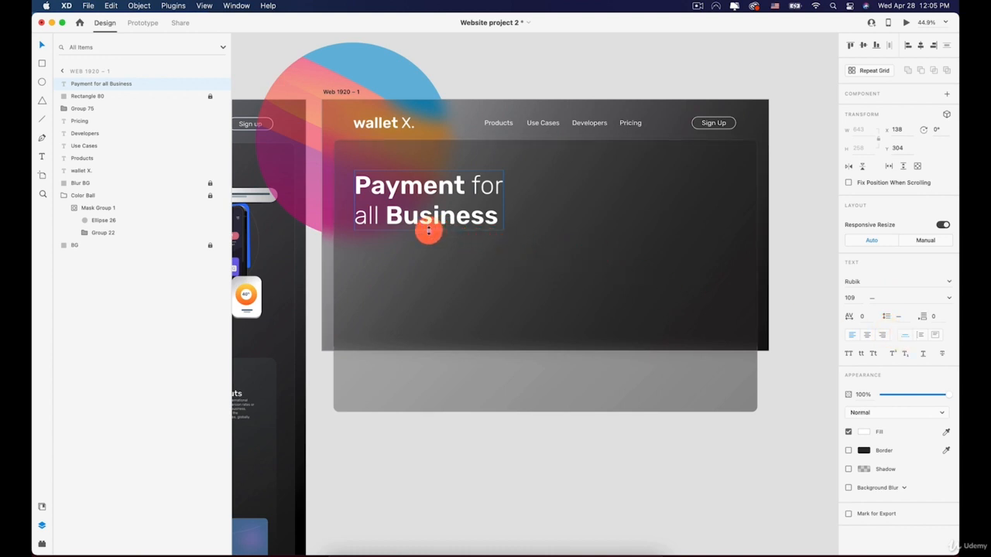
Keep the headline at font size 109 and shift it to X 133, in line with the logo's left edge
left_click_drag(428, 232, 428, 236)
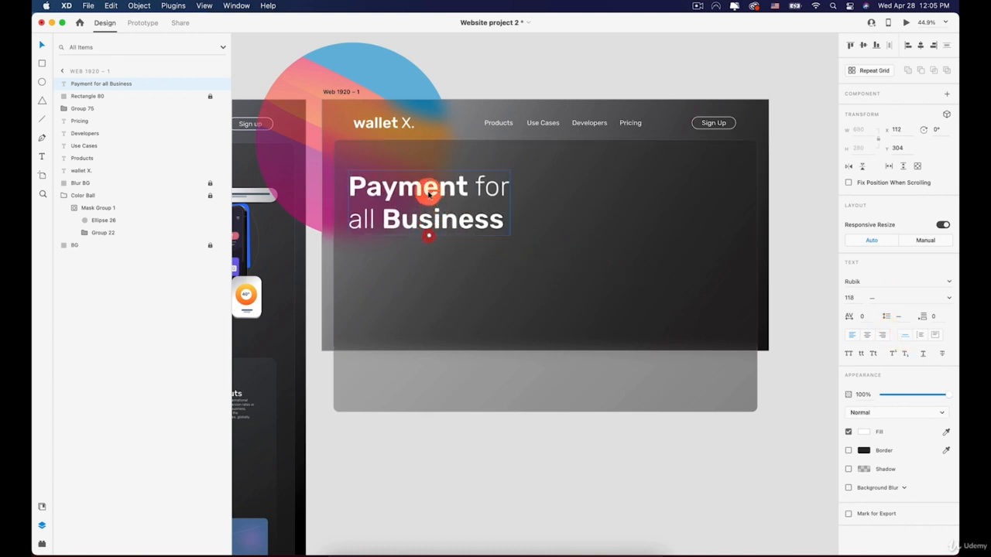
key("cmd+z")
left_click_drag(431, 166, 463, 193)
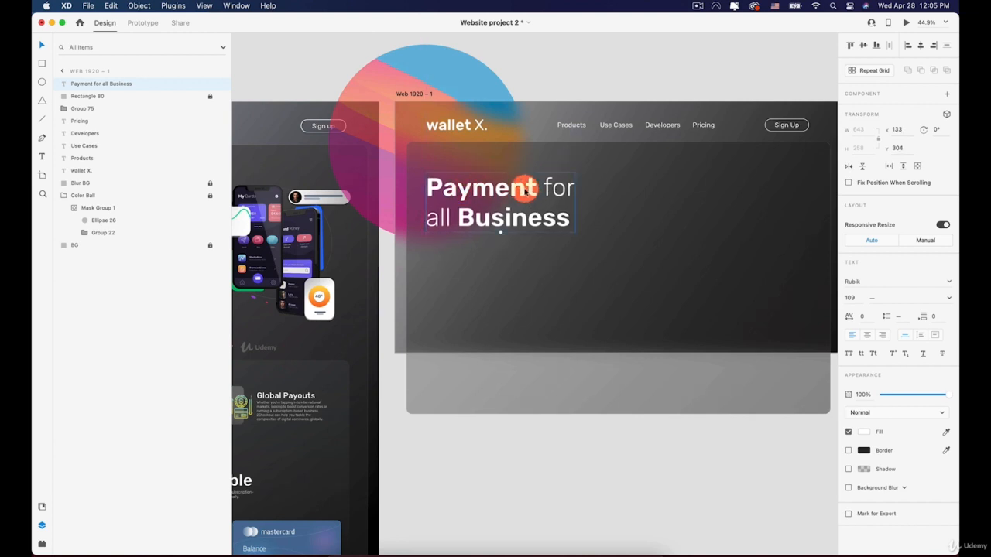
Add a period after "Business" at the end of the headline
double_click(525, 188)
left_click(570, 219)
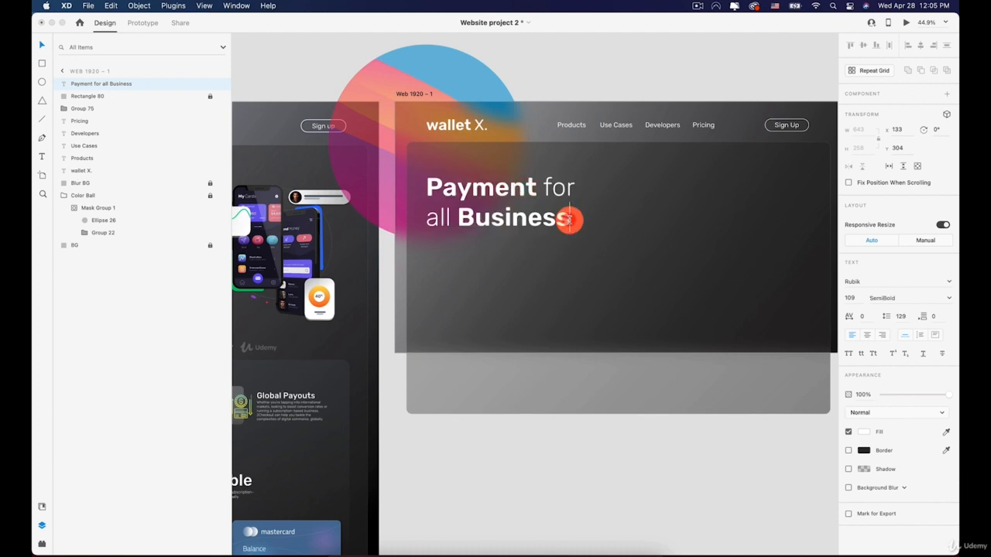
type(".")
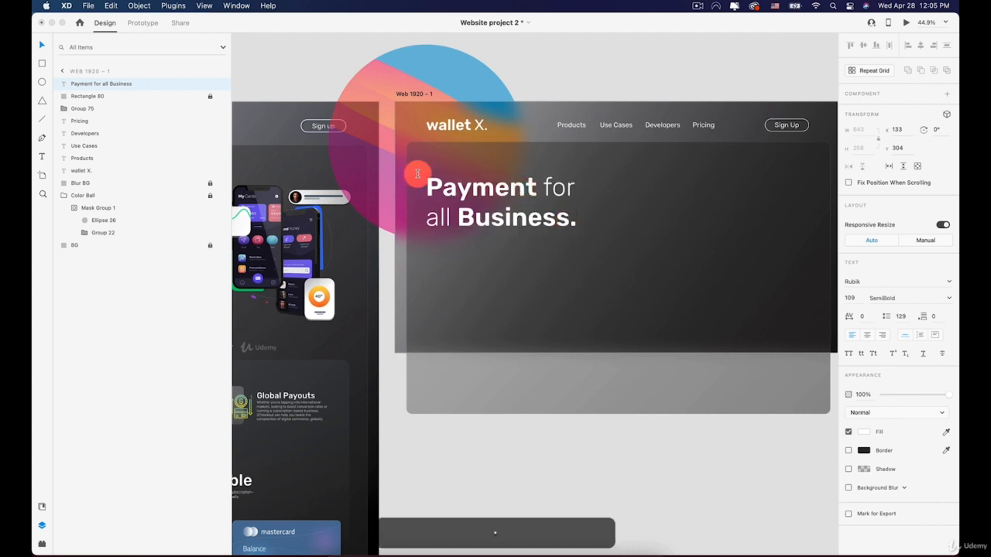
left_click(43, 48)
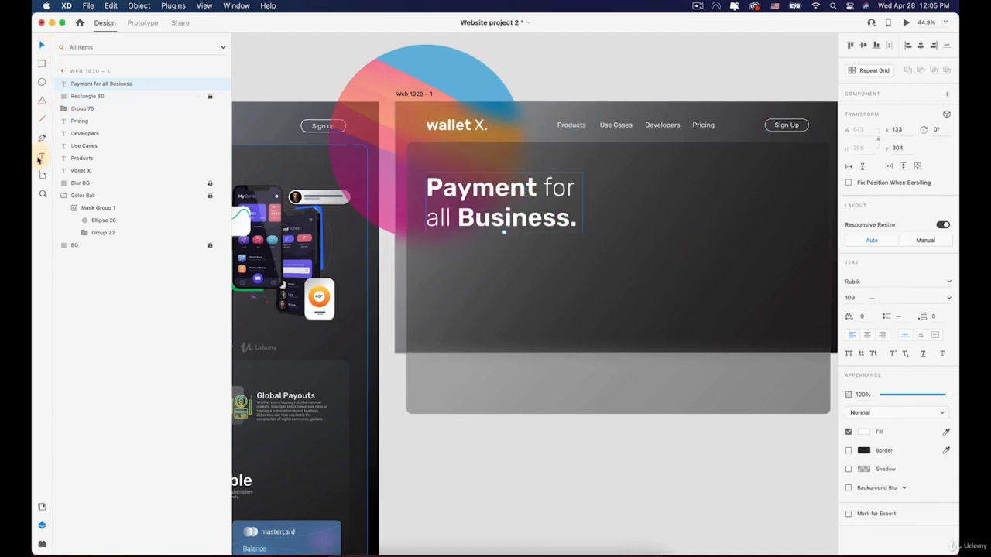
Copy the "We bring together everything you need to build a website with e-commerce" paragraph from the finished Web 1920 – 4 artboard
left_click(432, 246)
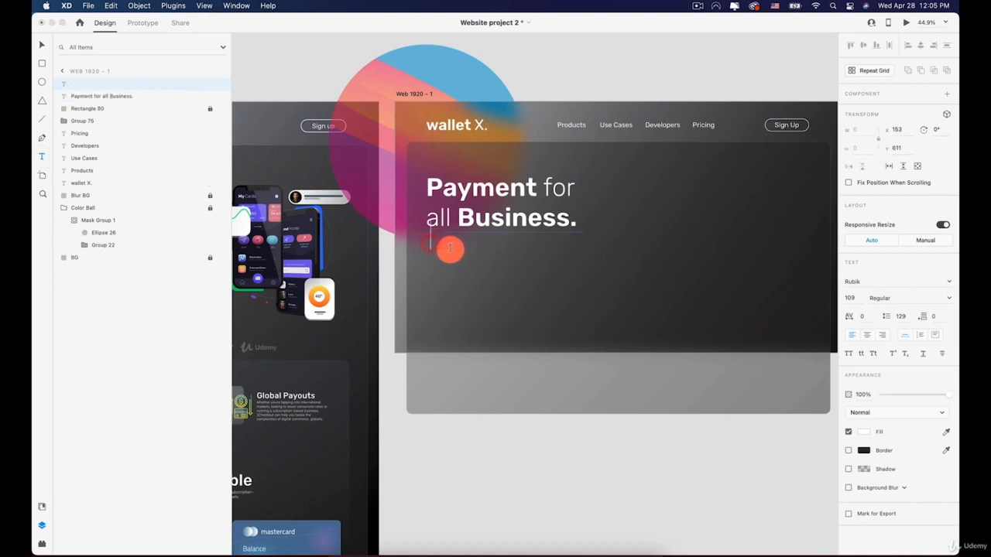
key("Escape")
scroll(384, 233, "down", 5)
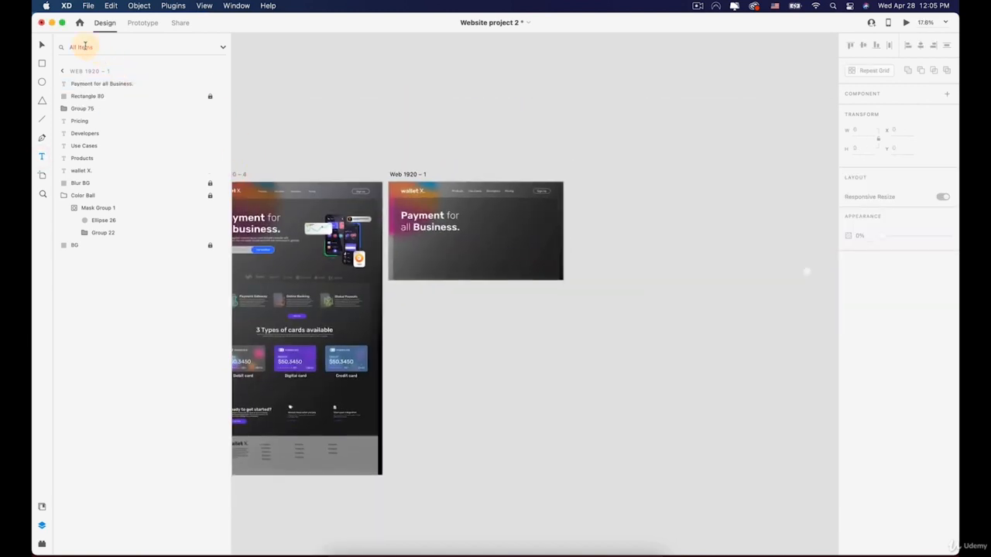
scroll(363, 220, "up", 10)
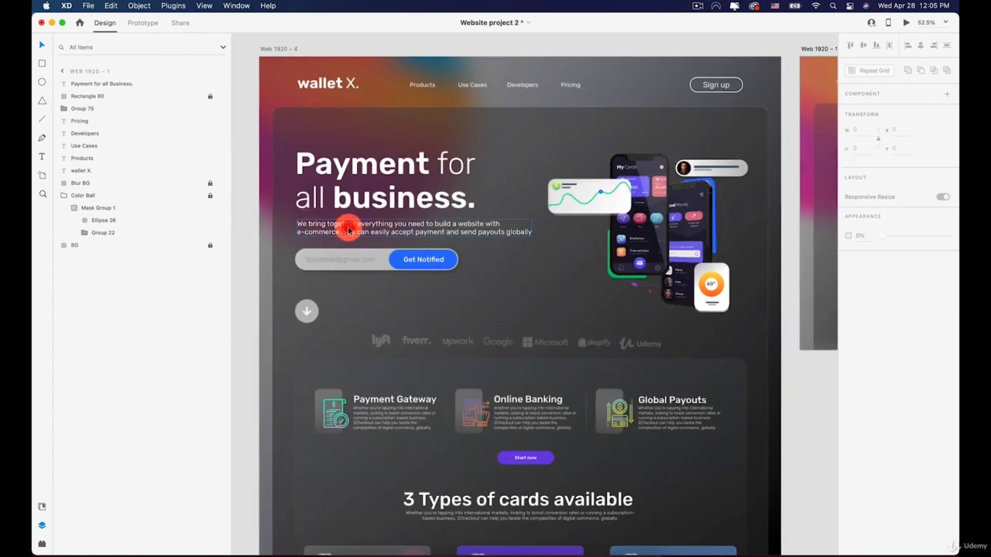
left_click(348, 230)
double_click(348, 230)
key("Escape")
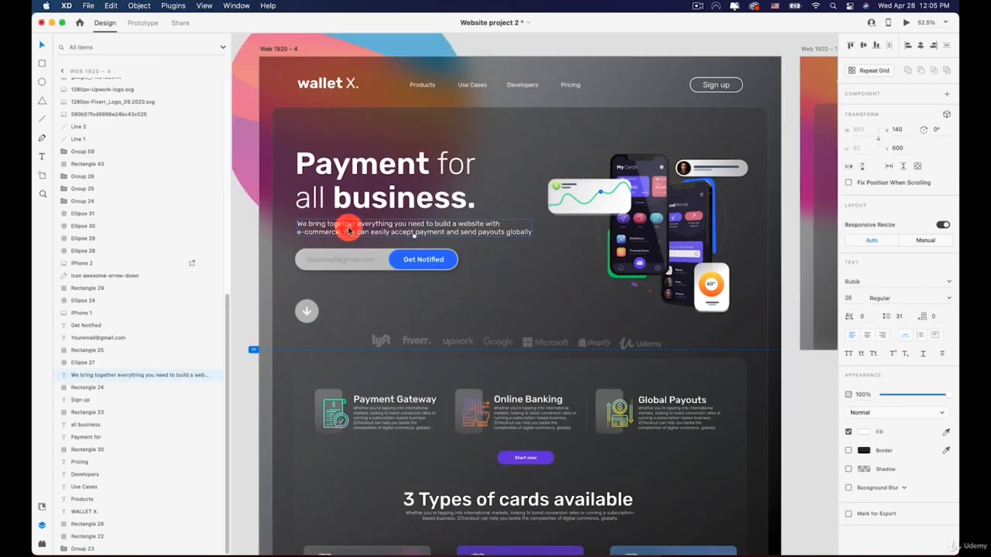
double_click(348, 230)
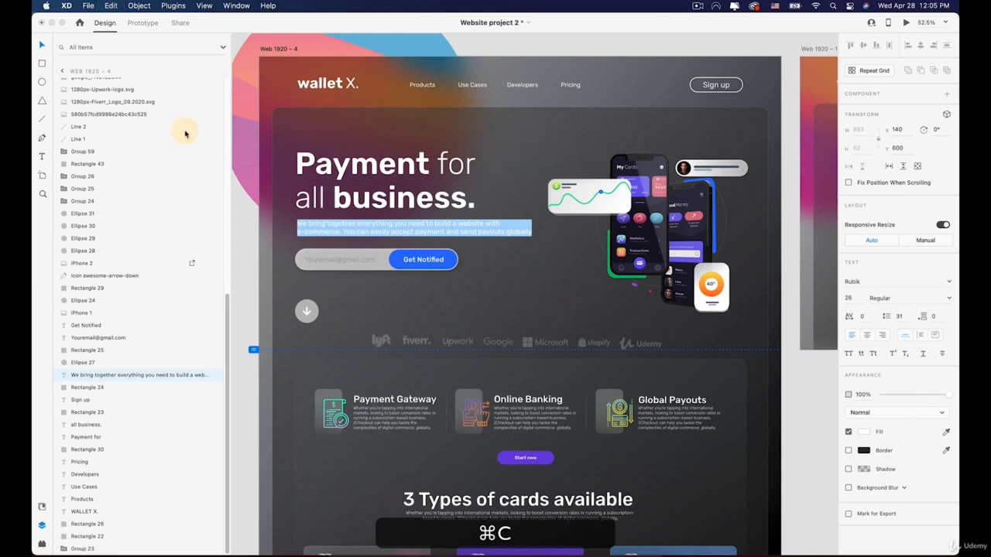
Paste the copied paragraph as a new text object just below the headline on the Web 1920 – 1 artboard
left_click(45, 43)
left_click_drag(626, 211, 149, 199)
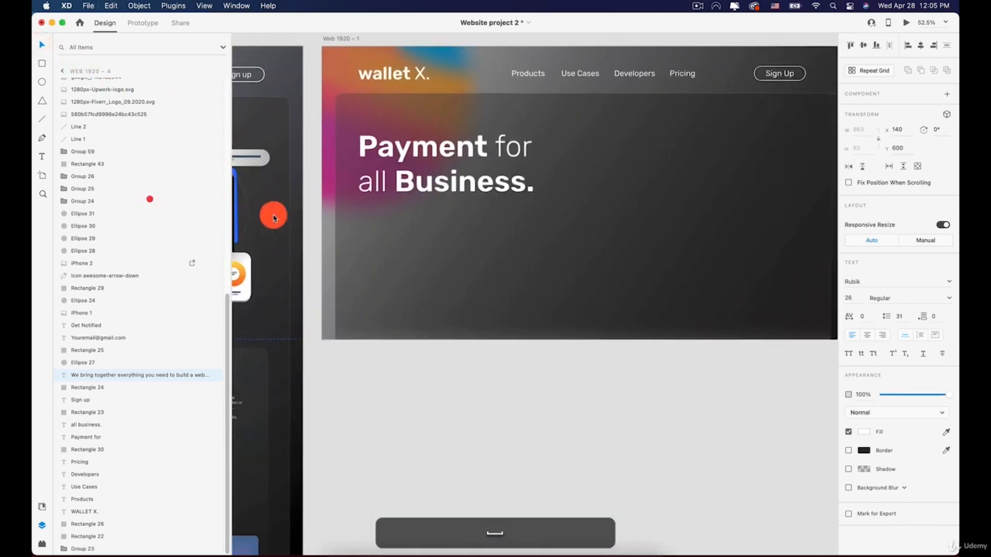
left_click(372, 217)
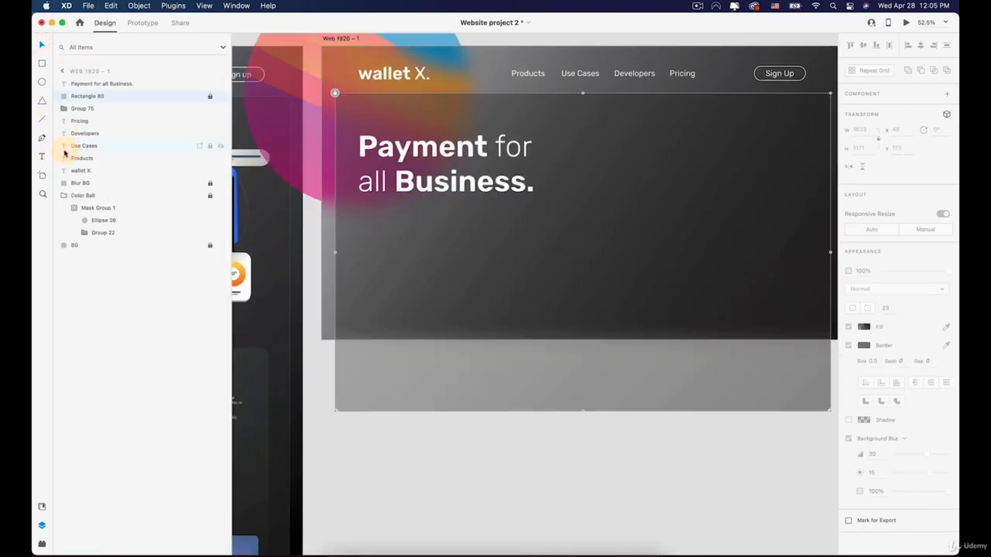
key("t")
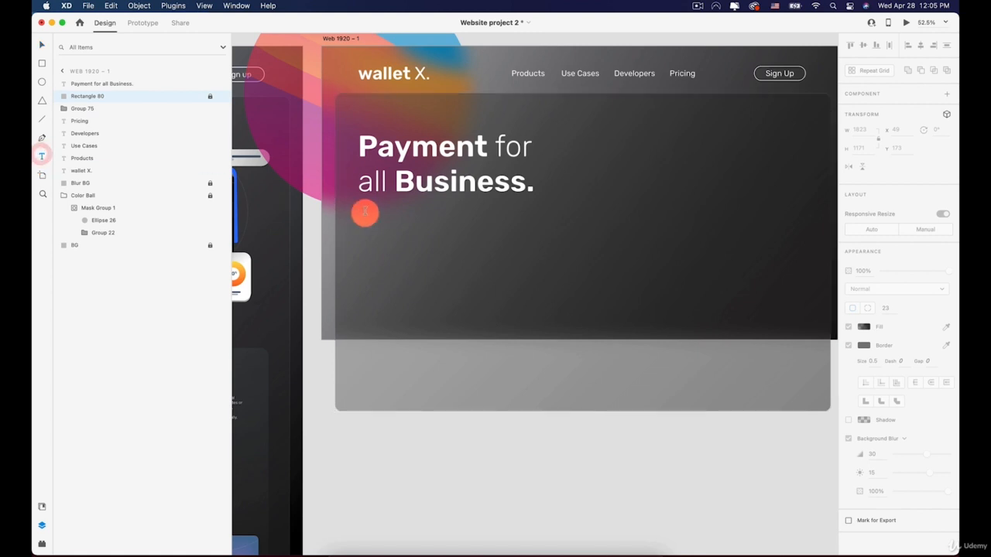
left_click(364, 211)
key("super+v")
Reduce the pasted paragraph's font size to 37 and move it closer under the headline at X 146, Y 562
key("super+a")
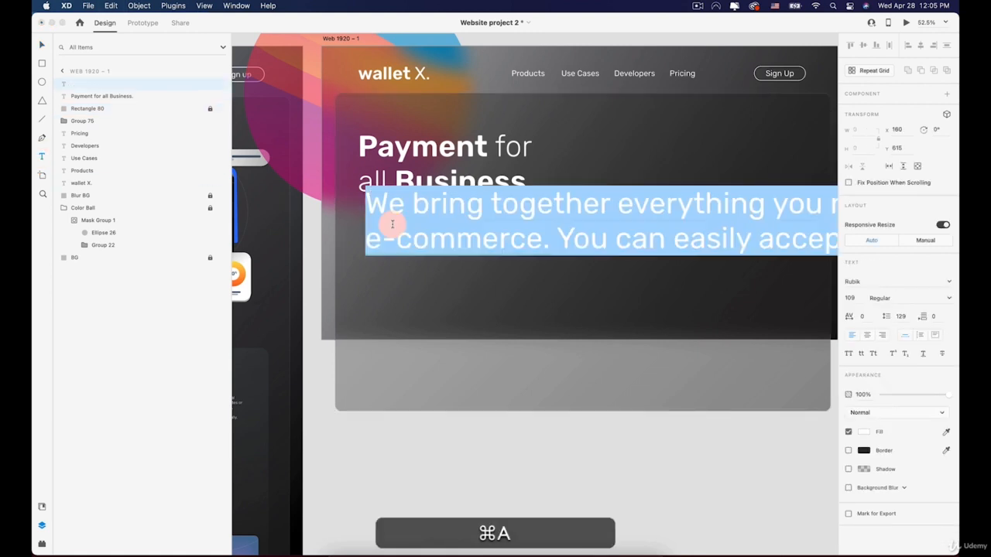
left_click(851, 297)
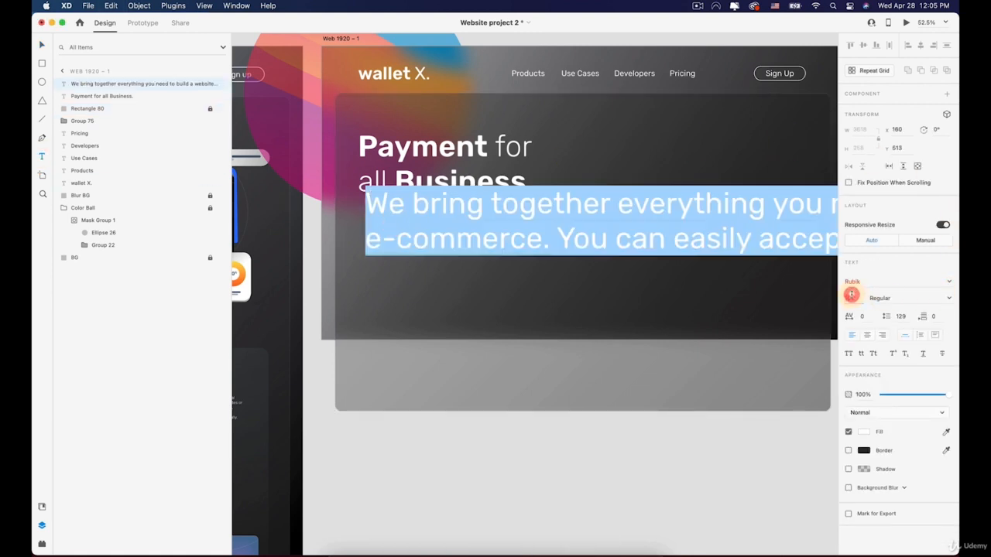
key("Down")
key("Down")
key("Down")
key("Down")
key("Down")
key("Down")
key("Down")
key("Down")
key("Down")
key("Down")
key("Down")
key("Down")
key("Down")
key("Down")
key("Down")
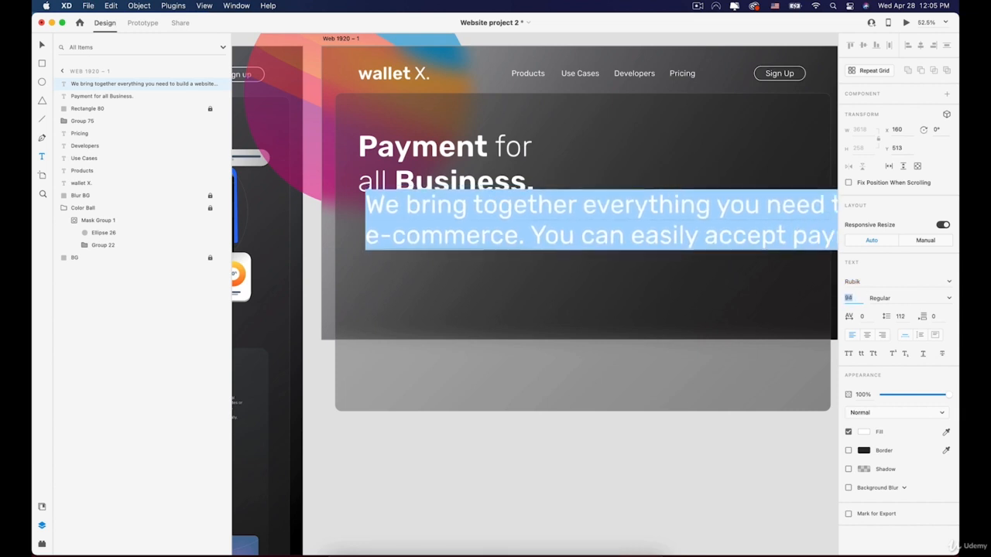
key("Down")
key("Down")
key("Down")
key("Down")
key("Down")
key("Down")
key("Down")
key("Down")
key("Down")
key("Down")
key("Down")
key("Down")
key("Down")
key("Down")
key("Down")
key("Down")
key("Down")
key("Down")
key("Down")
key("Down")
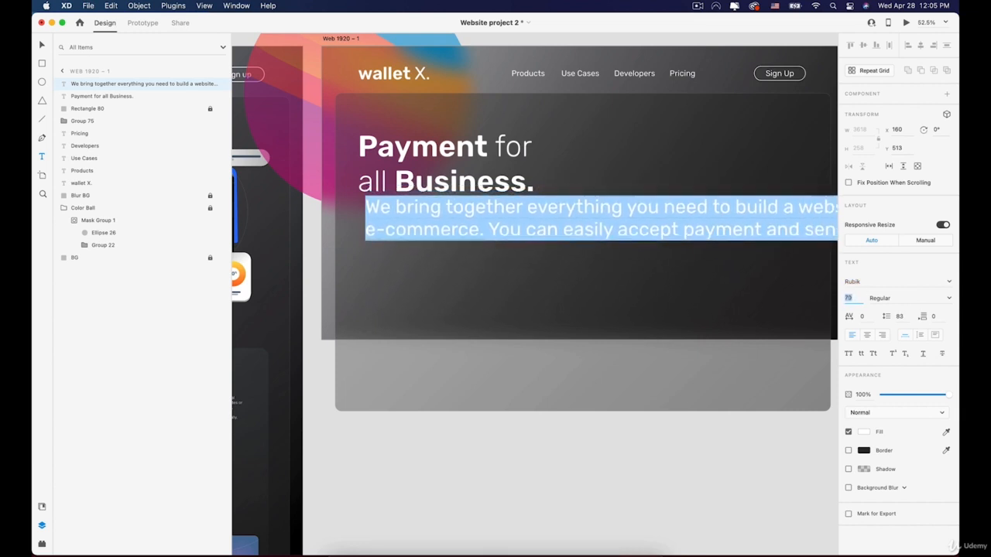
key("Down")
key("Down")
key("Down")
key("Down")
key("Down")
key("Down")
key("Down")
key("Down")
key("Down")
key("Down")
key("Down")
key("Down")
key("Down")
key("Down")
key("Down")
key("Down")
key("Down")
key("Down")
key("Down")
key("Down")
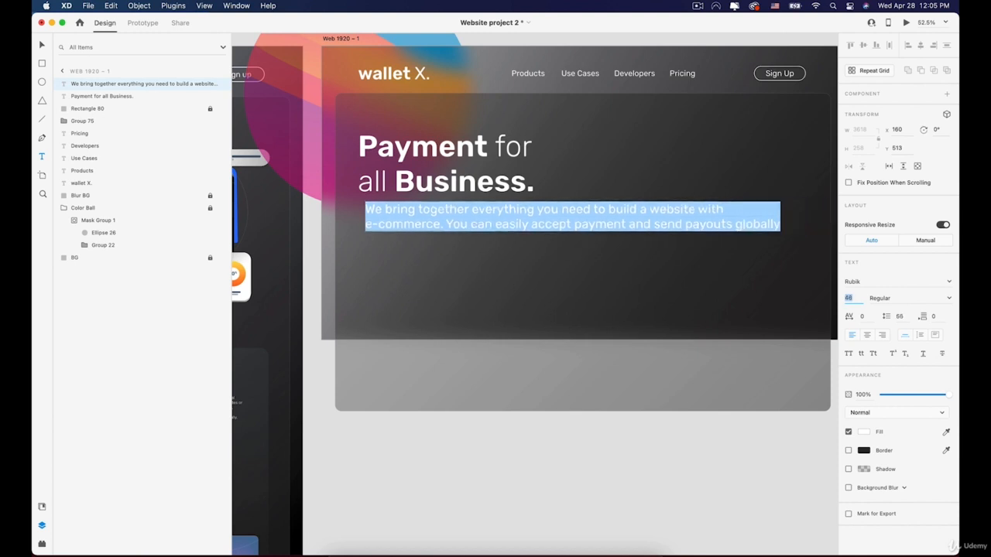
key("Down")
key("Down")
key("Down")
key("Down")
key("Down")
key("Down")
key("Down")
key("Down")
key("Down")
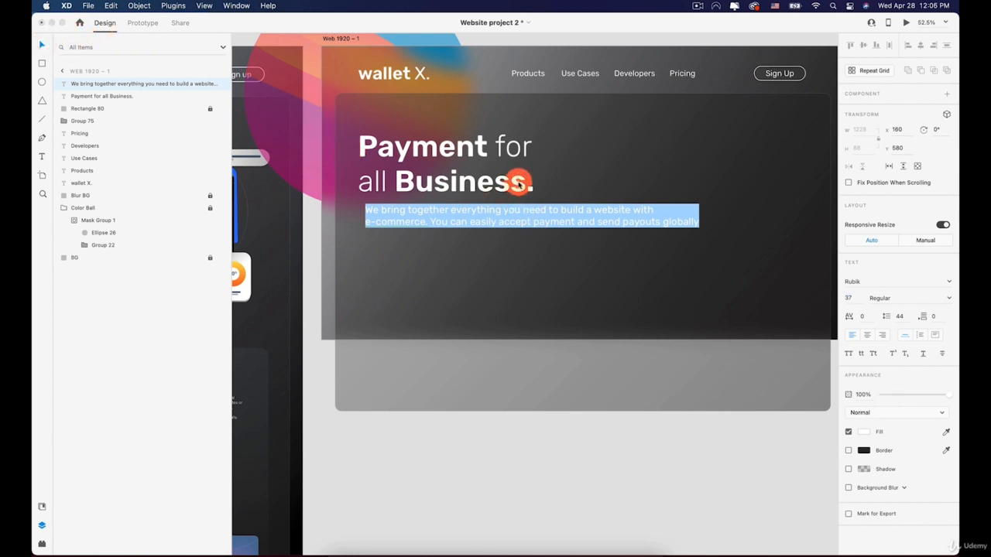
left_click(506, 286)
mouse_move(425, 216)
left_mouse_down()
mouse_move(416, 209)
mouse_move(423, 213)
left_mouse_up()
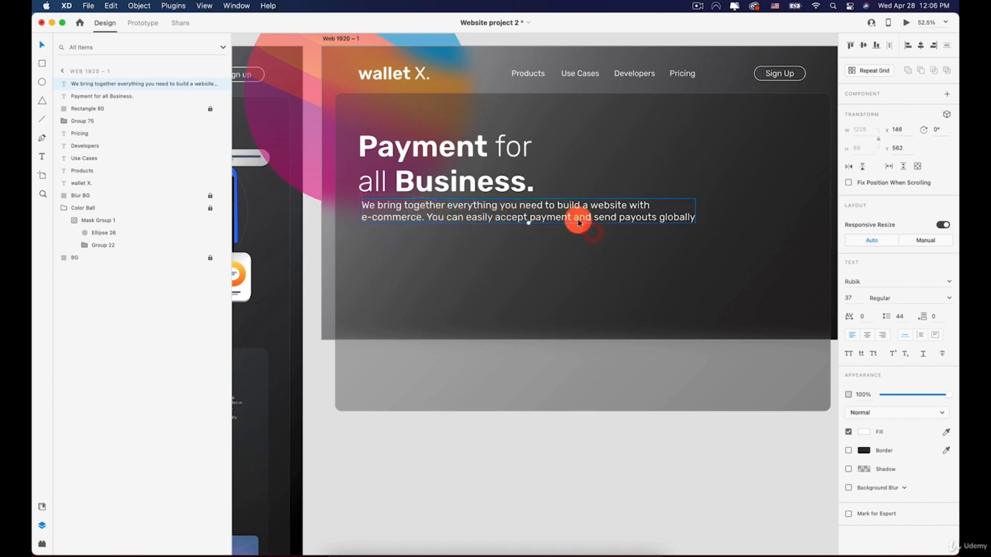
Try the Light weight on the paragraph below the headline and undo the change
left_click(950, 299)
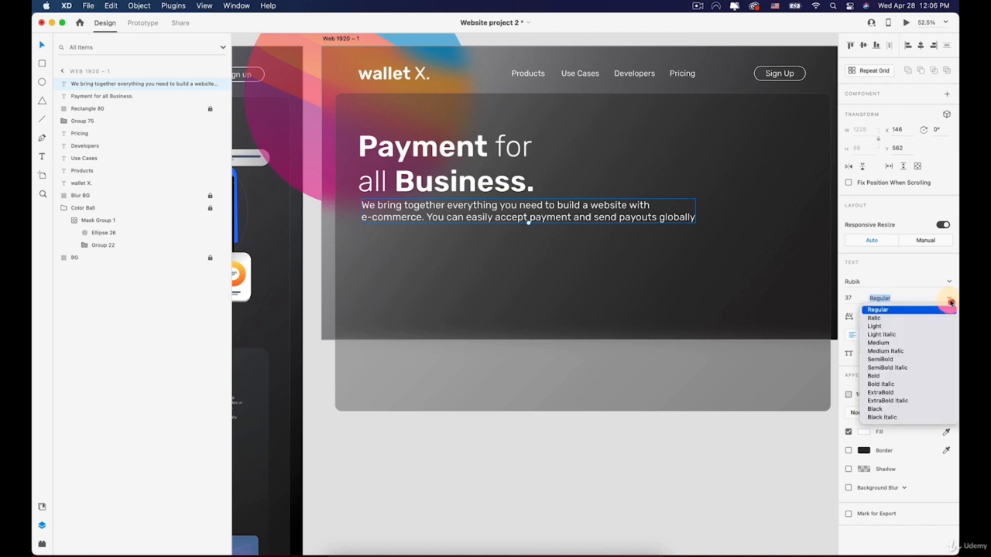
left_click(897, 325)
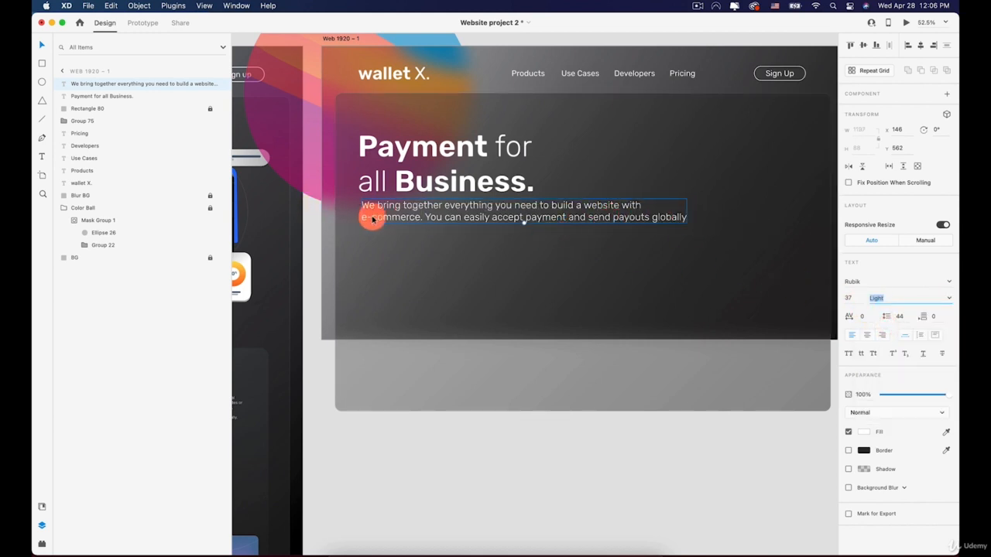
key("Left")
left_click_drag(296, 188, 725, 198)
key("super+z")
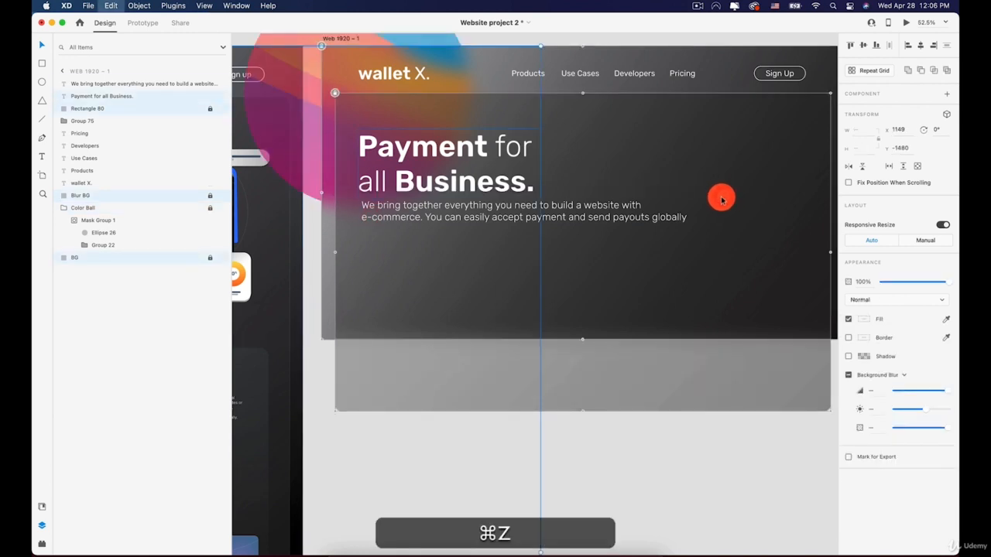
key("super+z")
Reduce the paragraph's font size to 30, using the finished Web 1920 – 4 artboard as the reference
scroll(587, 204, "down", 5)
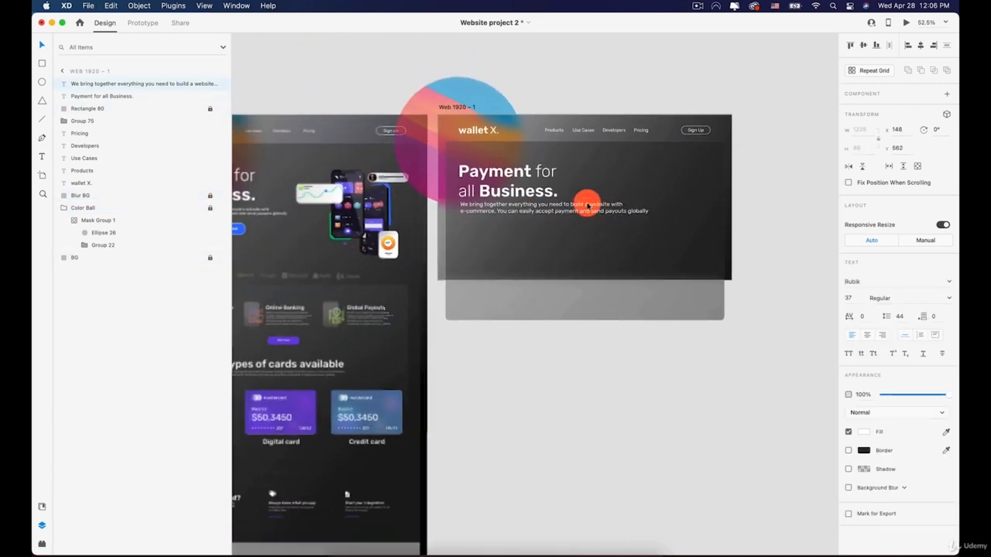
key("space")
left_click_drag(308, 178, 394, 176)
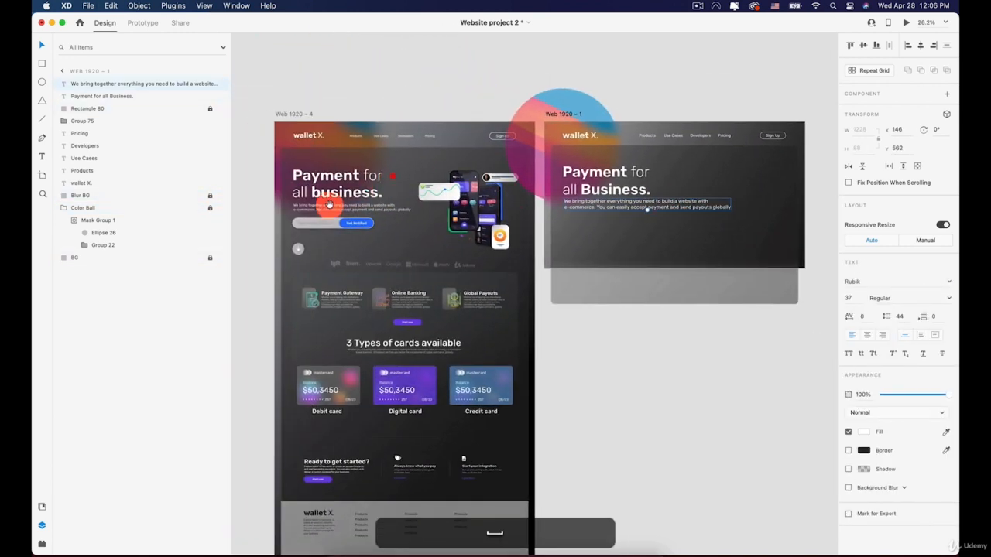
left_click_drag(499, 209, 423, 214)
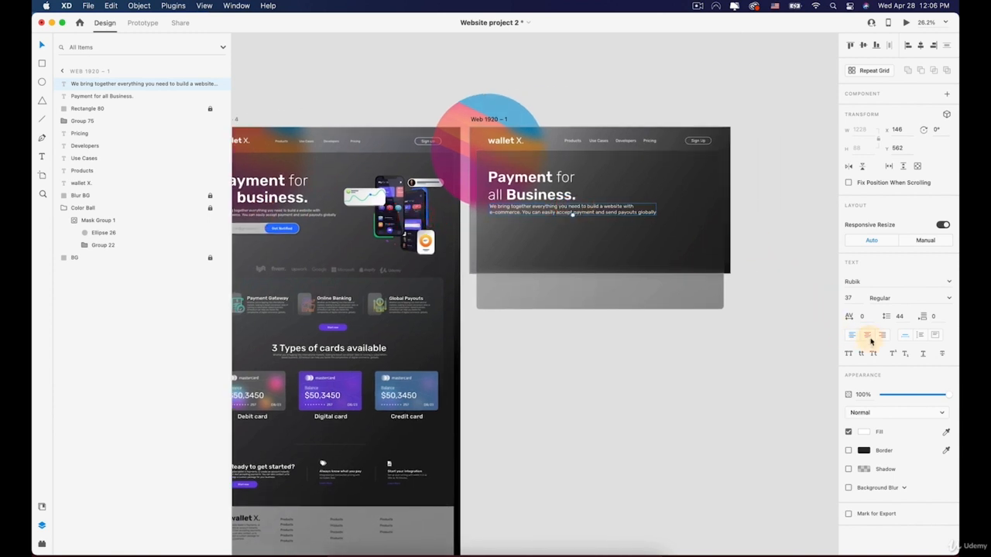
key("Down")
key("Down")
key("Down")
key("Down")
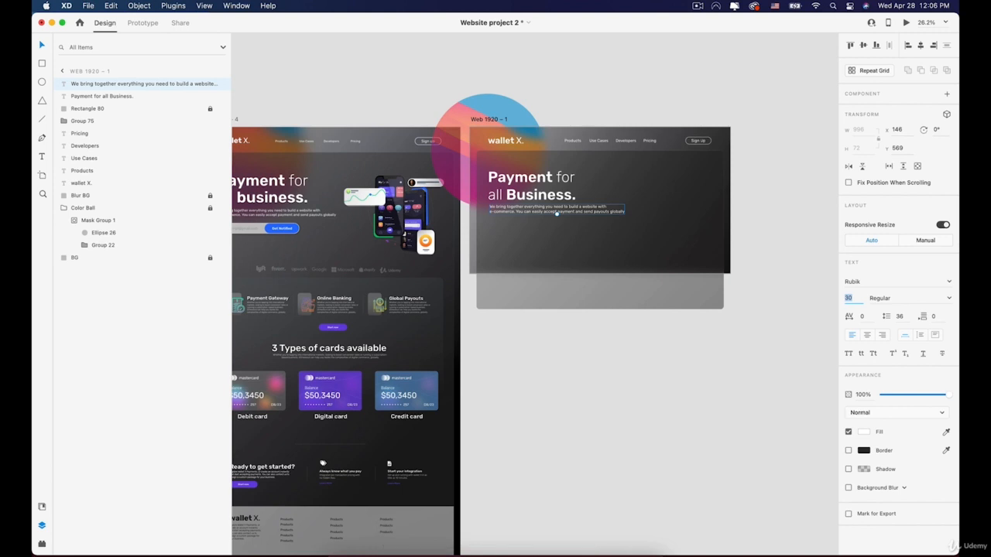
left_click(643, 423)
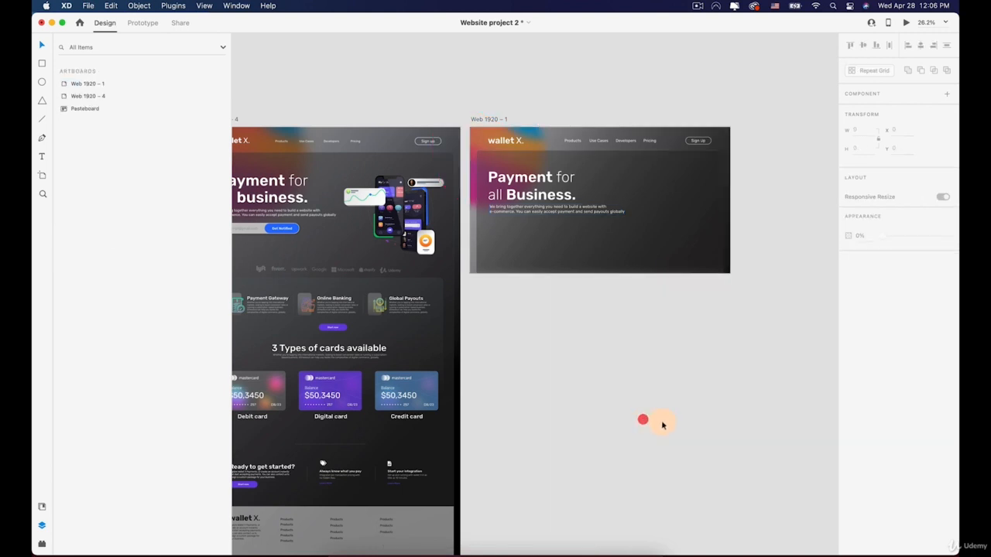
Draw a fully rounded white rectangle about 863 by 92 under the paragraph, with corner radius 46, as the e-mail field
scroll(558, 222, "up", 3)
scroll(558, 222, "up", 1)
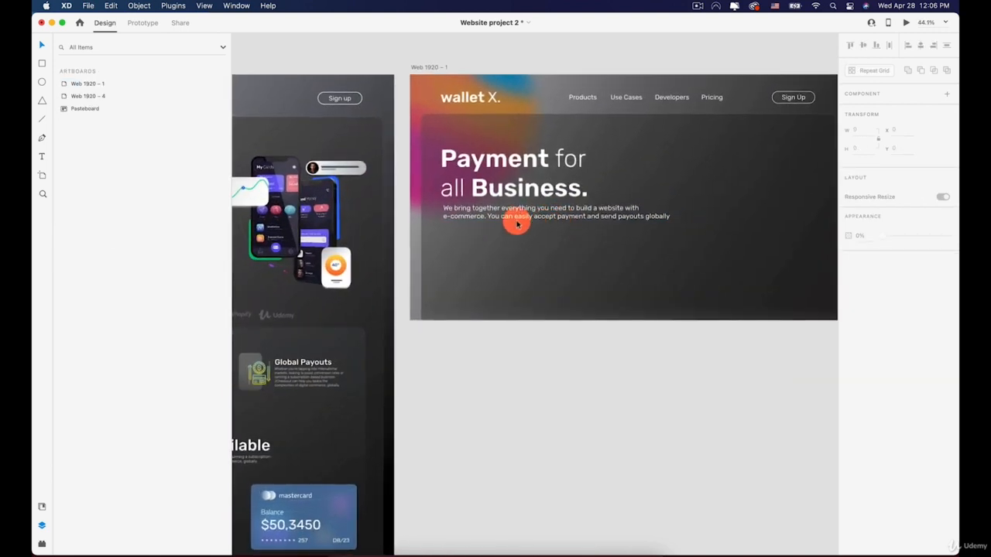
key("space")
left_click_drag(429, 171, 771, 155)
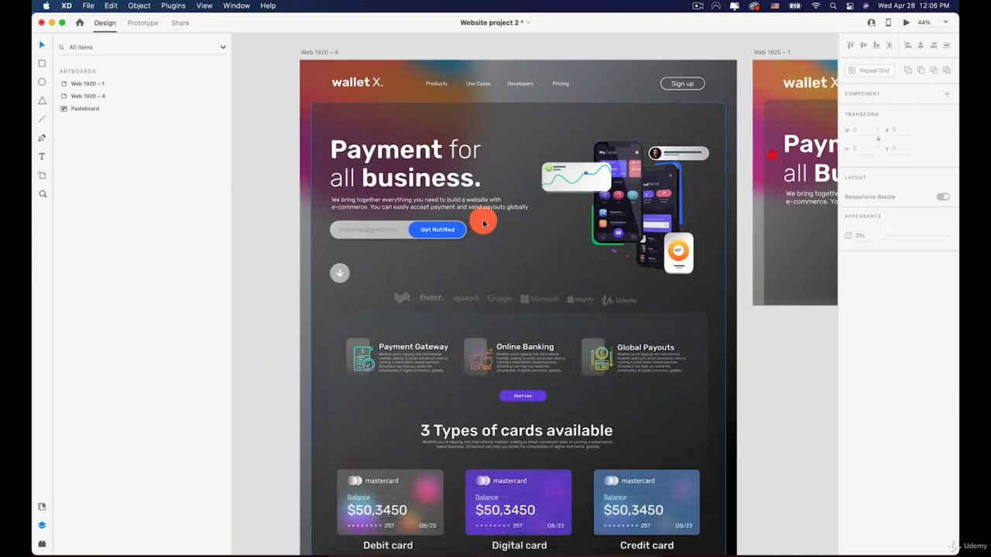
key("space")
left_click_drag(807, 194, 457, 208)
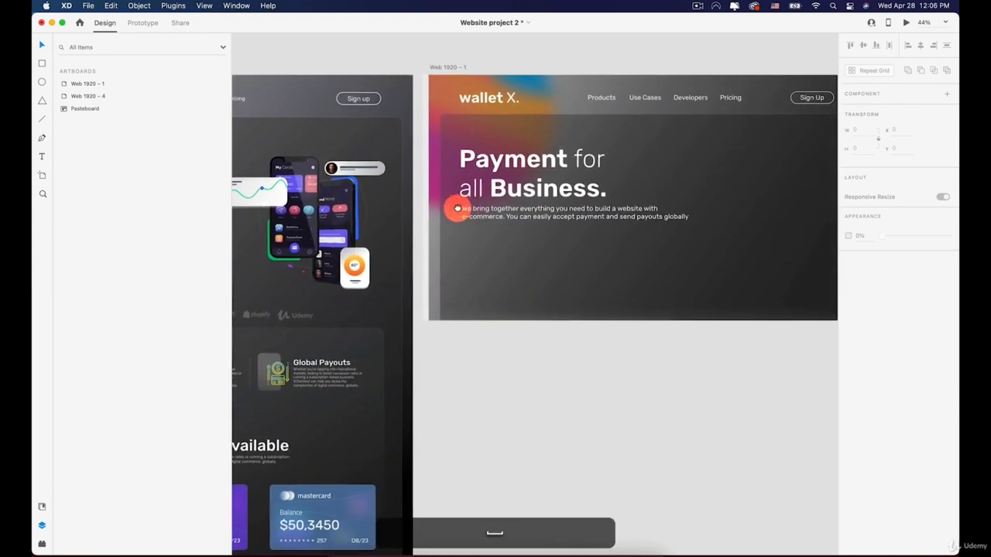
scroll(485, 221, "up", 3)
left_click_drag(592, 209, 520, 235)
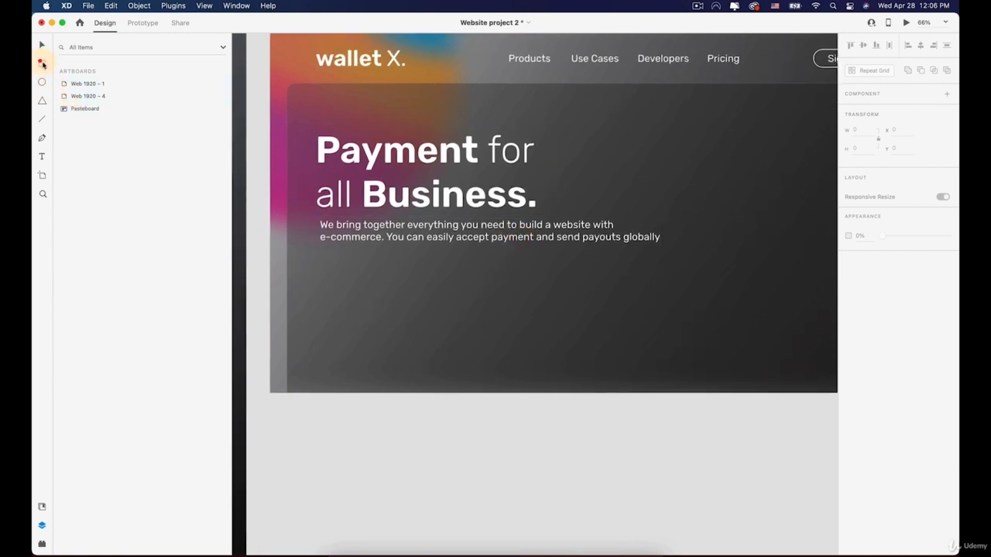
left_click(42, 63)
left_click_drag(332, 259, 537, 268)
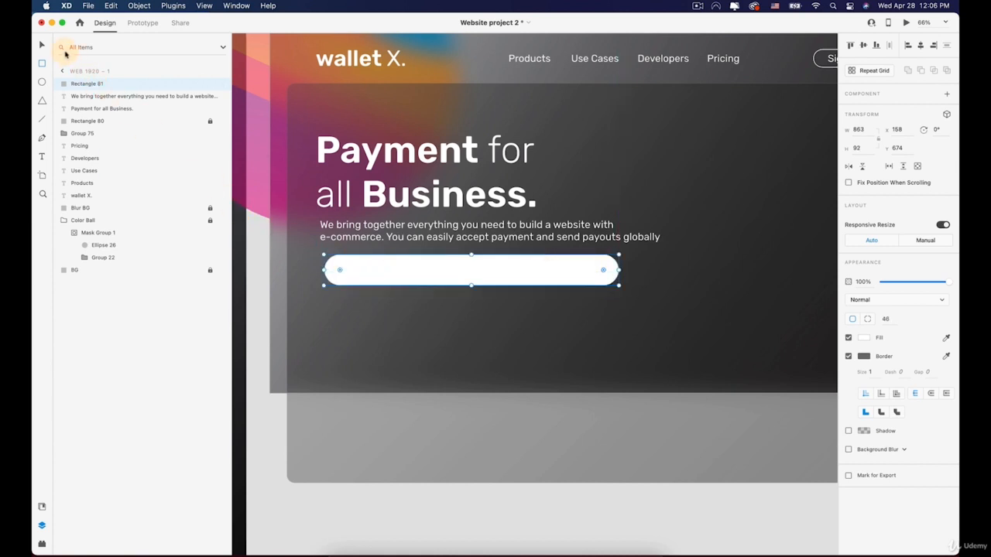
Duplicate the white rounded rectangle in place and fill the copy with a bright blue
left_click(46, 47)
left_click(394, 263)
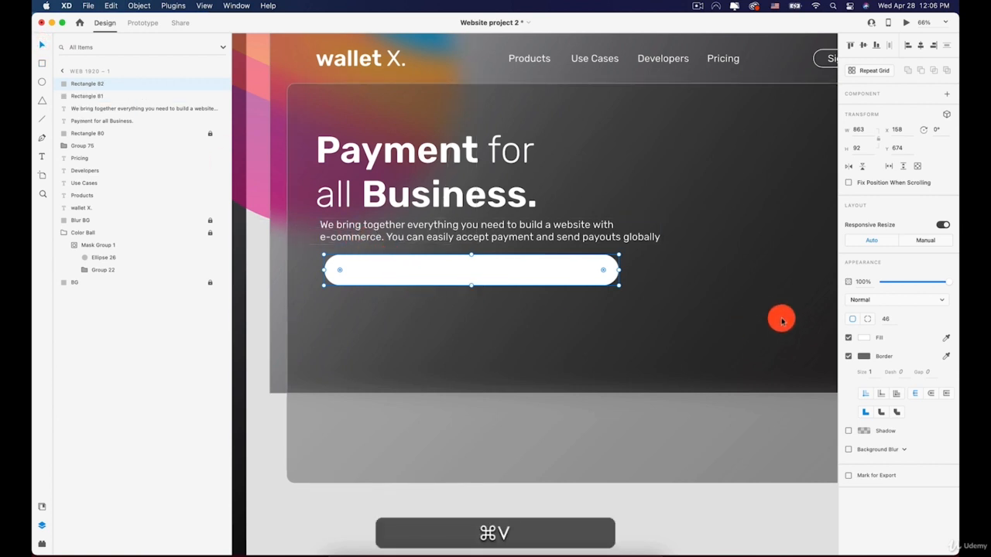
left_click(863, 338)
left_click(829, 307)
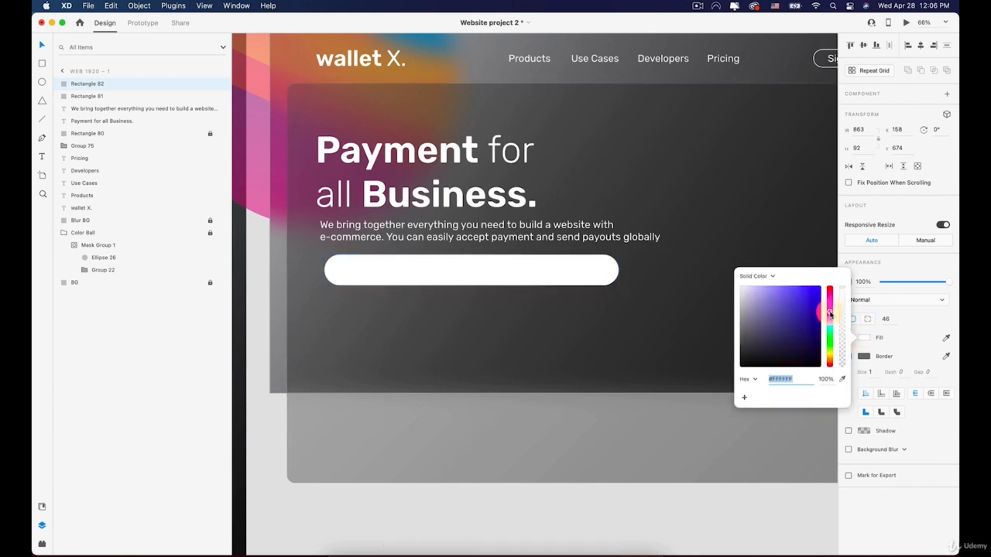
left_click(798, 291)
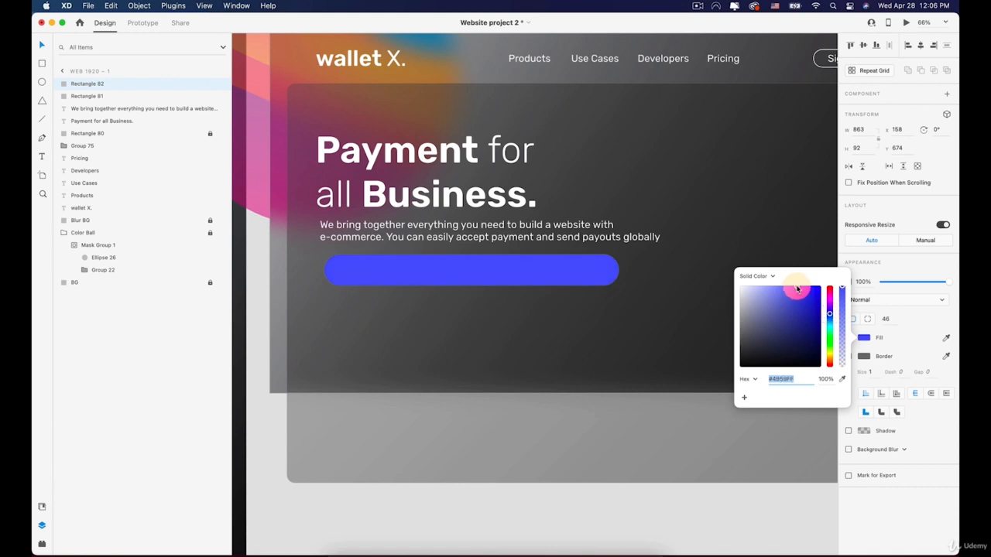
Narrow the blue rectangle from its left side to a width of about 302, leaving it over the white field's right end
left_click(40, 44)
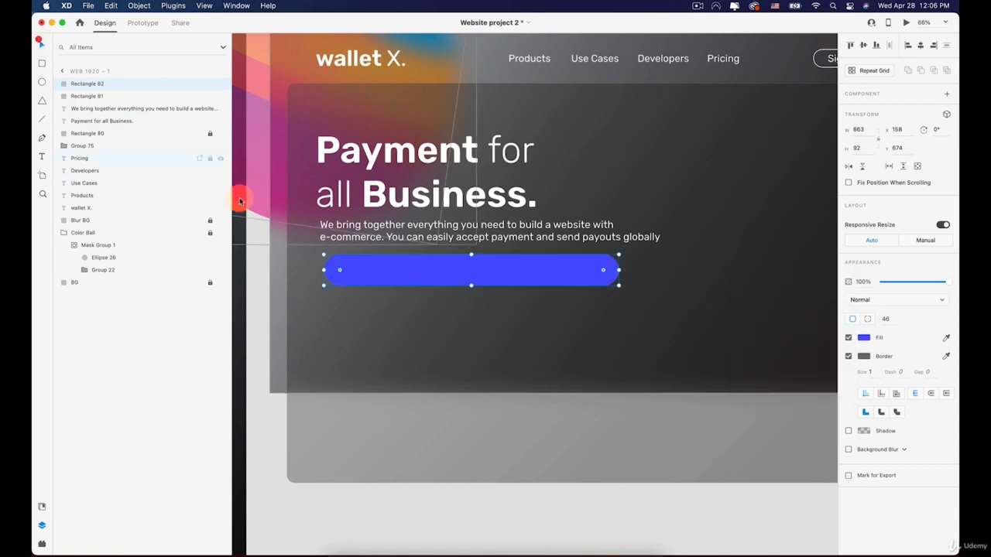
mouse_move(328, 269)
left_mouse_down()
mouse_move(547, 270)
mouse_move(517, 271)
left_mouse_up()
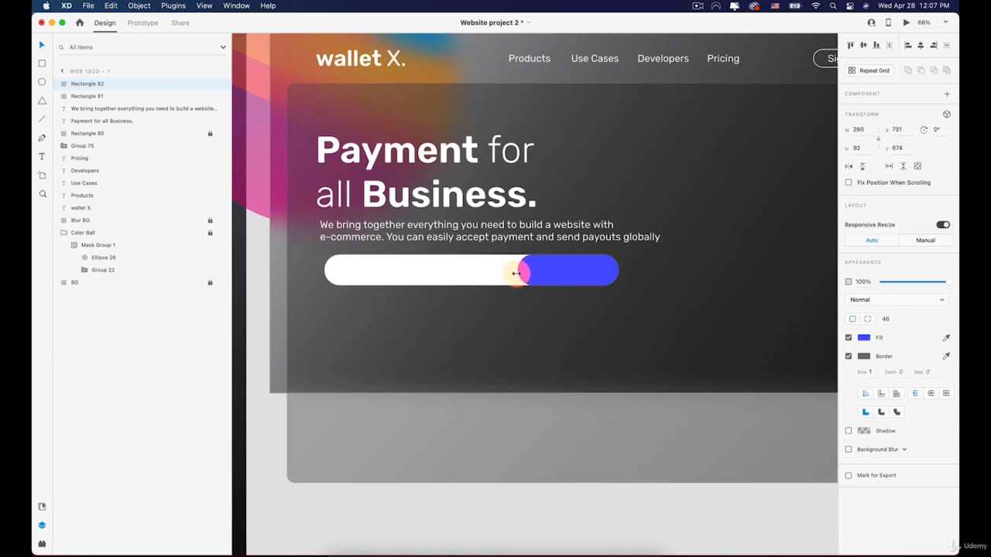
Give the blue rectangle a white (FFFFFF) inner border with a size of 8
left_click(575, 270)
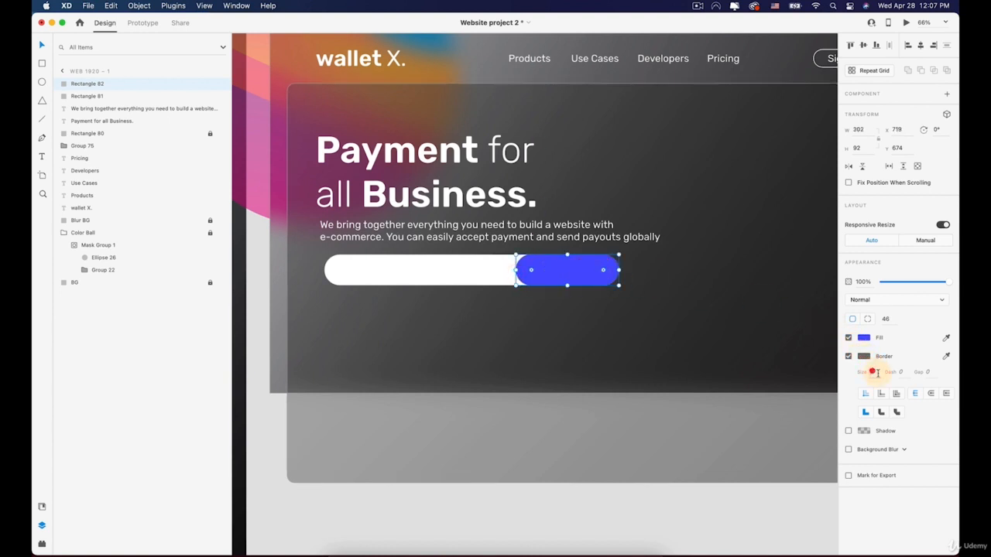
key("Up")
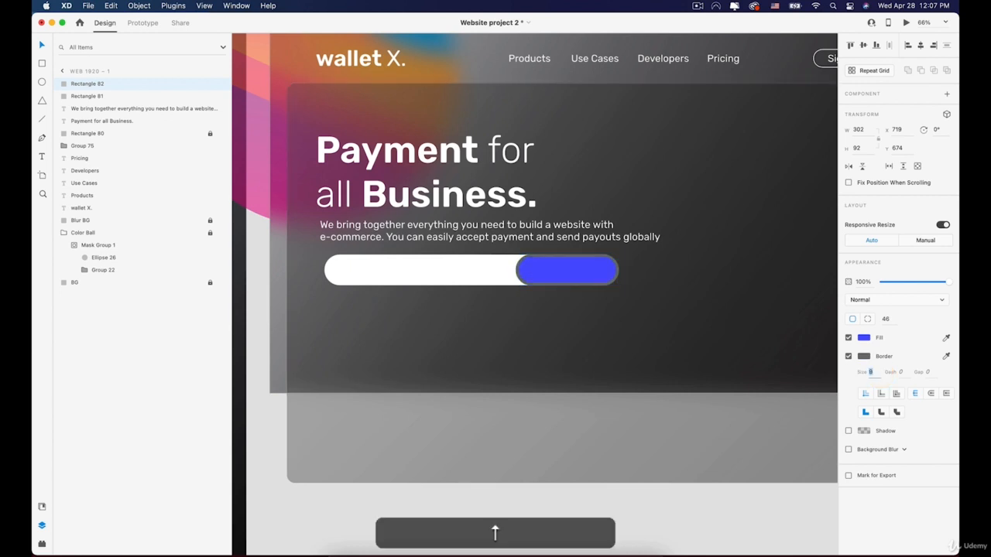
left_click(863, 356)
type("ffffff")
key("Return")
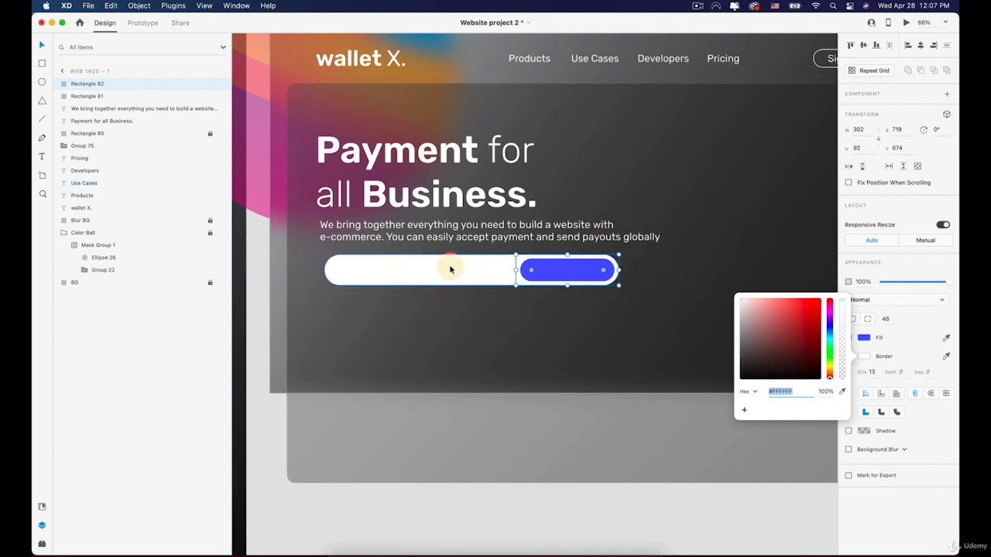
left_click(875, 372)
key("Down")
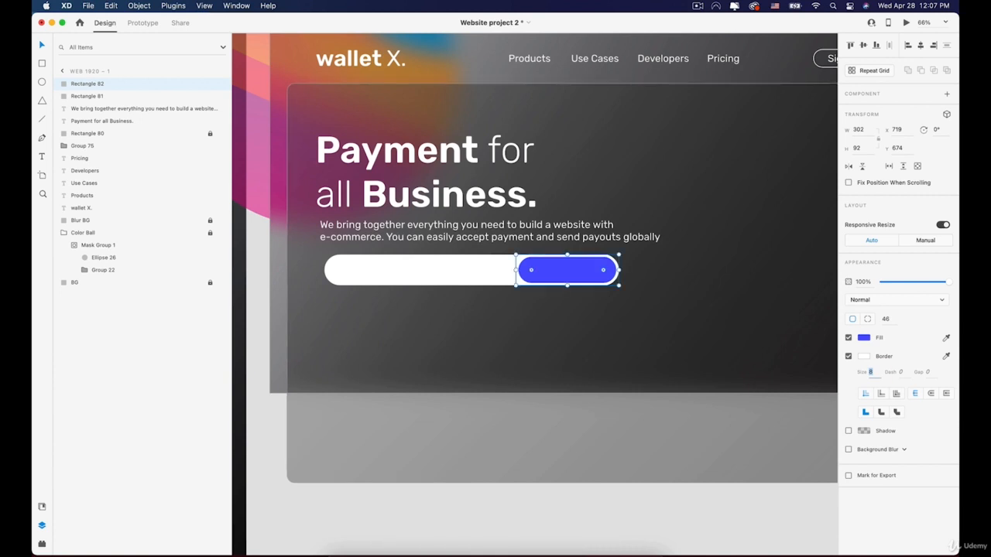
left_click(880, 394)
left_click(865, 394)
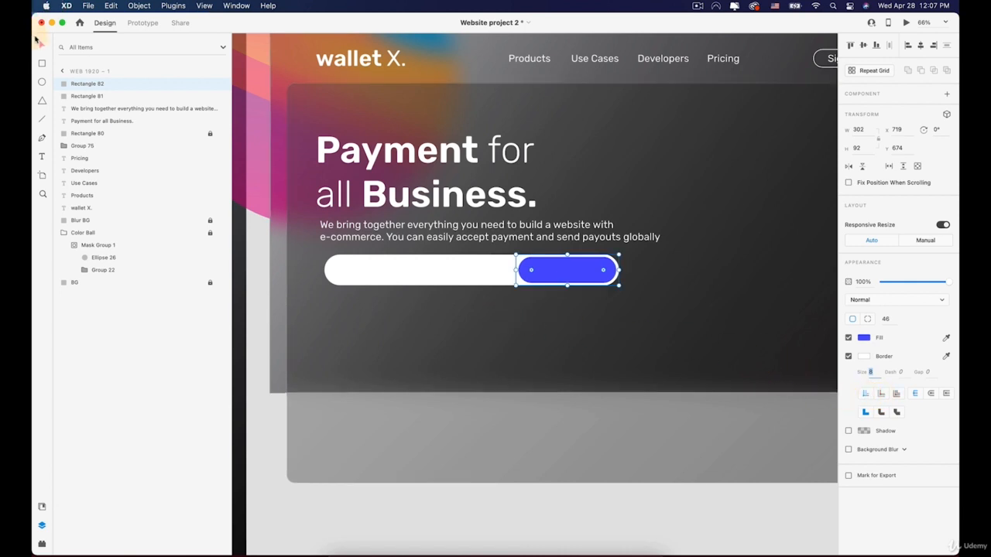
Reduce the height of the white field and the blue button to about 85, keeping their upper edges in place
left_click(361, 334)
left_click(344, 260)
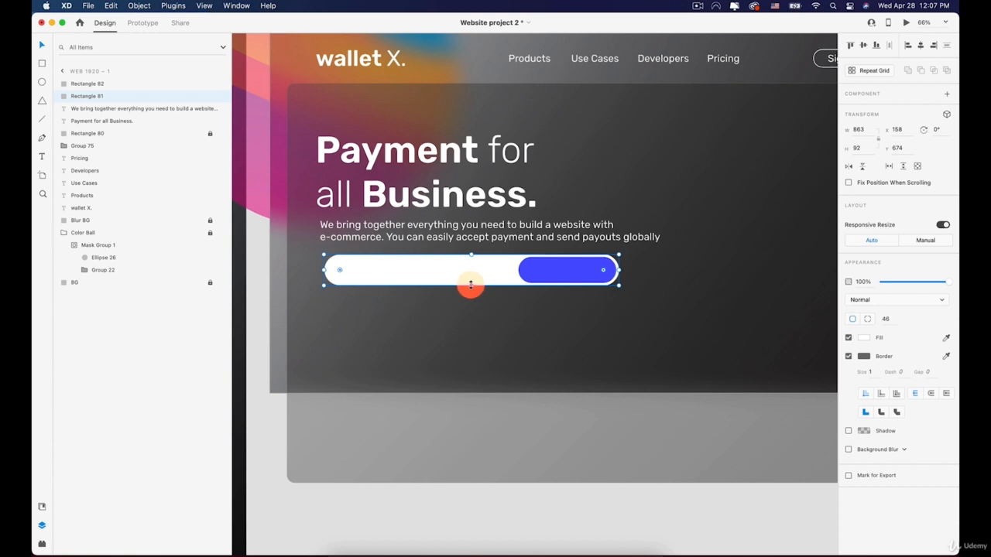
left_click_drag(470, 285, 470, 284)
left_click(554, 268)
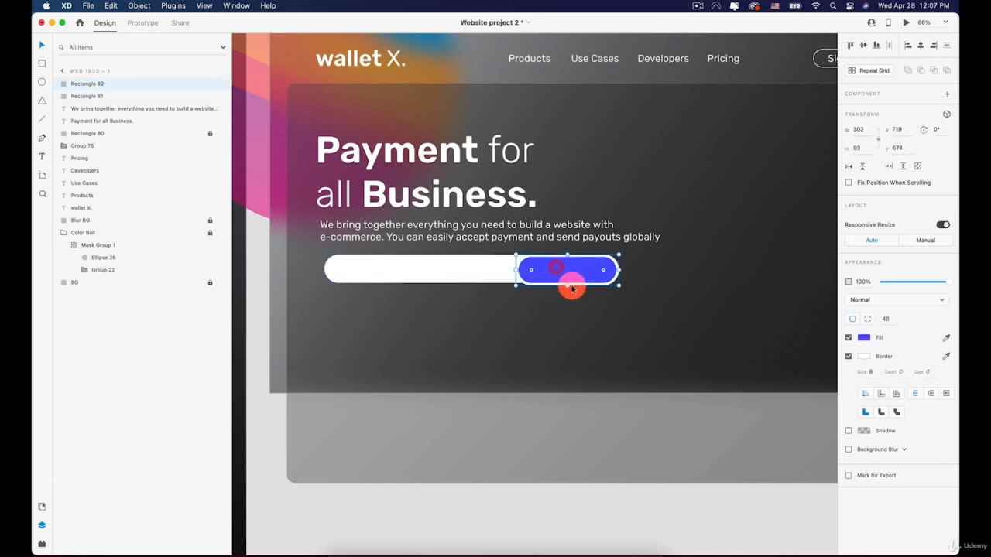
left_click_drag(567, 286, 568, 282)
left_click(544, 305)
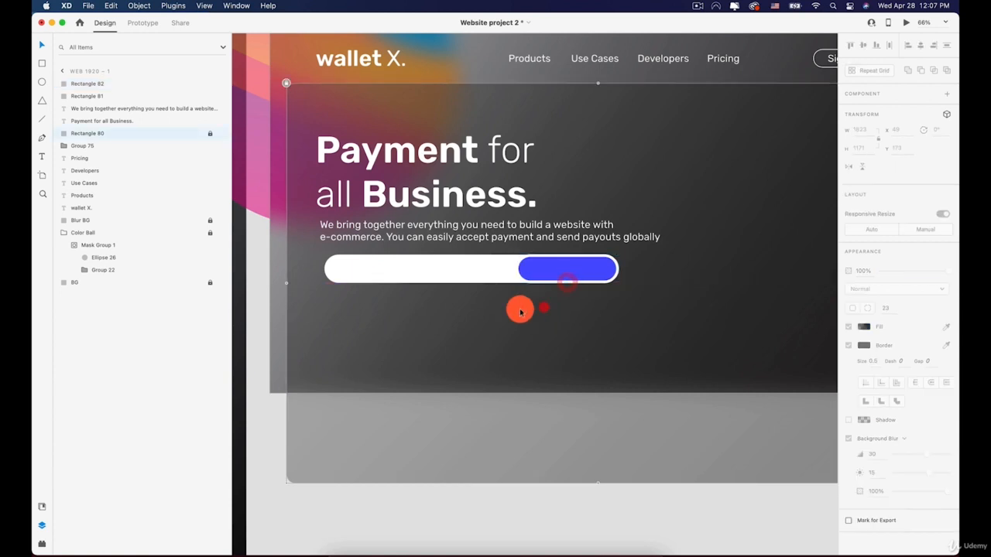
Align the white field and blue button with the paragraph's left edge at X 146, with the field narrowed to about 845
left_click(565, 275)
left_click(436, 265, "shift")
left_click_drag(436, 264, 430, 267)
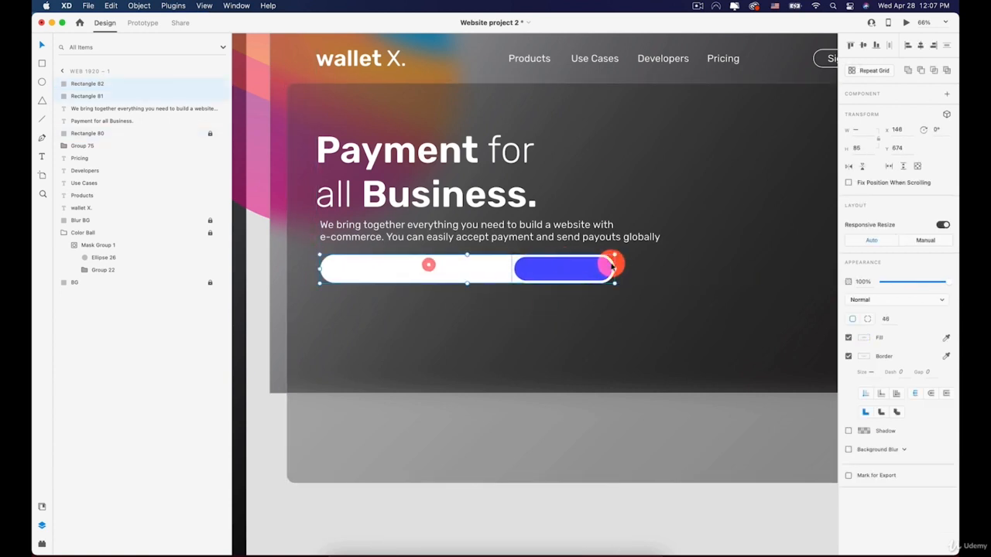
left_click_drag(617, 268, 608, 268)
left_click(422, 299)
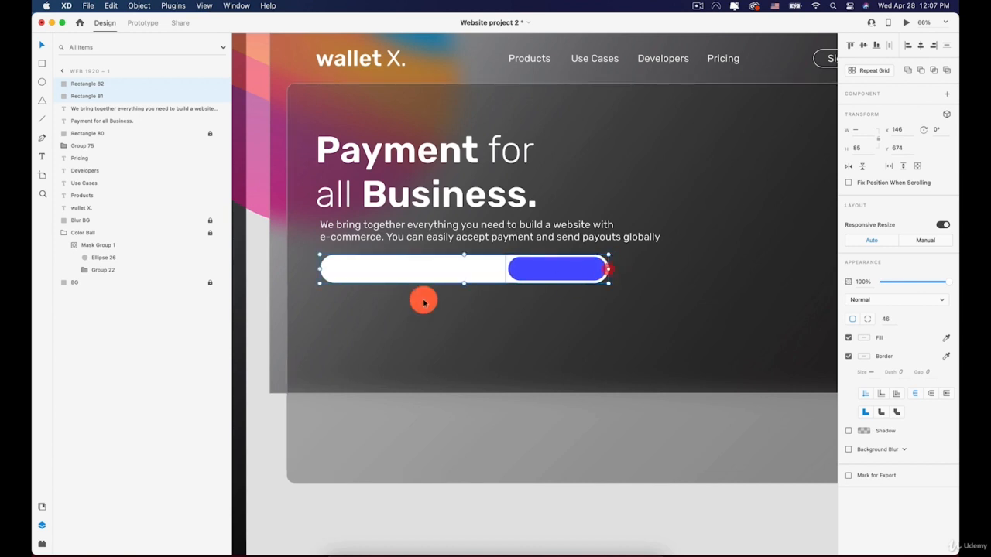
Add the text "Your number" in near-black inside the white field, vertically centred at about X 242, Y 699
left_click(366, 263)
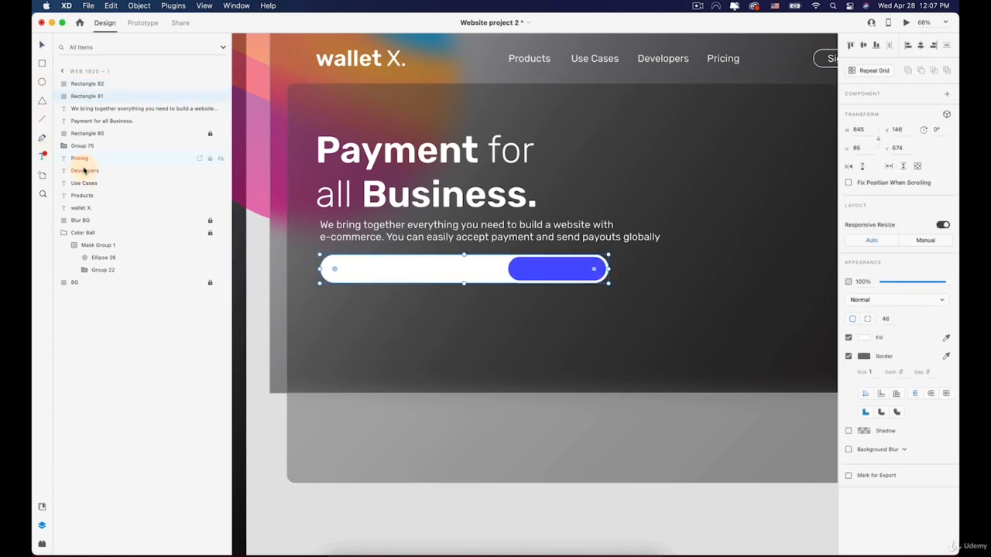
left_click(42, 155)
left_click(357, 273)
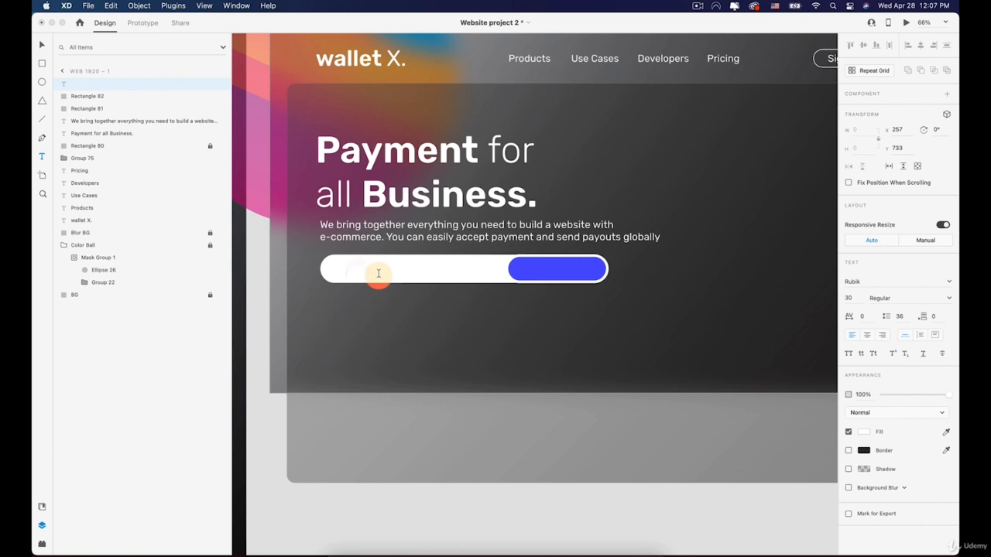
type("You")
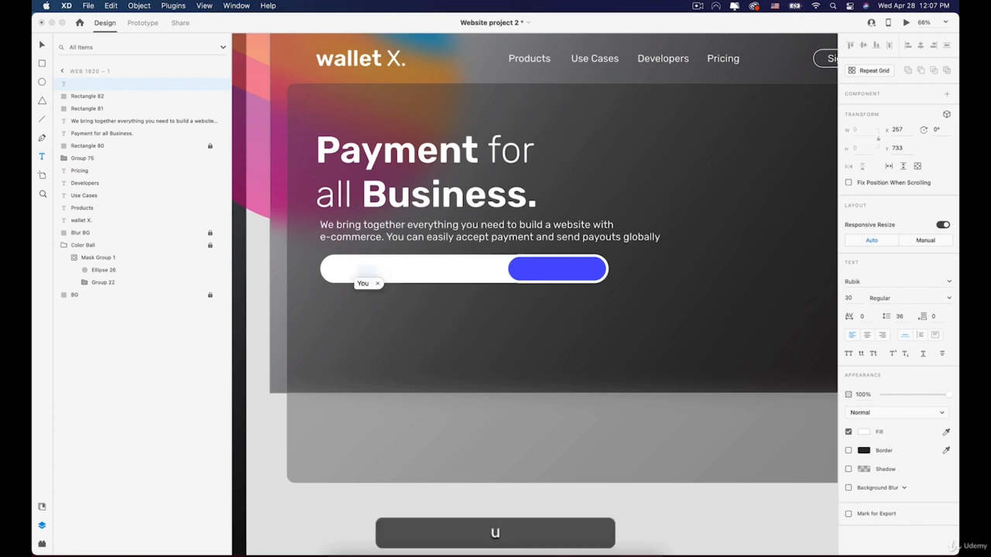
type("r n")
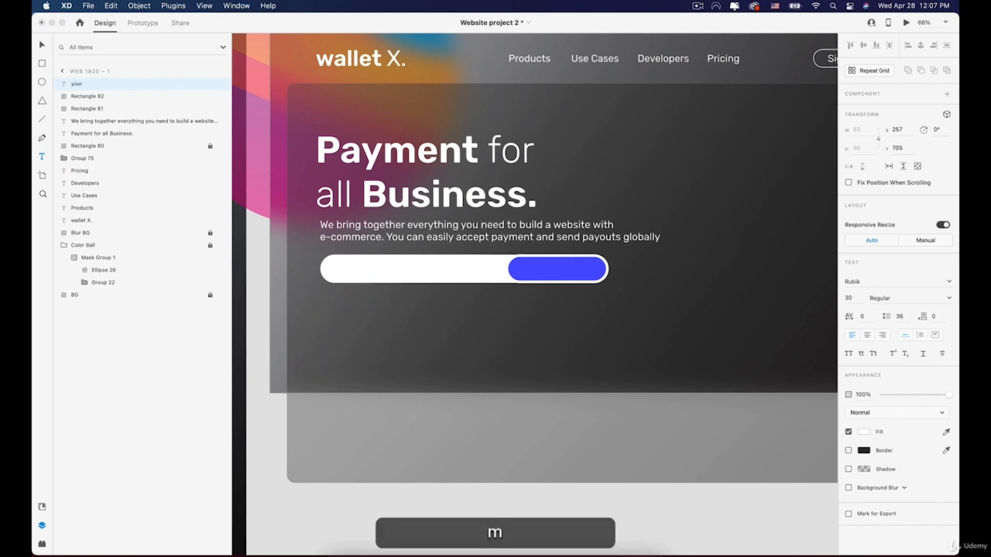
key("super+a")
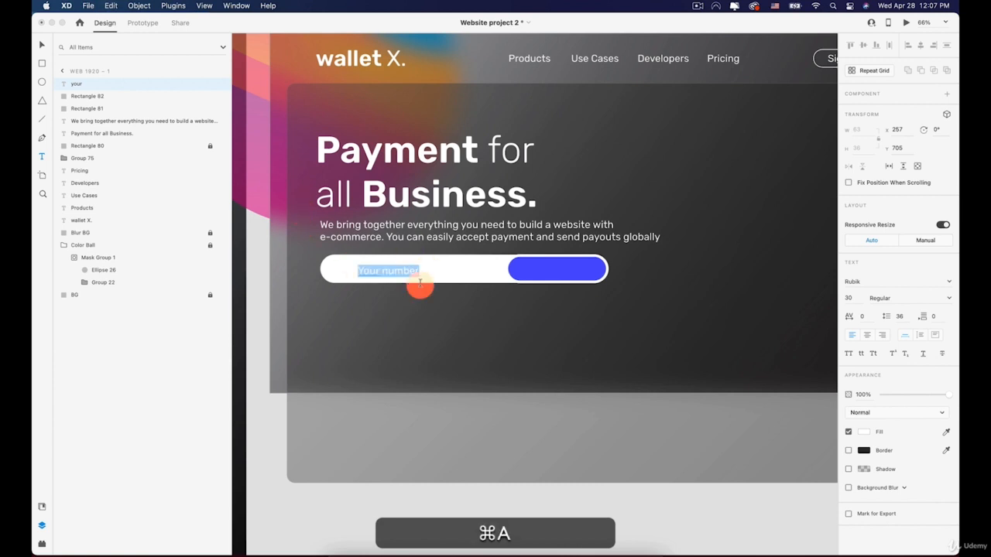
left_click(861, 432)
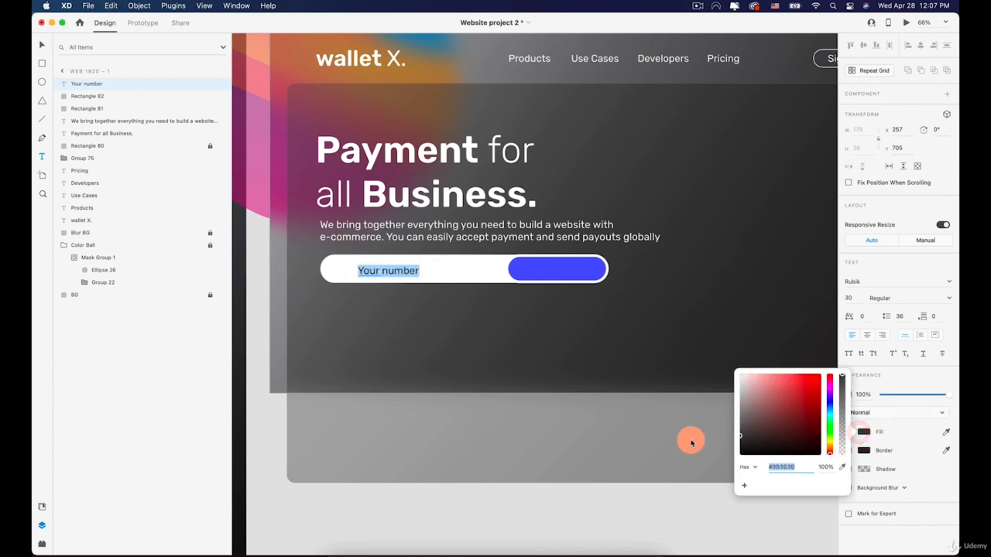
left_click(41, 45)
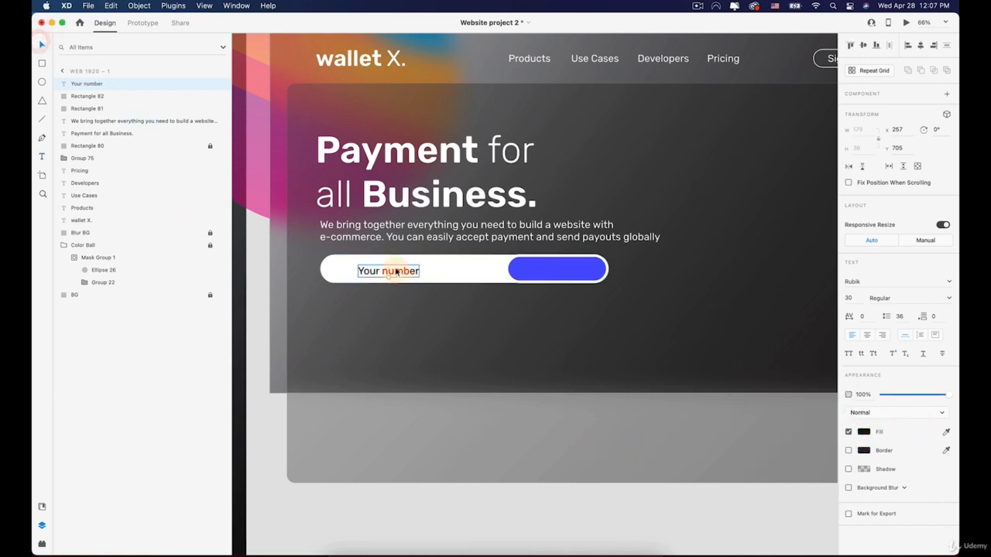
left_click_drag(396, 270, 390, 268)
Reword the text in the white field as "Put your number here"
double_click(390, 269)
left_click(348, 268)
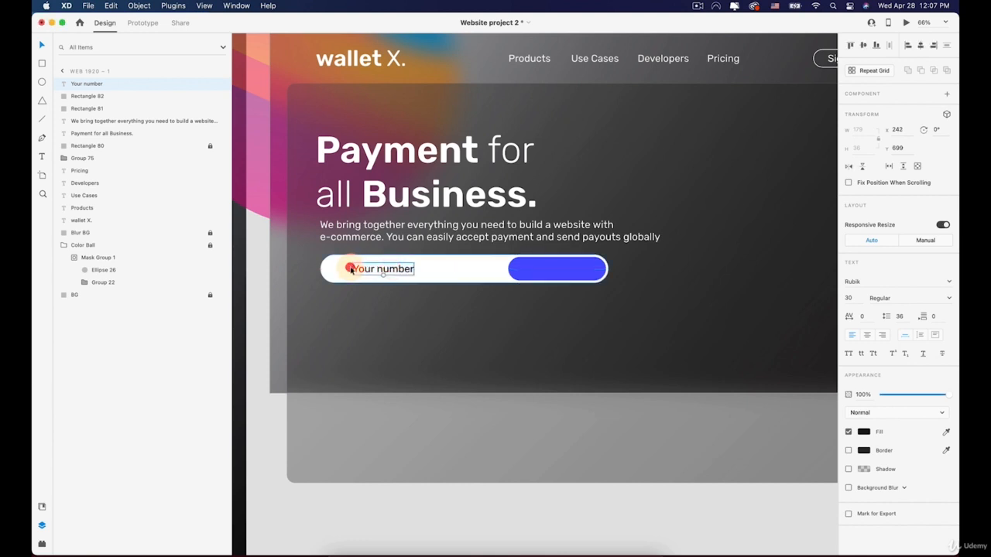
double_click(353, 267)
left_click(352, 267)
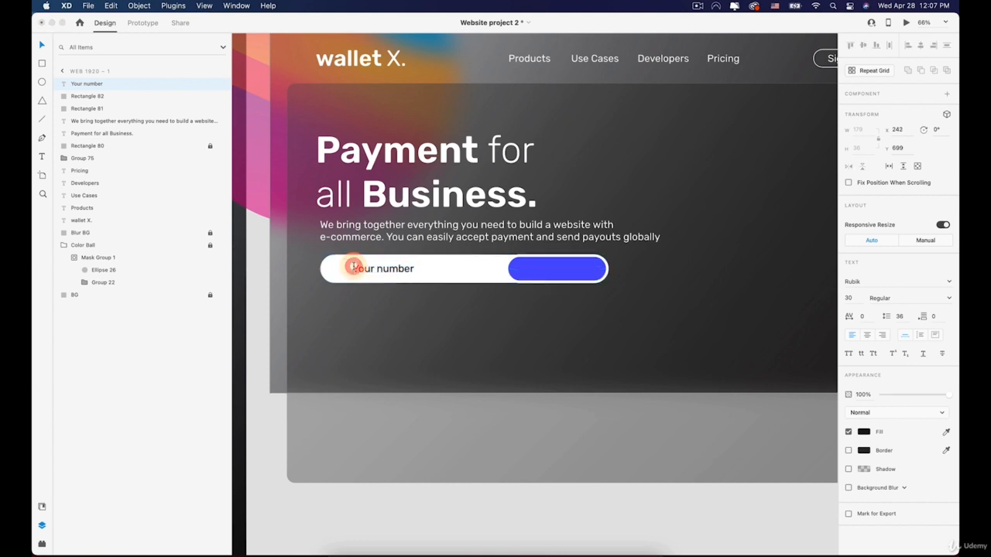
type("Put y")
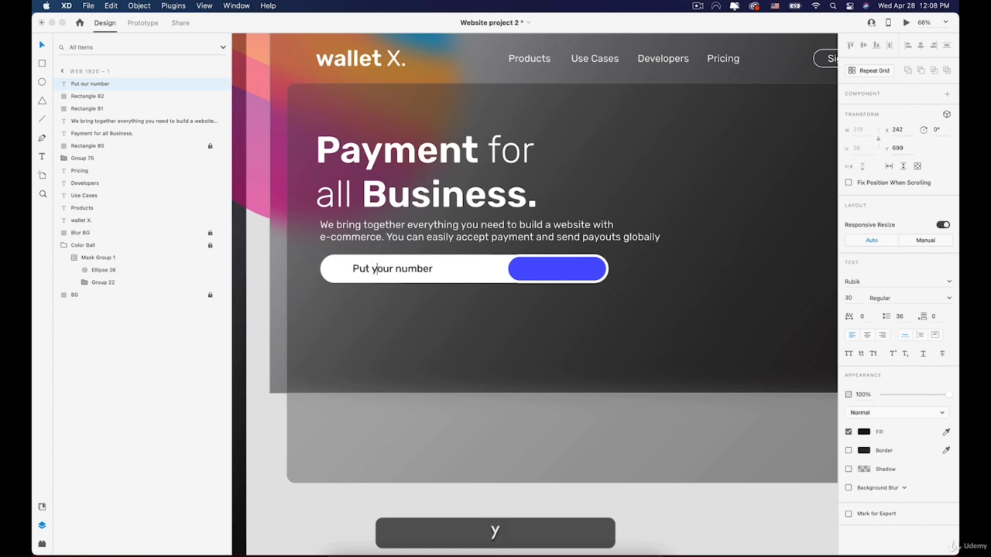
key("Right")
key("Right")
key("Right")
key("Right")
key("Right")
key("Right")
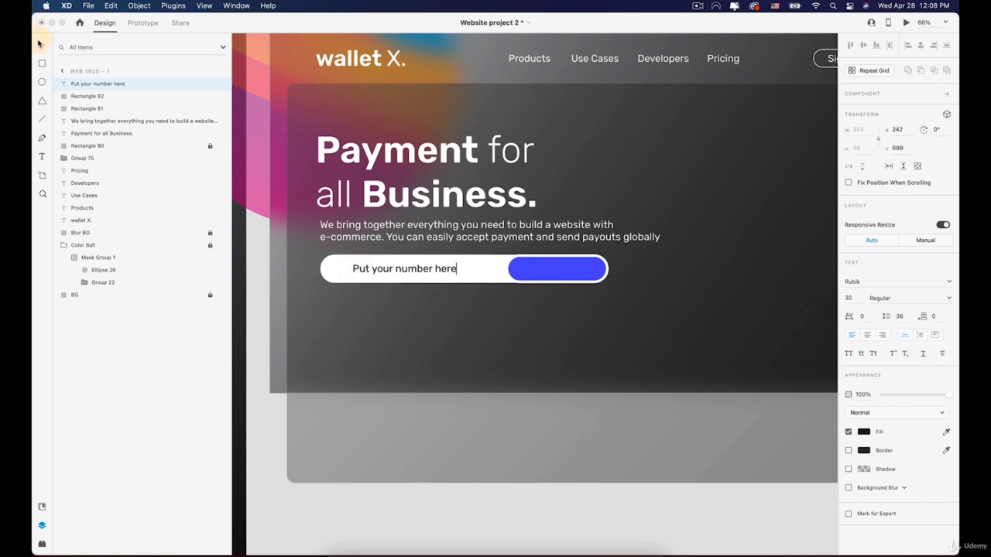
Shift the placeholder text left to about X 202 and lower its opacity to 28%
left_click(42, 44)
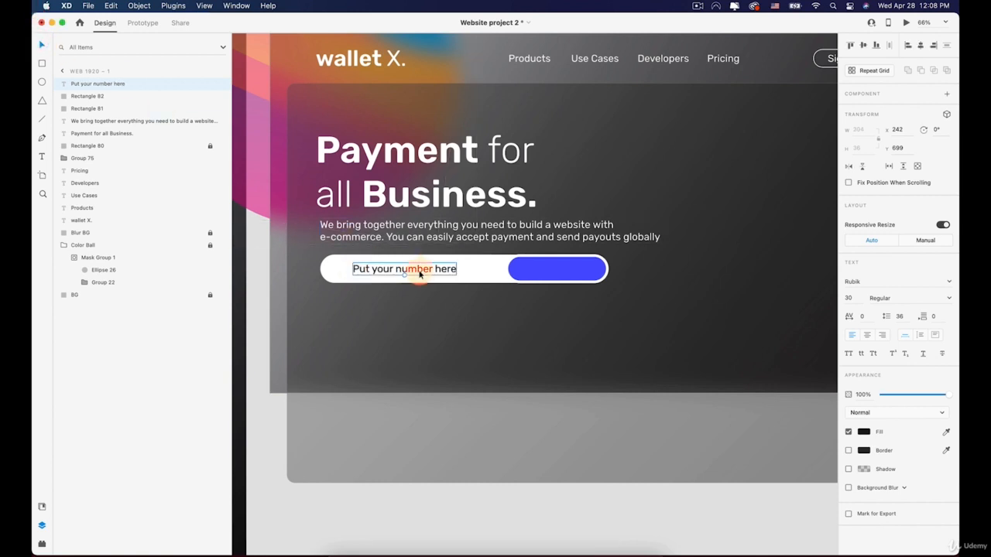
left_click_drag(420, 275, 407, 273)
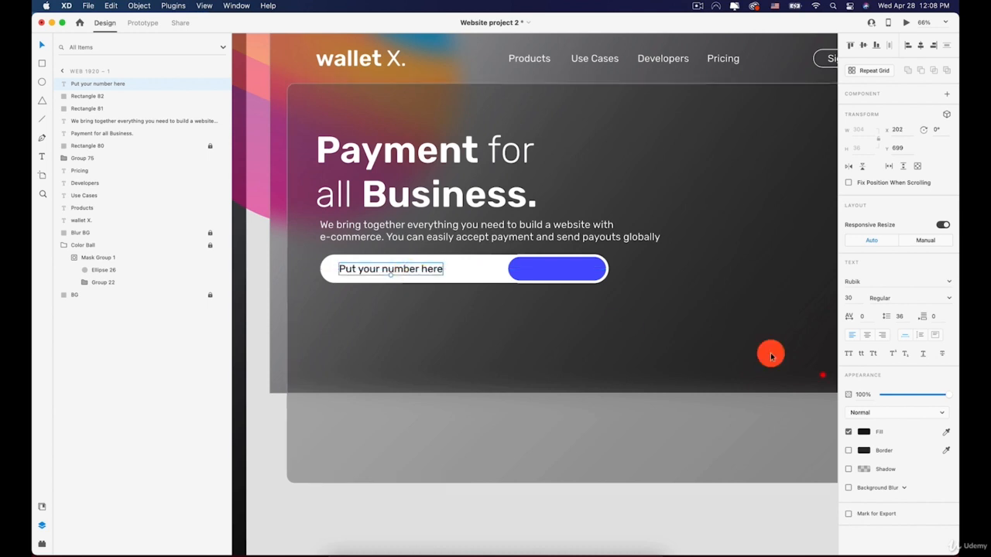
left_click_drag(914, 399, 902, 397)
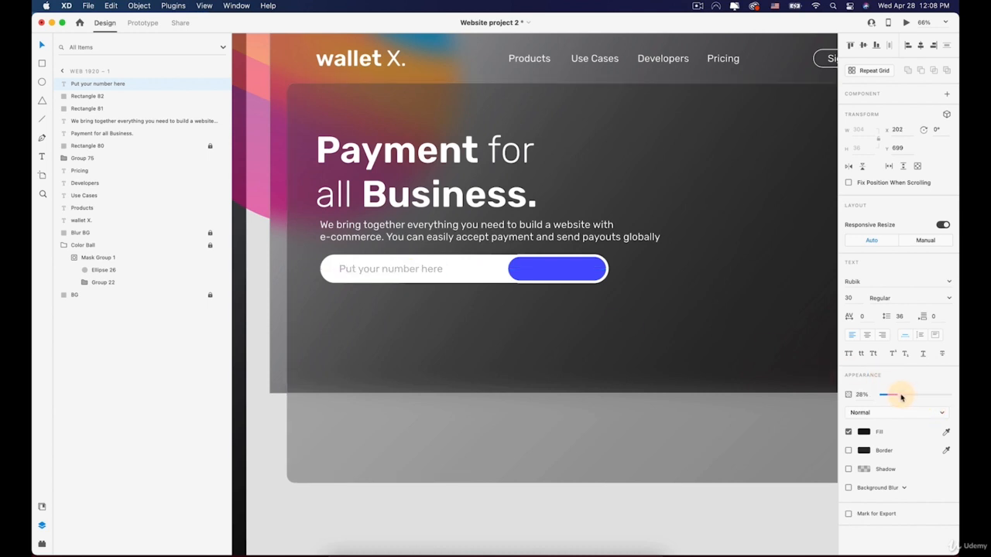
Copy the placeholder text onto the blue button, change it to "Notify Me" and centre it at about X 774
left_click_drag(394, 270, 570, 274, "alt")
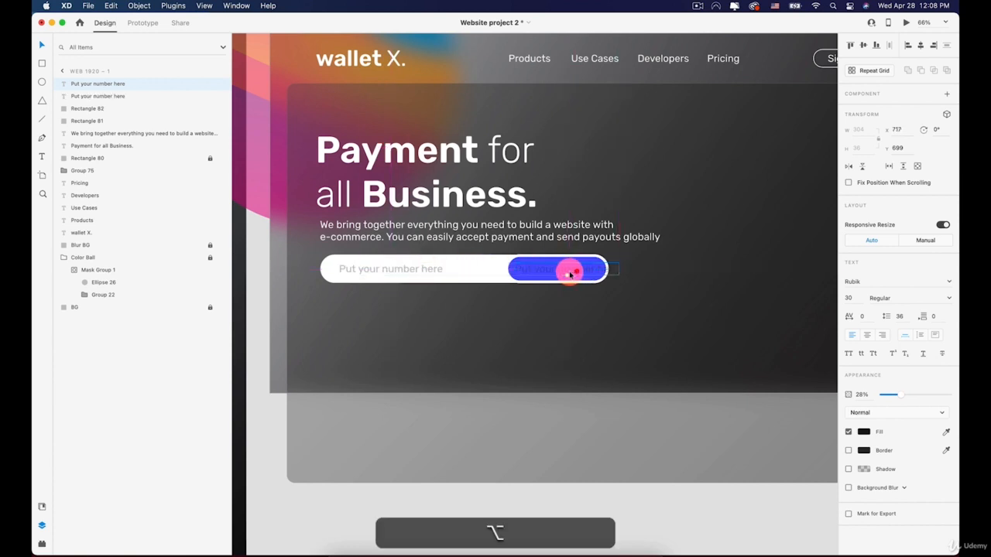
double_click(569, 271)
type("Notify Me")
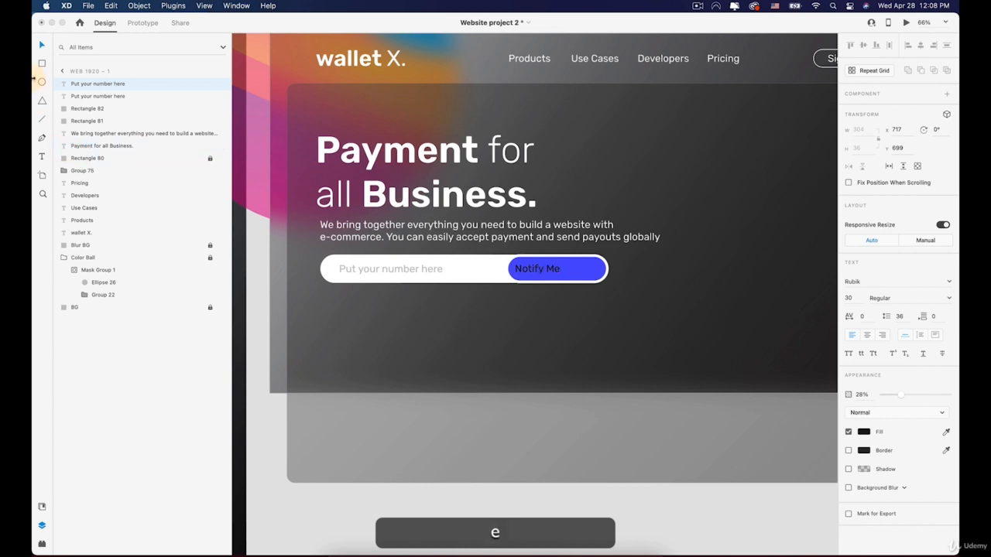
left_click(40, 45)
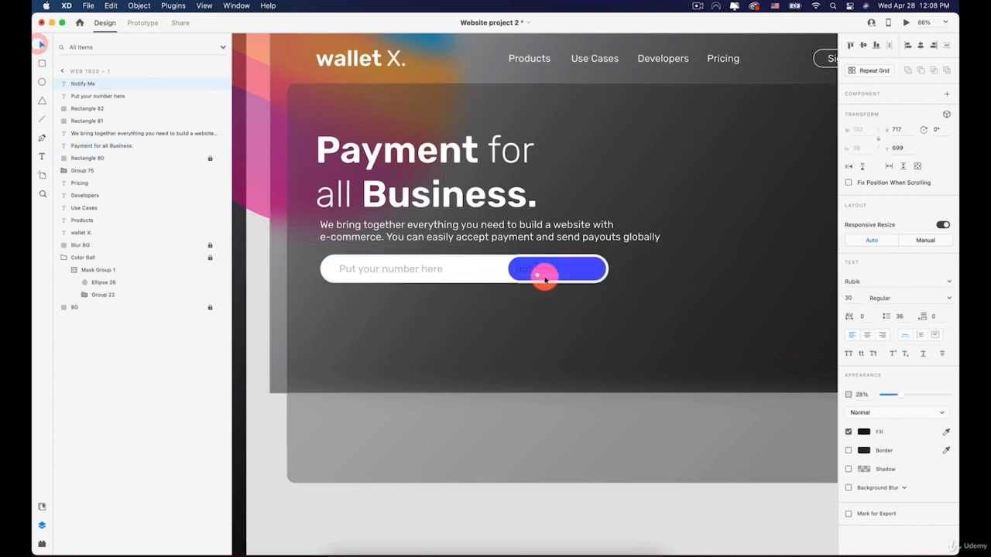
left_click_drag(547, 272, 565, 272)
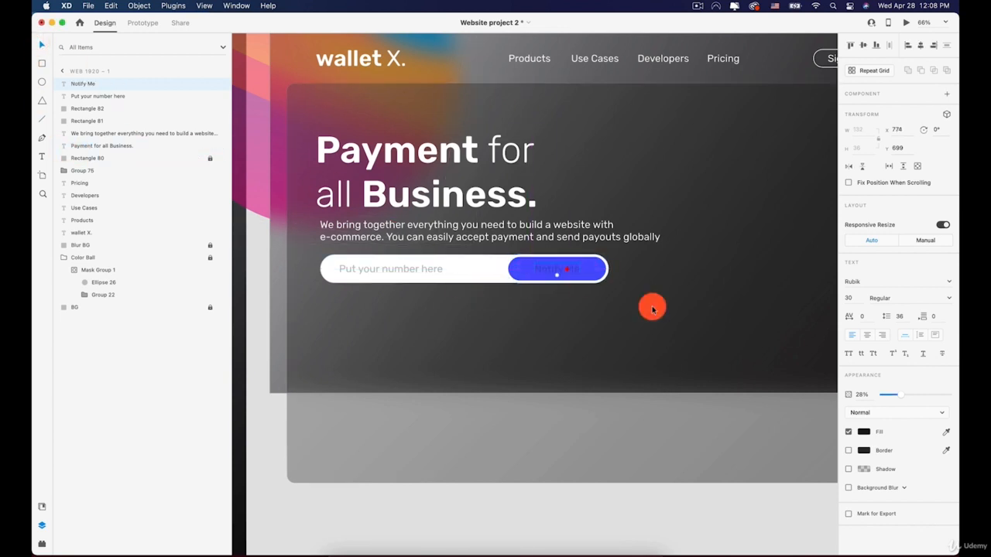
Fill the "Notify Me" text with white (FFFFFF) and raise its opacity to 100%
left_click(863, 432)
left_click_drag(739, 373, 704, 317)
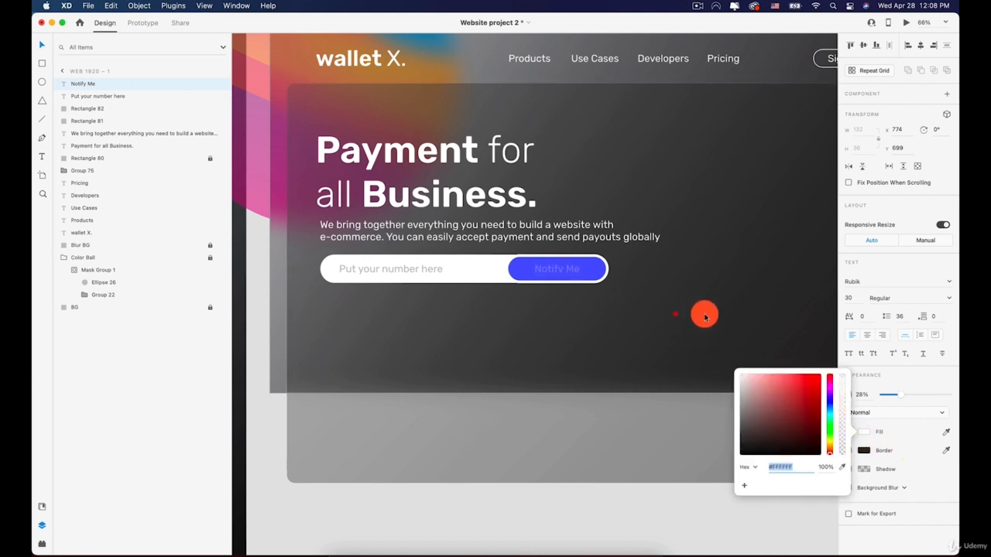
left_click(906, 386)
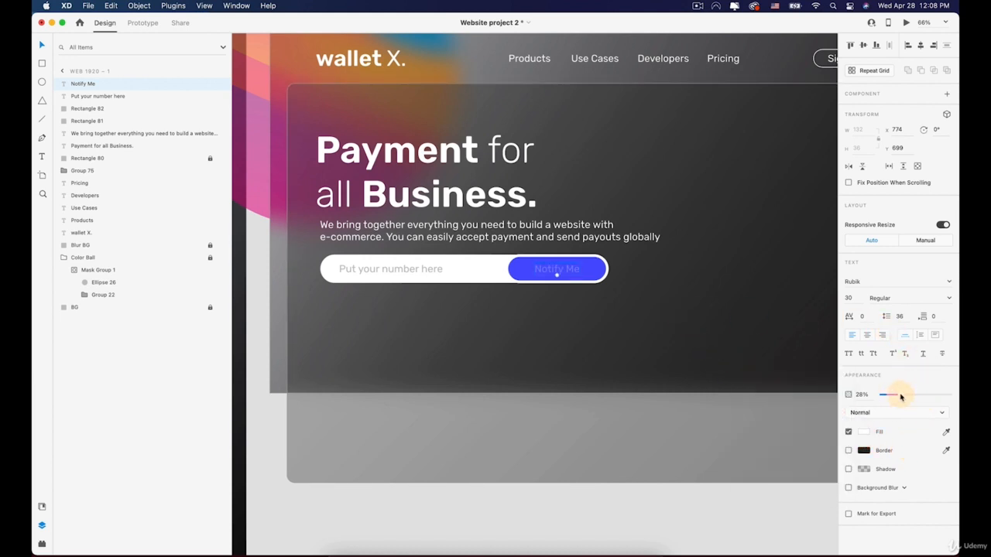
left_click_drag(900, 397, 950, 394)
left_click(719, 319)
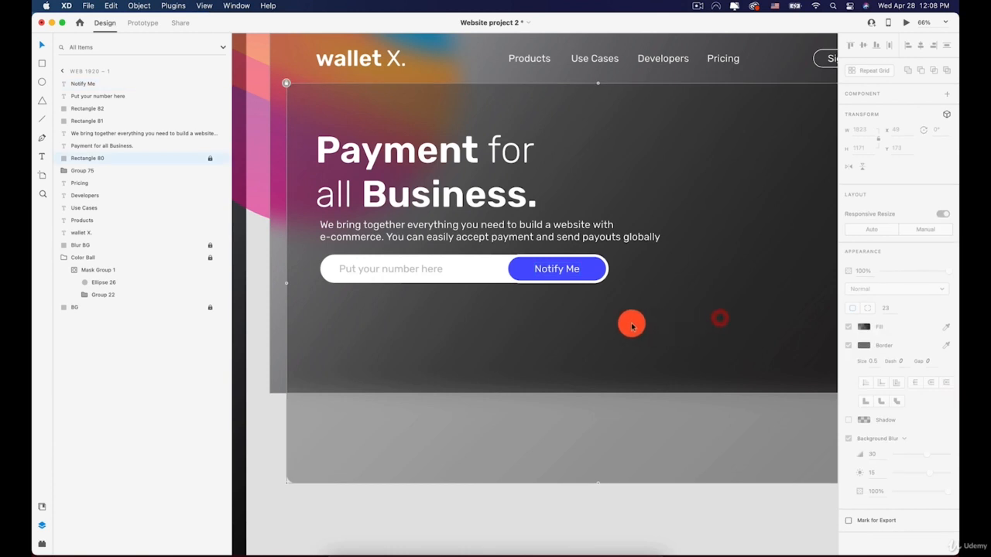
Set the font weight of the "Notify Me" text to Medium
left_click(568, 271)
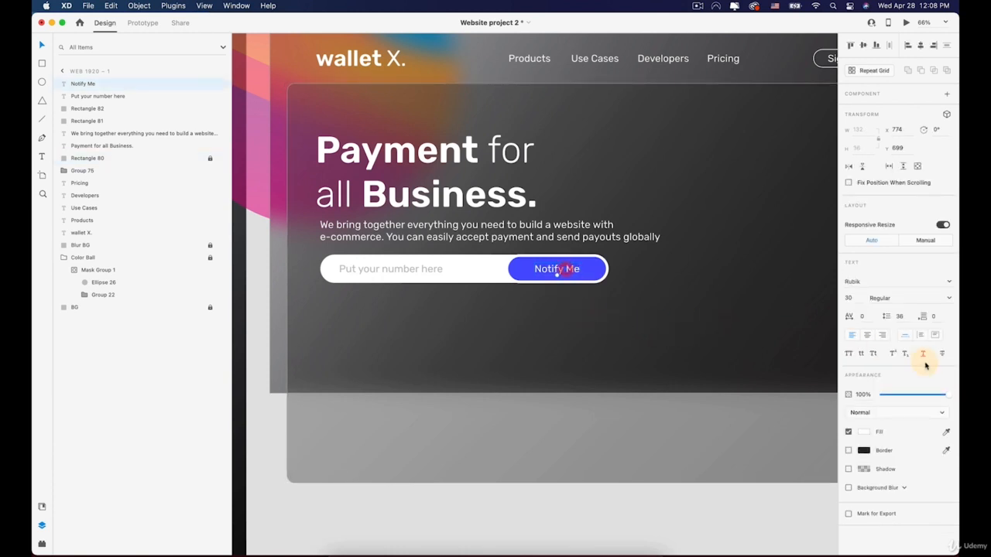
left_click(948, 300)
left_click(877, 342)
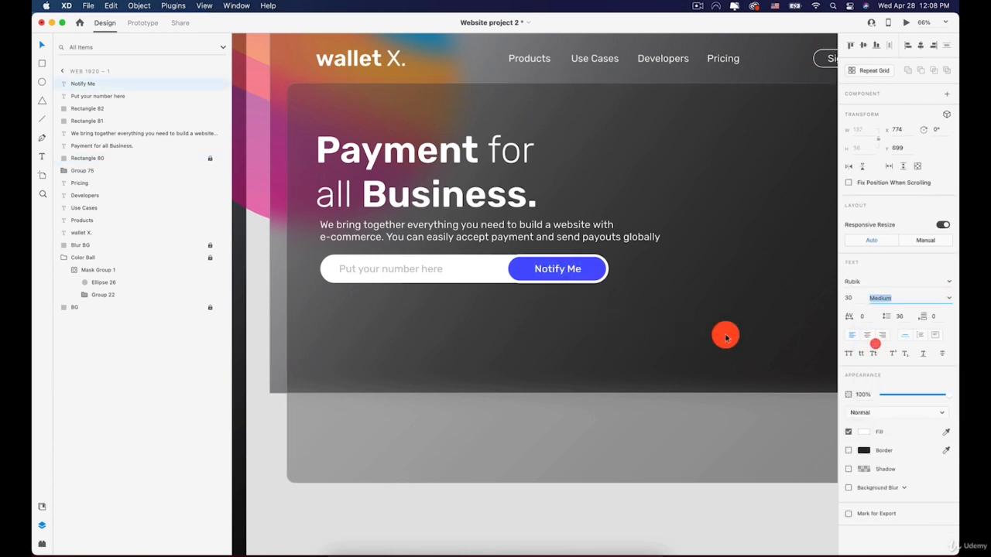
left_click(699, 335)
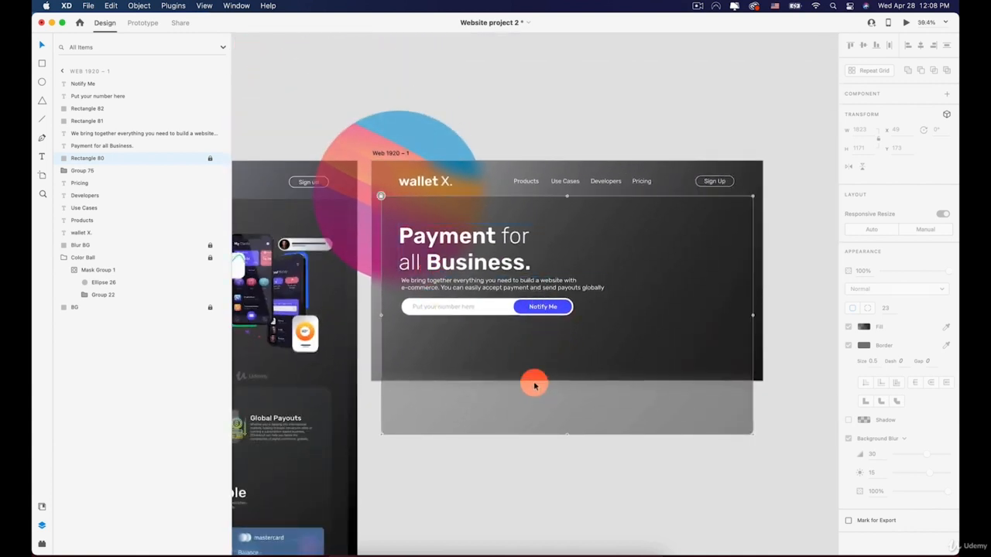
scroll(428, 292, "up", 8)
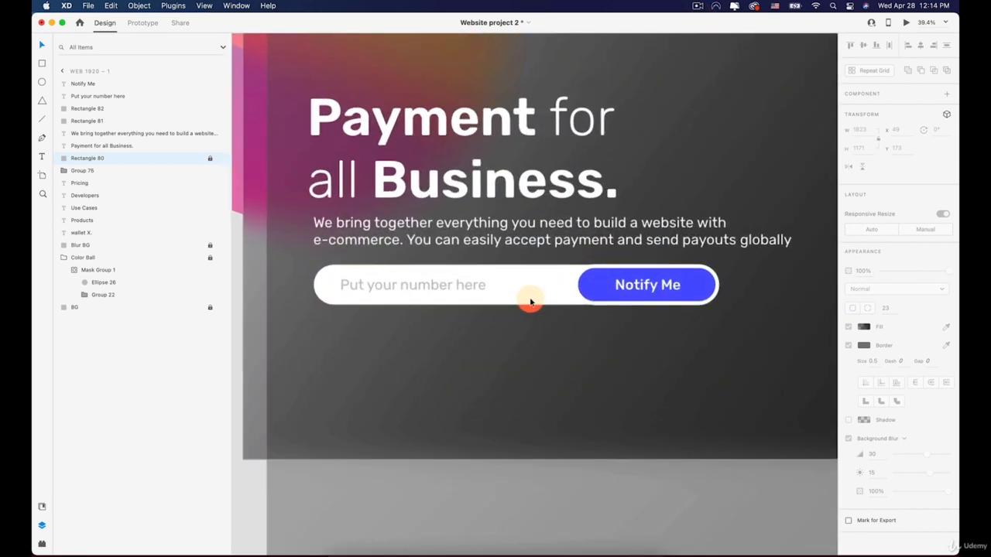
Fill the number input field's rounded rectangle with light grey (D0D0D0)
left_click(510, 280)
left_click(864, 336)
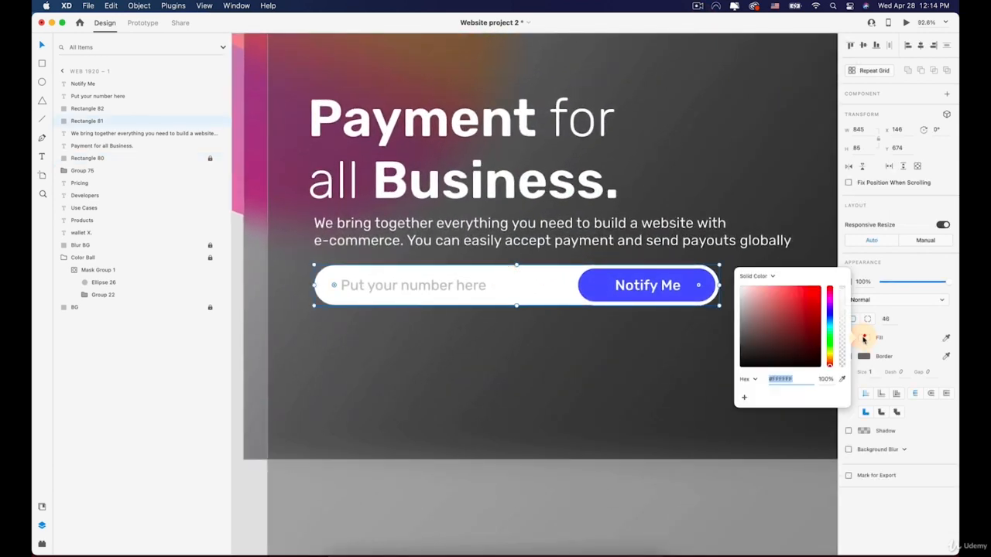
left_click(737, 304)
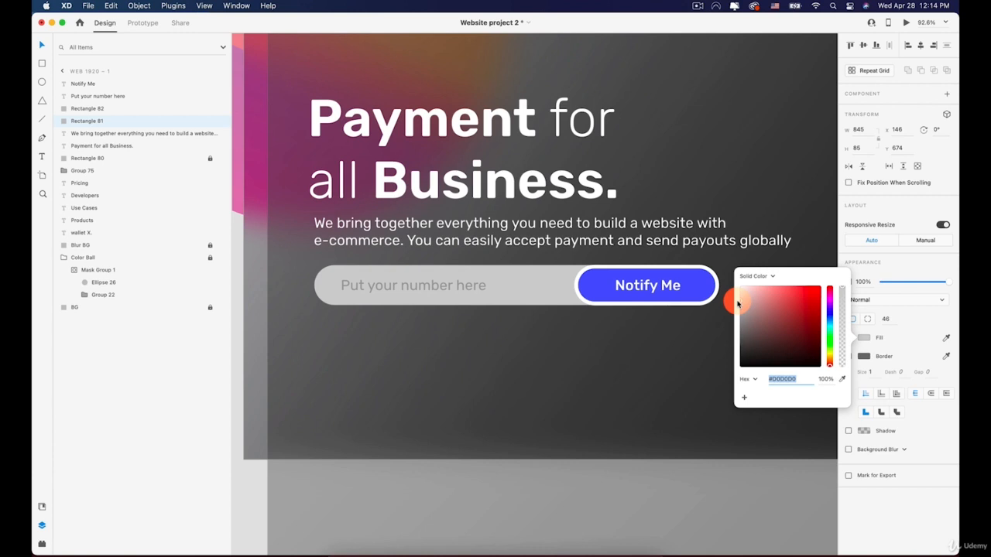
left_click(894, 348)
Match the border colour of the blue Notify Me button to the grey of the number input field by sampling it
left_click(709, 279)
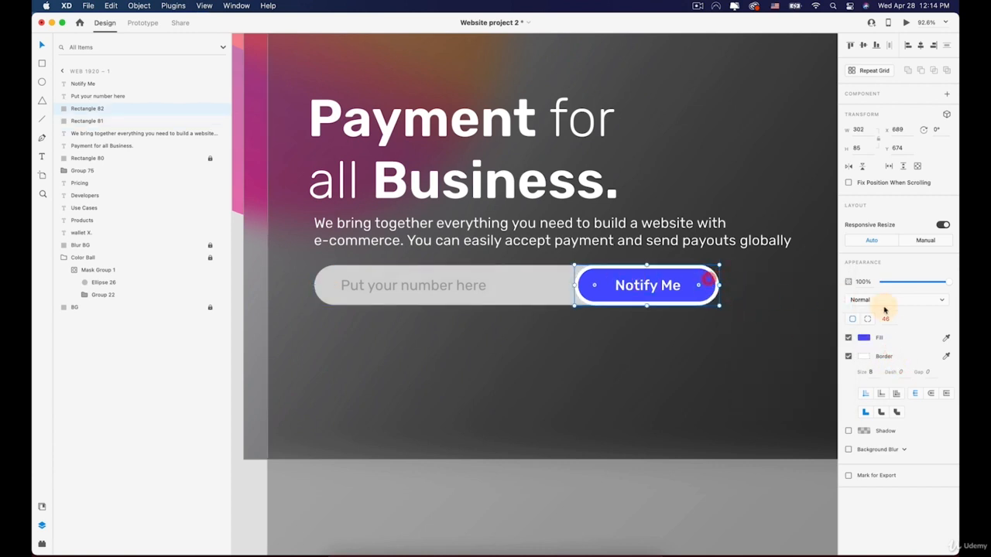
left_click(947, 356)
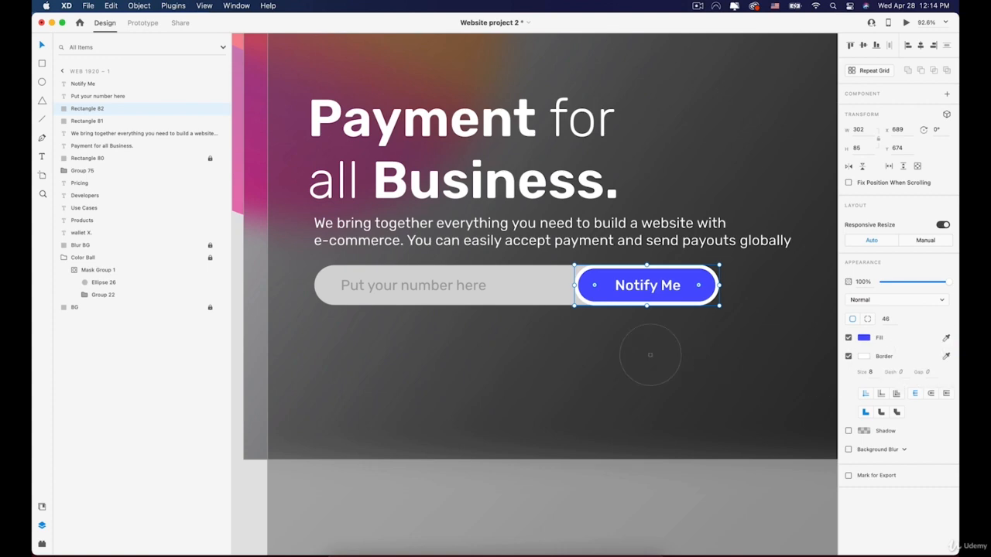
left_click(505, 294)
left_click(517, 347)
Try to copy the two iPhone mockups from under the Elements heading and paste them into the Web 1920 – 1 artboard
scroll(517, 346, "down", 5)
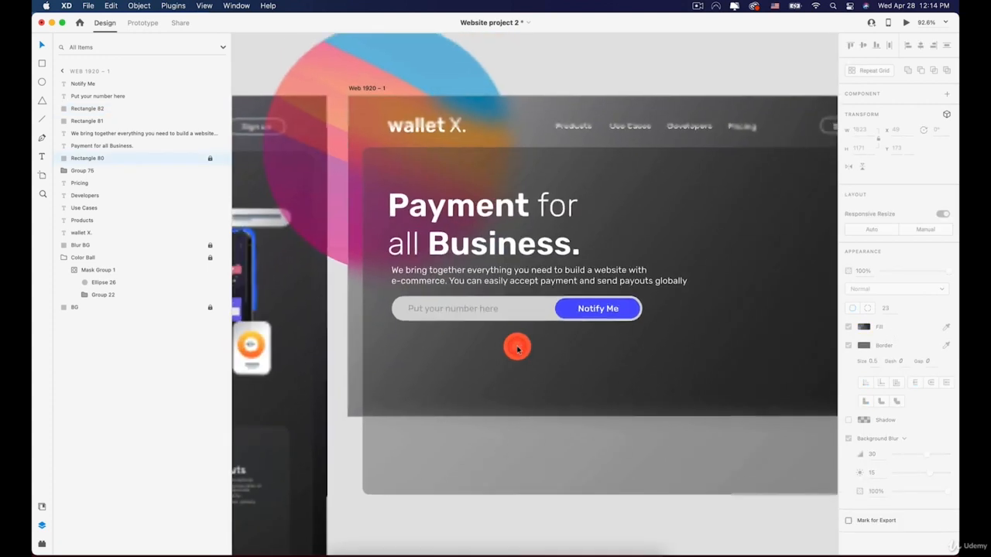
scroll(517, 348, "down", 1)
key("space")
left_click_drag(643, 316, 738, 298)
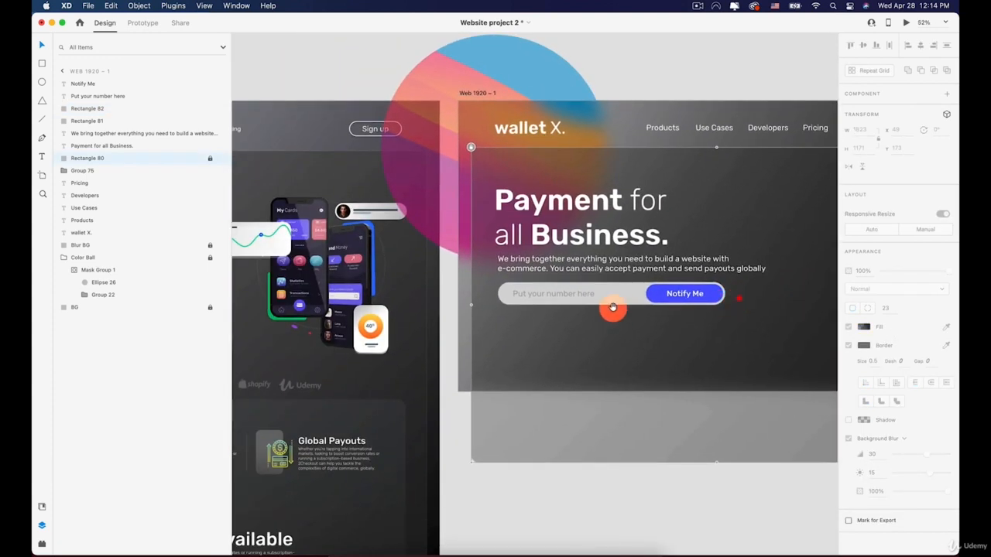
scroll(612, 308, "left", 3)
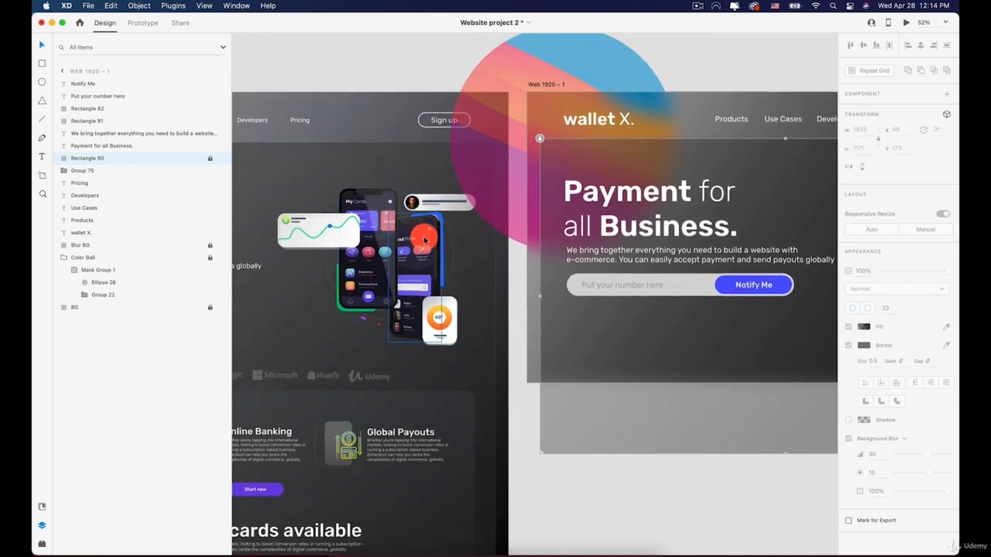
scroll(424, 240, "down", 5)
key("space")
left_click_drag(416, 228, 637, 207)
left_click_drag(492, 209, 526, 208)
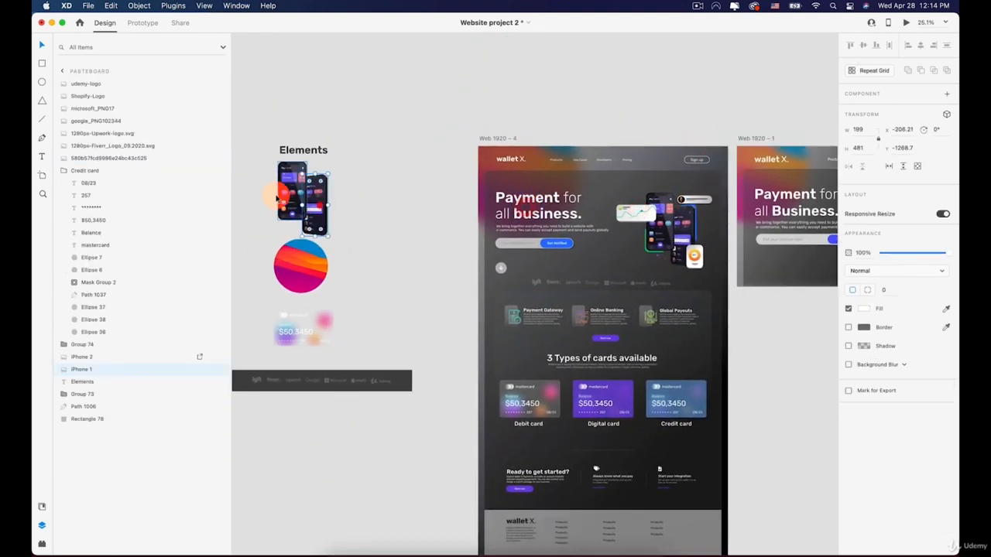
key("shift")
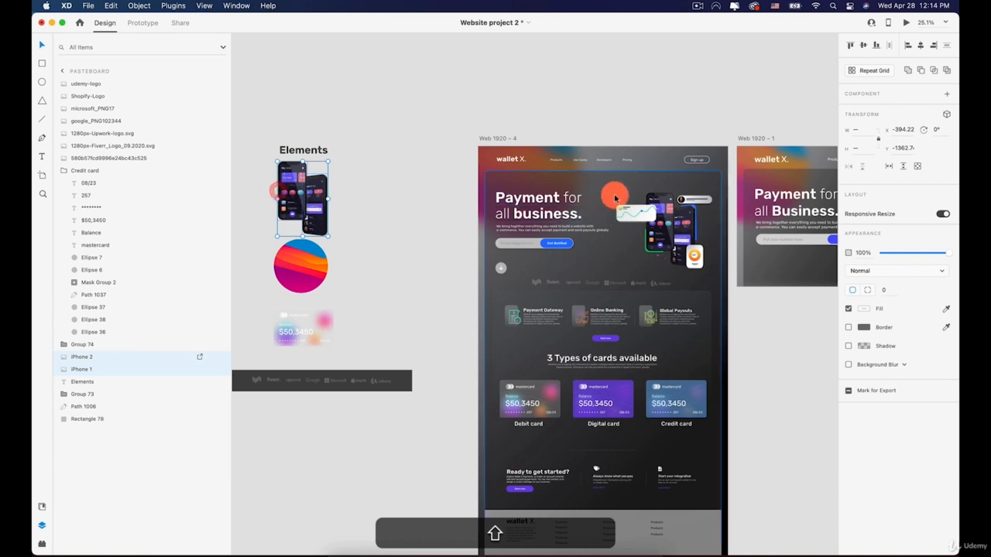
left_click_drag(615, 199, 279, 165)
key("super+v")
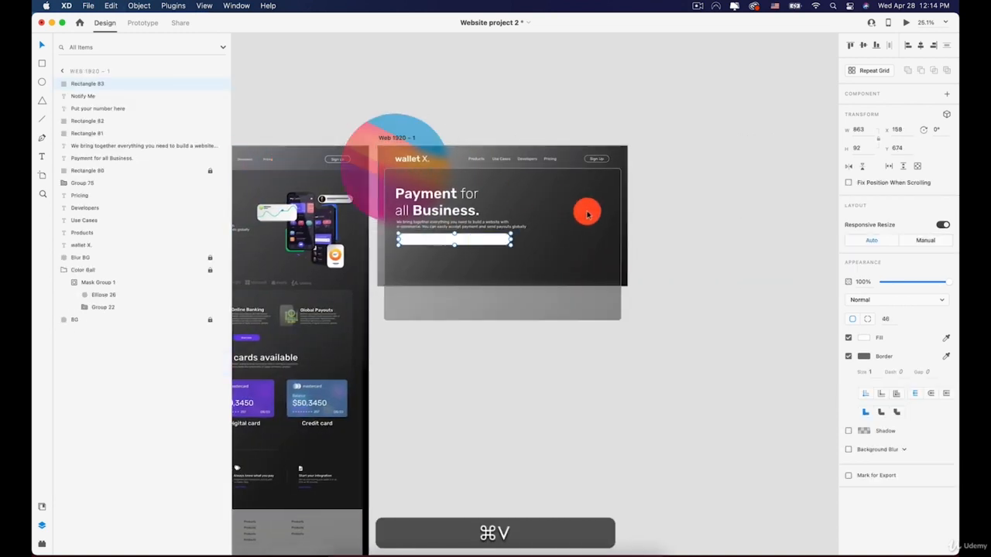
scroll(458, 192, "down", 5)
key("super+z")
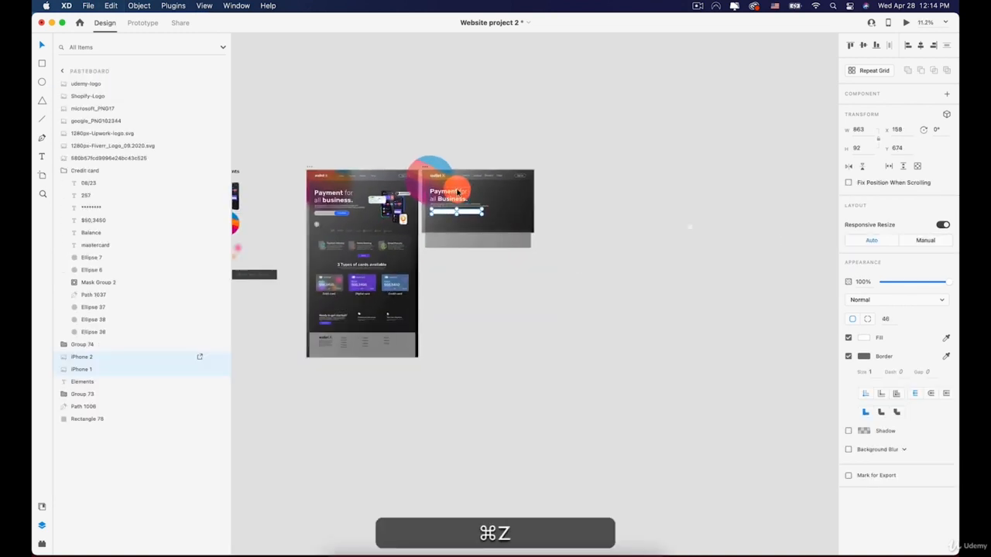
Duplicate both iPhone mockups from under the Elements heading onto the Web 1920 – 1 artboard, at about X 1533, Y 211
scroll(457, 192, "left", 5)
left_click(425, 166)
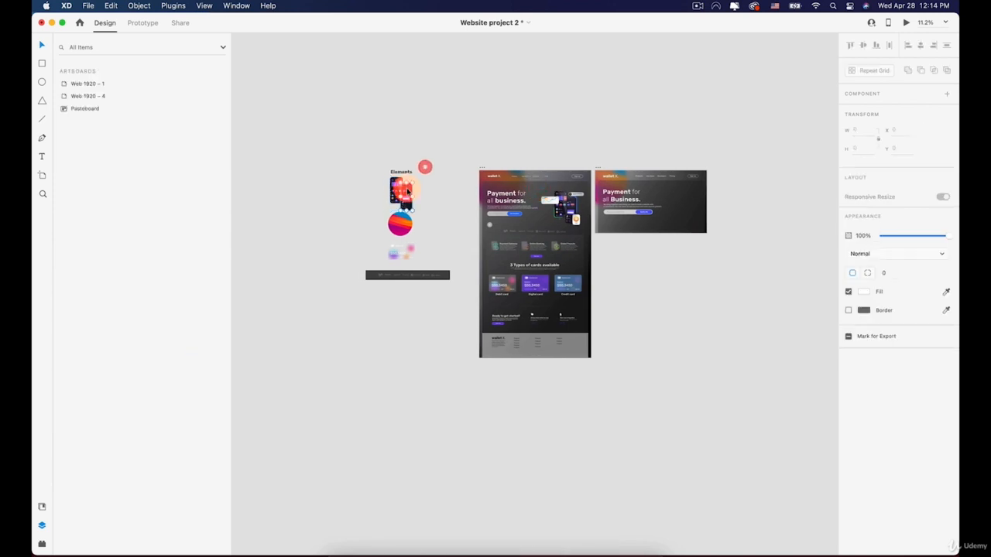
left_click(395, 196, "shift")
key("alt")
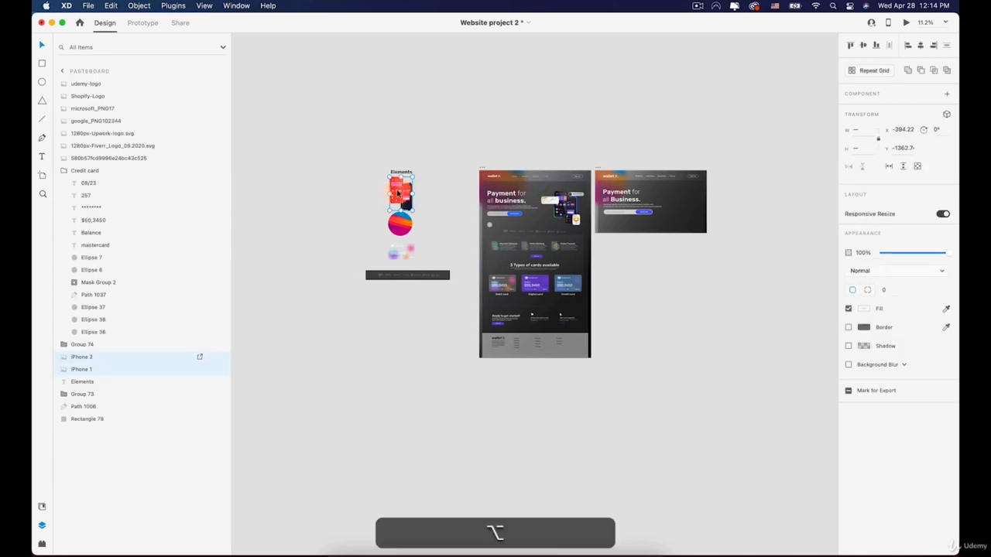
left_click_drag(400, 194, 705, 206)
scroll(705, 206, "up", 10)
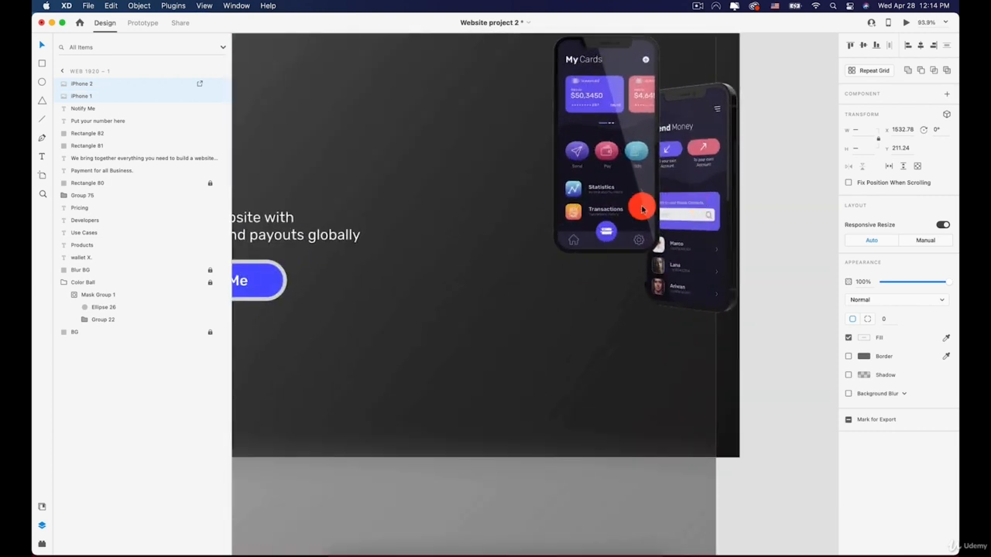
Move the duplicated iPhone mockups together to about X 1344, Y 317, beside the headline block
left_click_drag(625, 191, 547, 217)
scroll(542, 195, "down", 5)
scroll(544, 202, "up", 2)
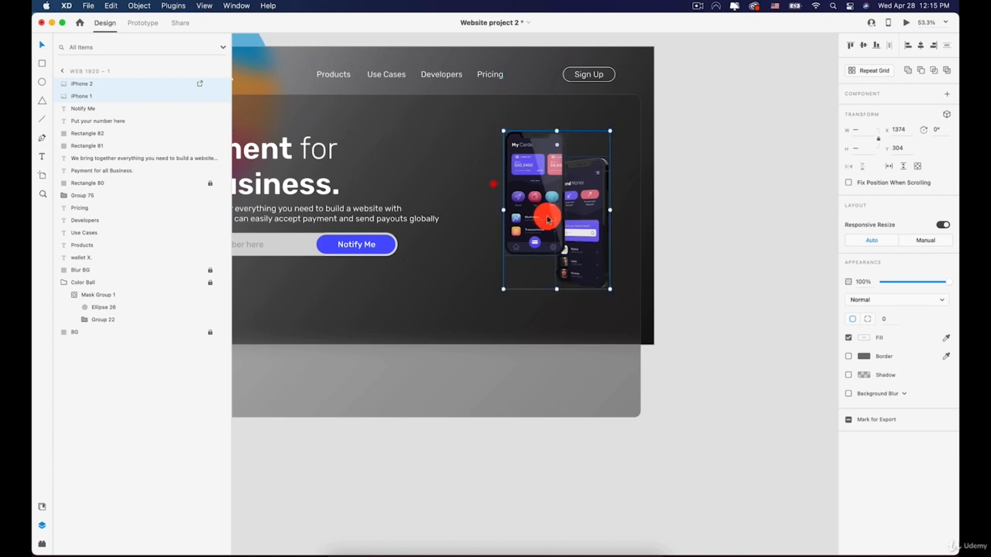
left_click_drag(465, 198, 745, 199)
left_click_drag(580, 200, 659, 201)
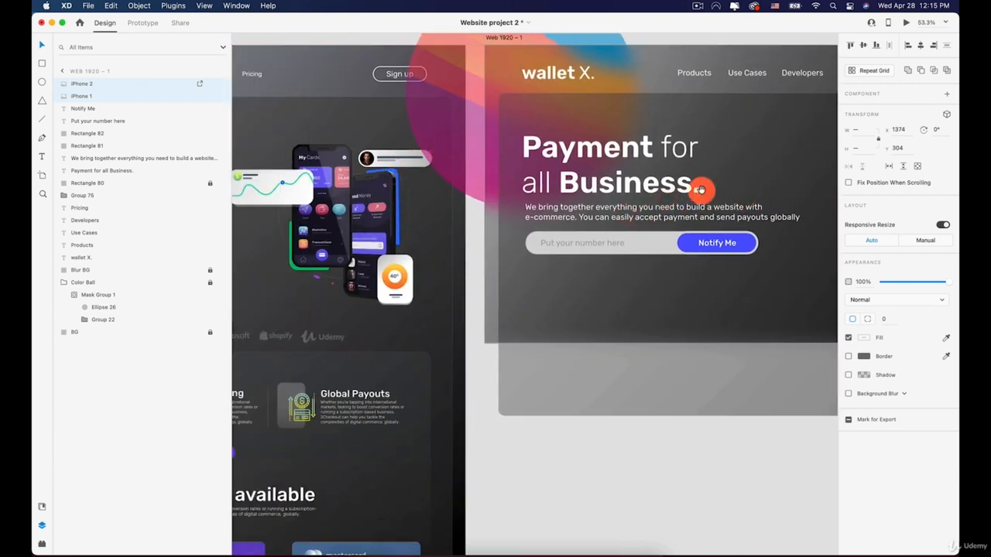
left_click_drag(749, 192, 499, 195)
left_click_drag(615, 199, 602, 226)
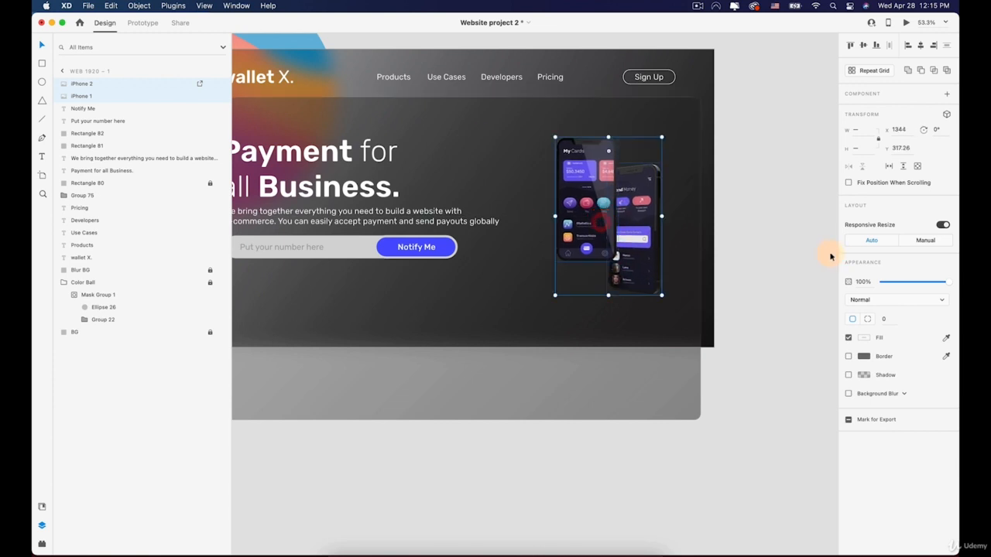
left_click(778, 249)
scroll(562, 249, "down", 5)
key("space")
left_click_drag(458, 229, 517, 223)
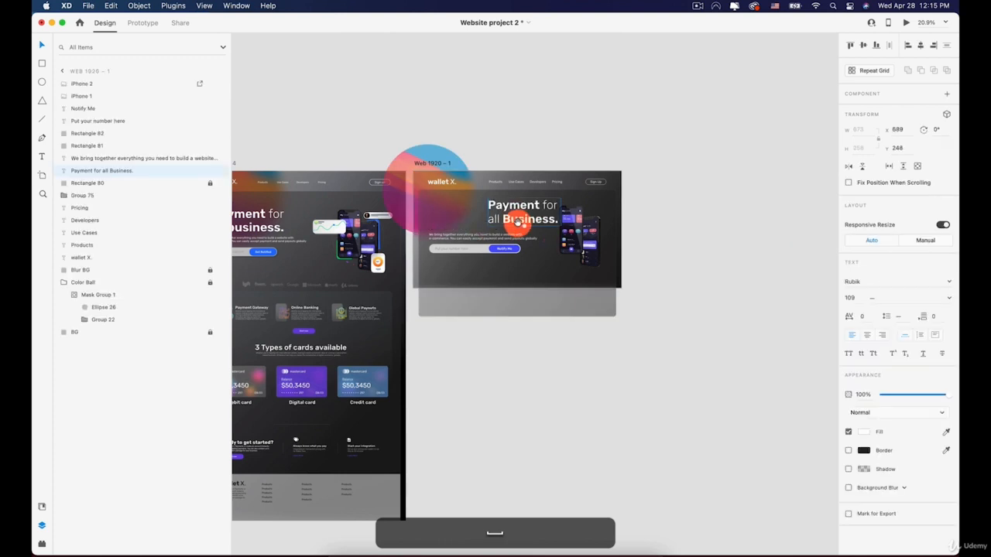
key("super+z")
Reduce the paragraph's font size to 29 and shift the paragraph to X 133, in line with the headline
scroll(553, 239, "up", 4)
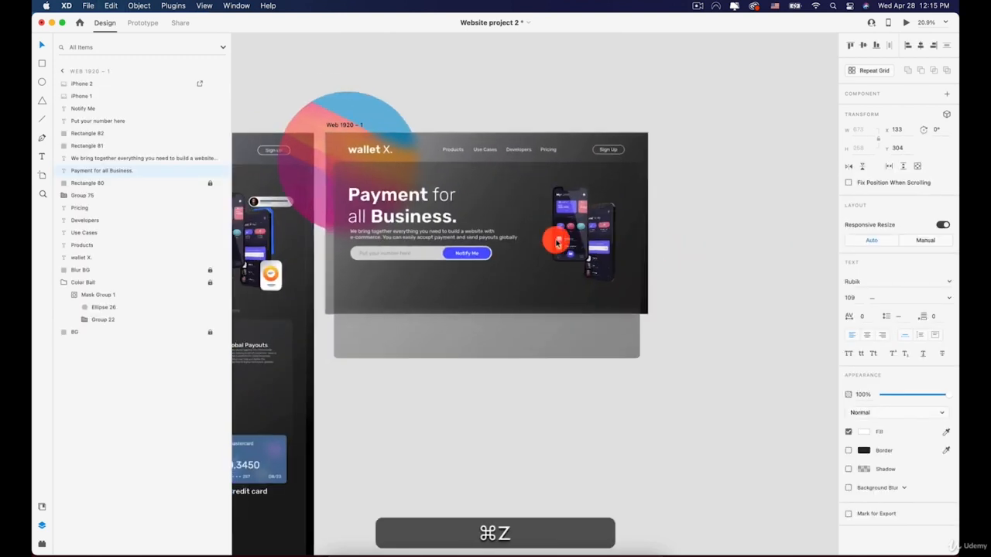
key("space")
scroll(499, 215, "up", 4)
left_click(556, 241)
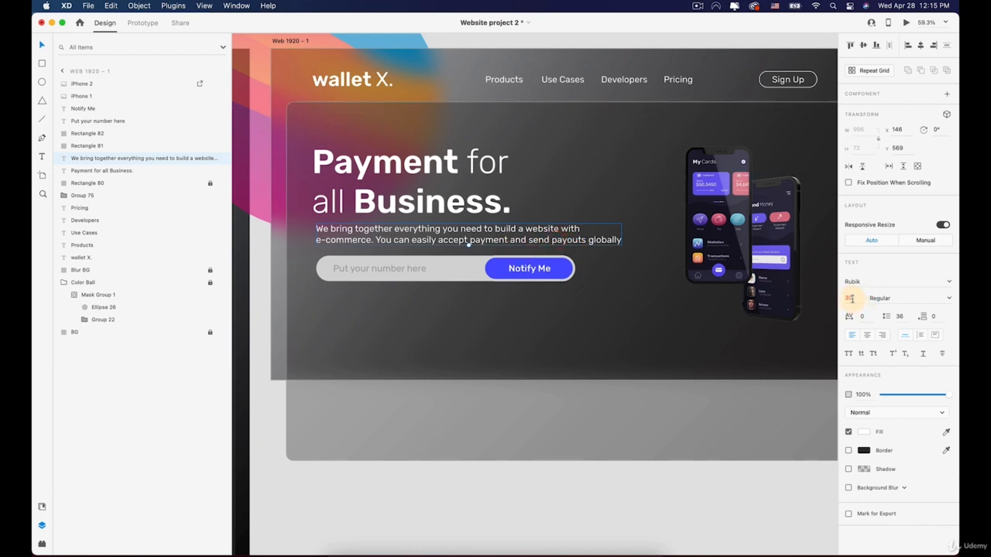
key("Down")
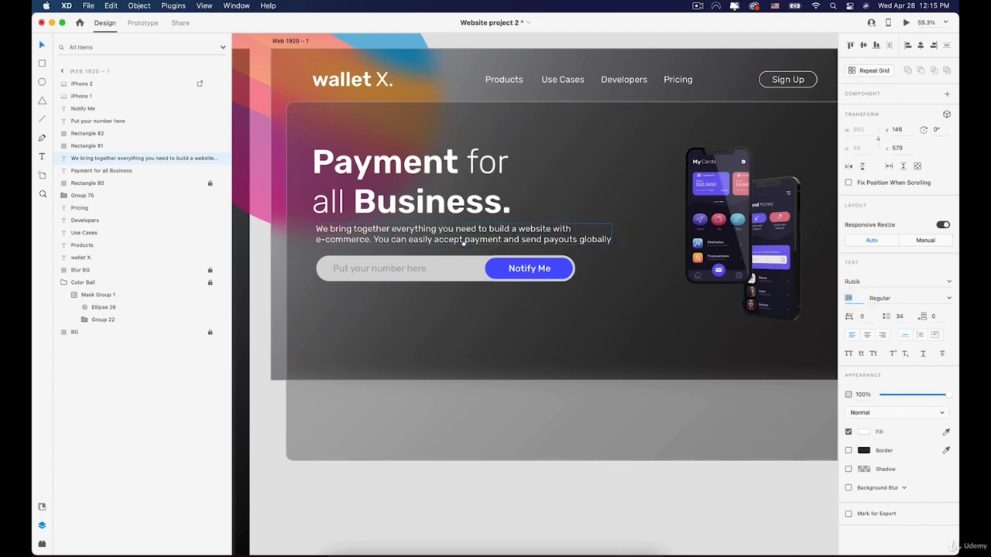
left_click(363, 239)
left_click_drag(364, 239, 360, 239)
Move the number field, its placeholder text, the blue button and the Notify Me text together to X 133
key("space")
left_click_drag(517, 217, 482, 224)
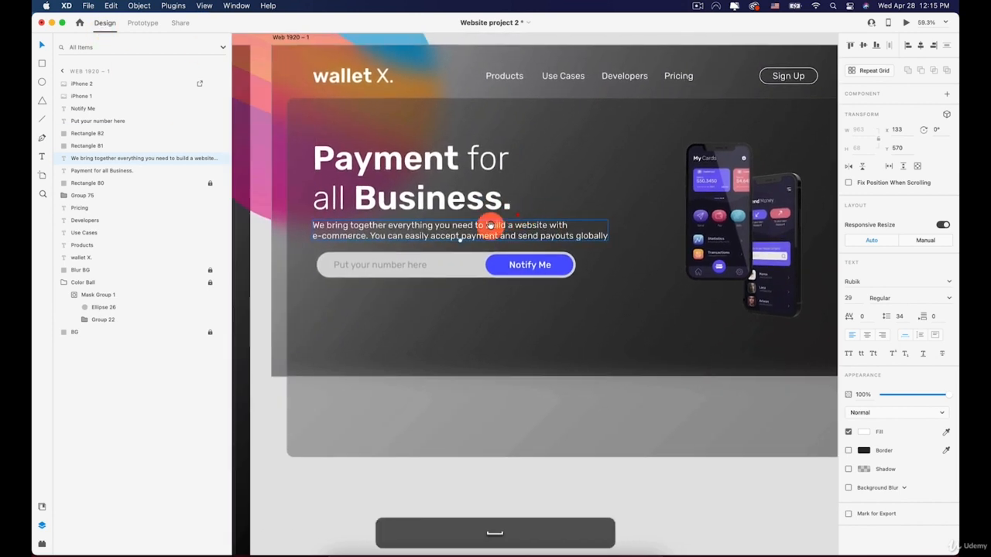
left_click(389, 265)
left_click(440, 267, "shift")
left_click(517, 265, "shift")
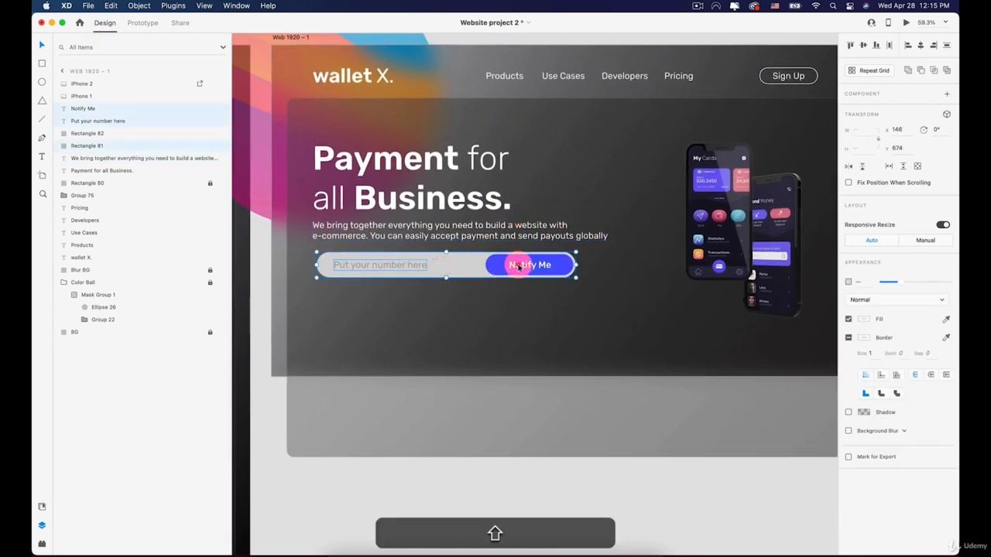
left_click(498, 266, "shift")
left_click_drag(526, 265, 519, 269)
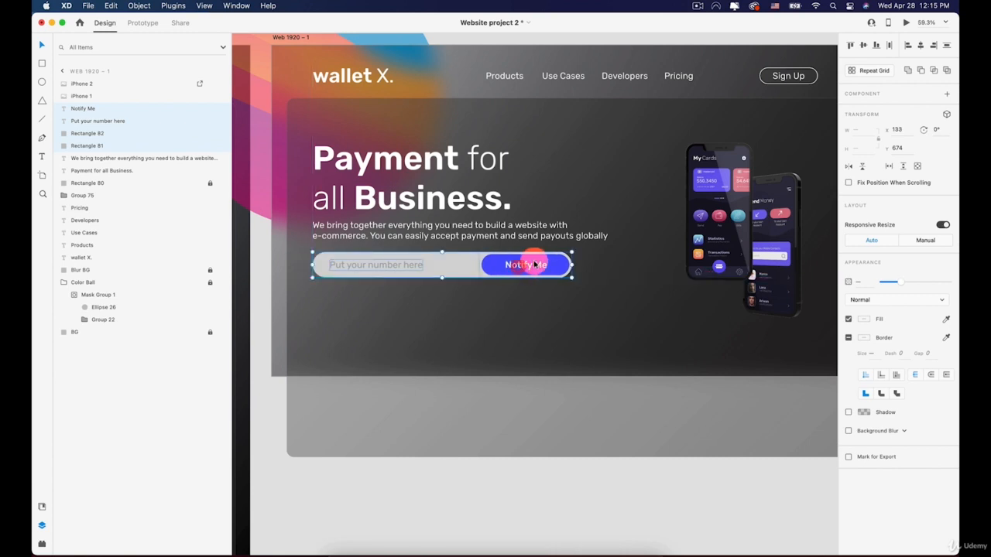
Group the number field, placeholder text, blue button and Notify Me text, keeping the group at X 133, Y 674
right_click(520, 264)
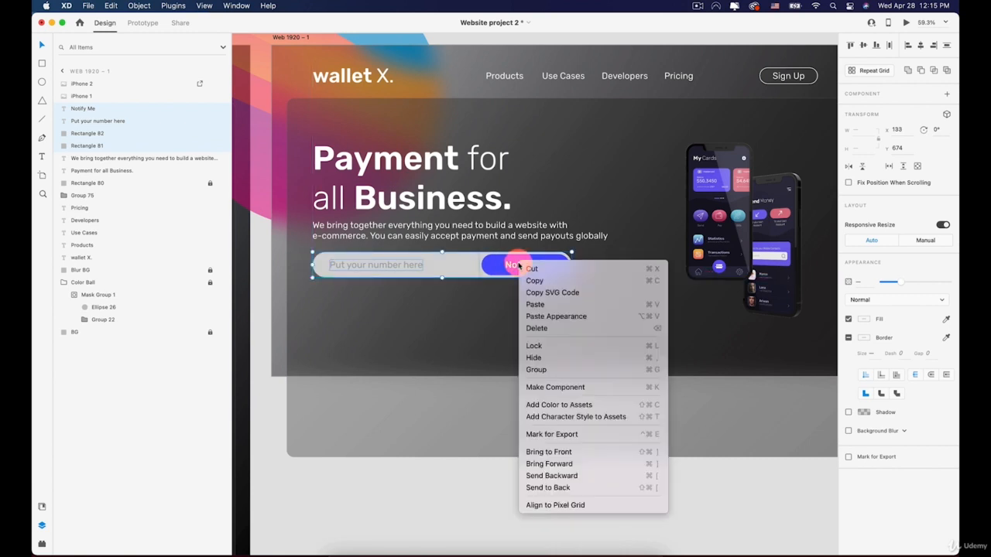
left_click(549, 370)
left_click_drag(498, 265, 517, 283)
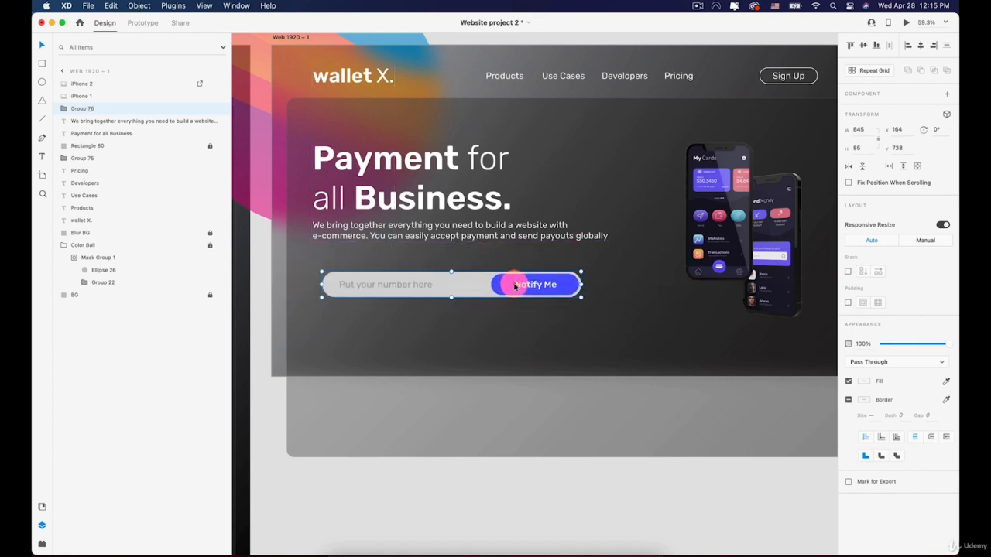
key("super+z")
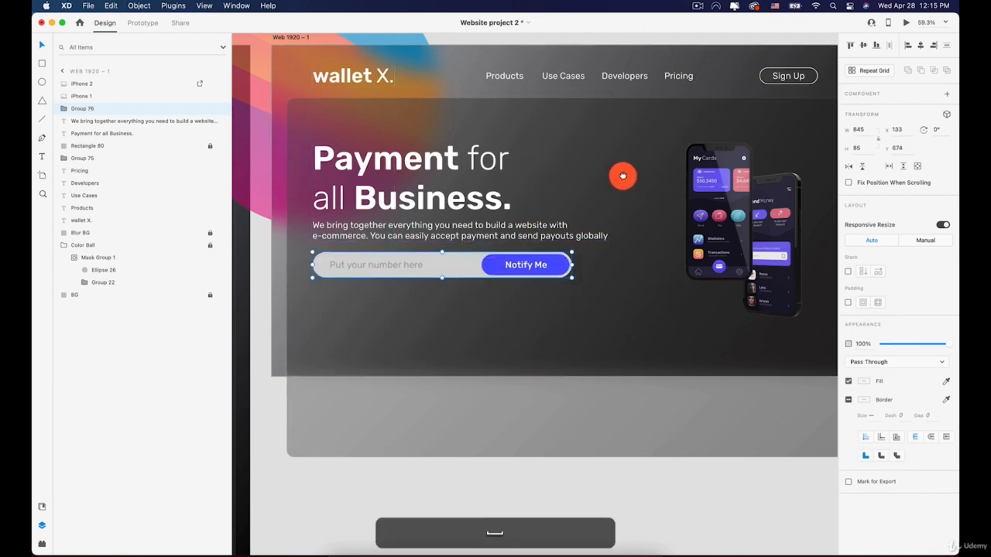
Raise the rear iPhone to about X 1521, Y 351, and reposition both phones together at about X 1342, Y 339
scroll(491, 181, "up", 2)
scroll(636, 245, "up", 2)
left_click_drag(636, 244, 639, 226)
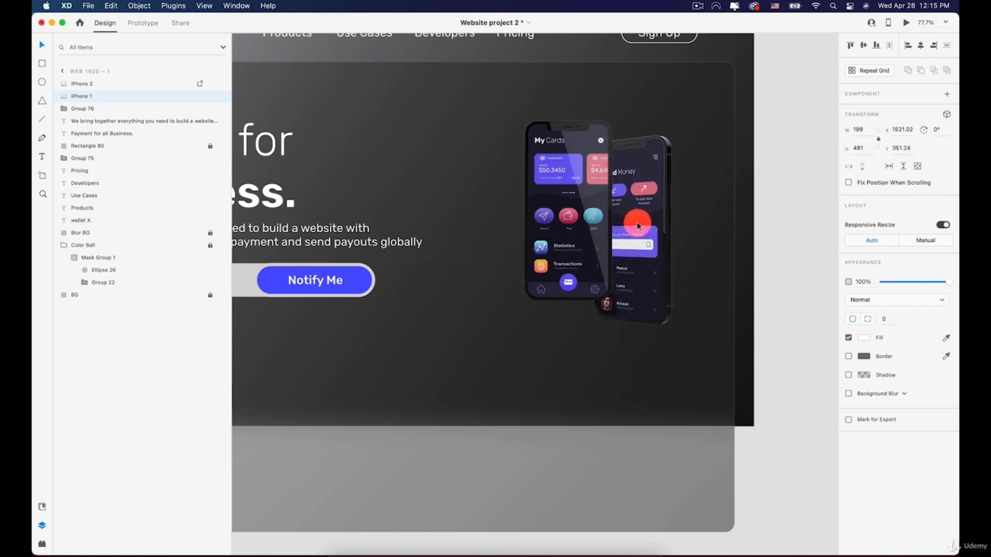
left_click(585, 242)
left_click_drag(580, 238, 580, 232)
left_click(646, 216, "shift")
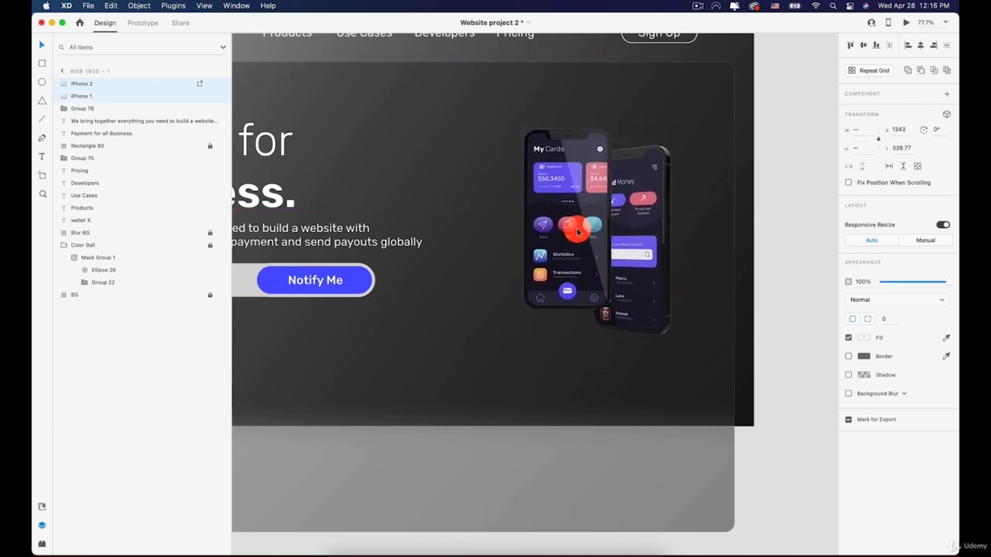
left_click(774, 234)
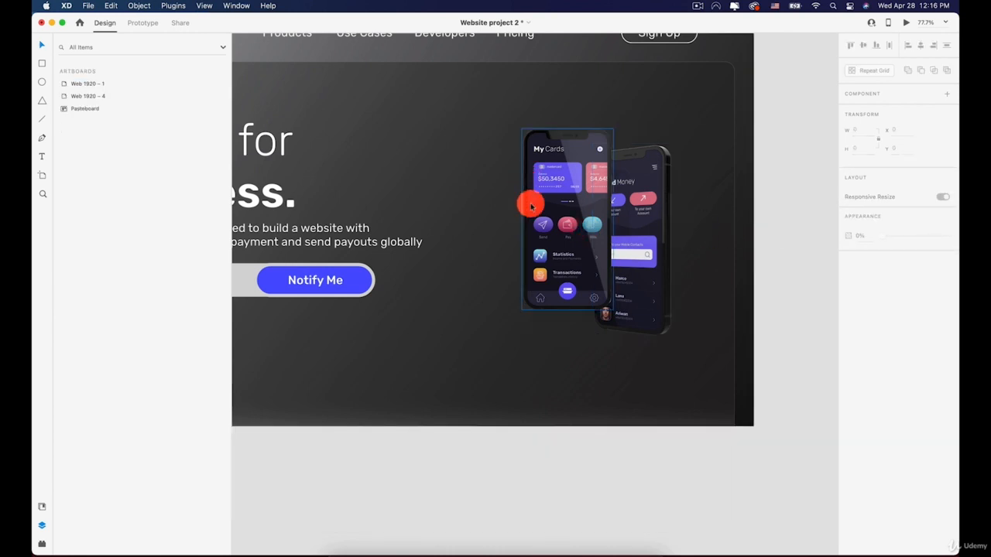
Draw a 600 by 600 circle between the text and the phones at about X 851, Y 270, and remove its fill
left_click(42, 82)
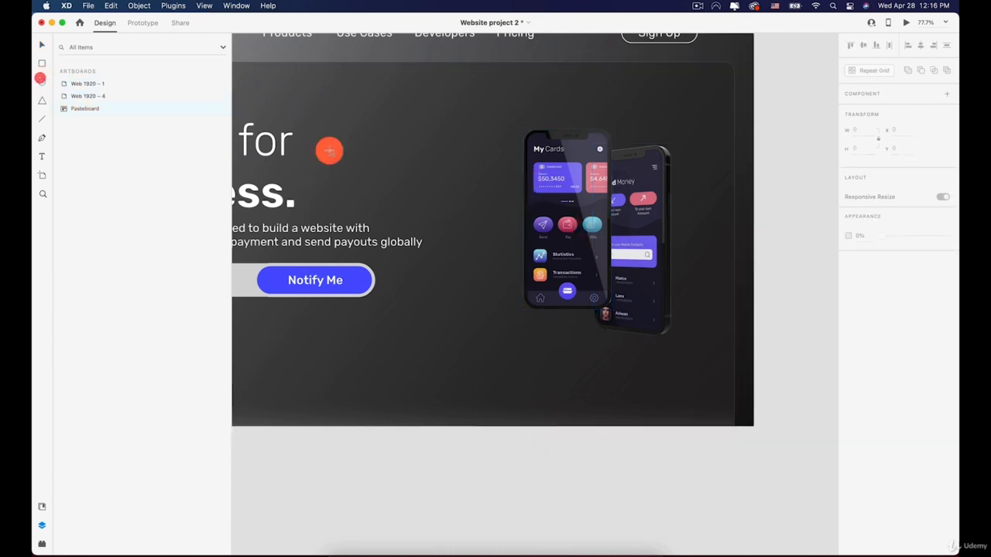
left_click_drag(441, 221, 565, 340)
left_click(848, 319)
left_click(848, 318)
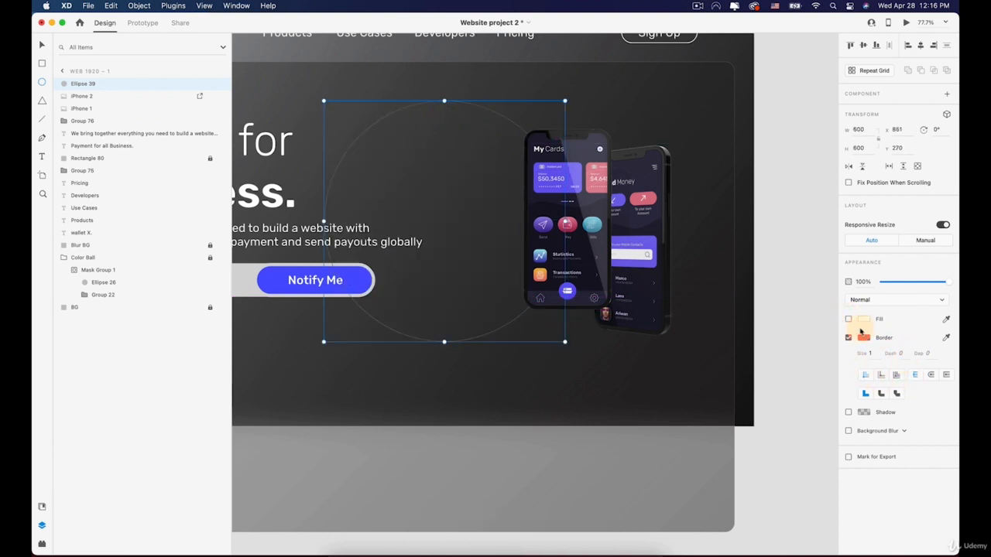
Set the circle's border colour to white (FFFFFF) and lower the circle's opacity to 20%
left_click(866, 338)
left_click_drag(792, 327, 695, 230)
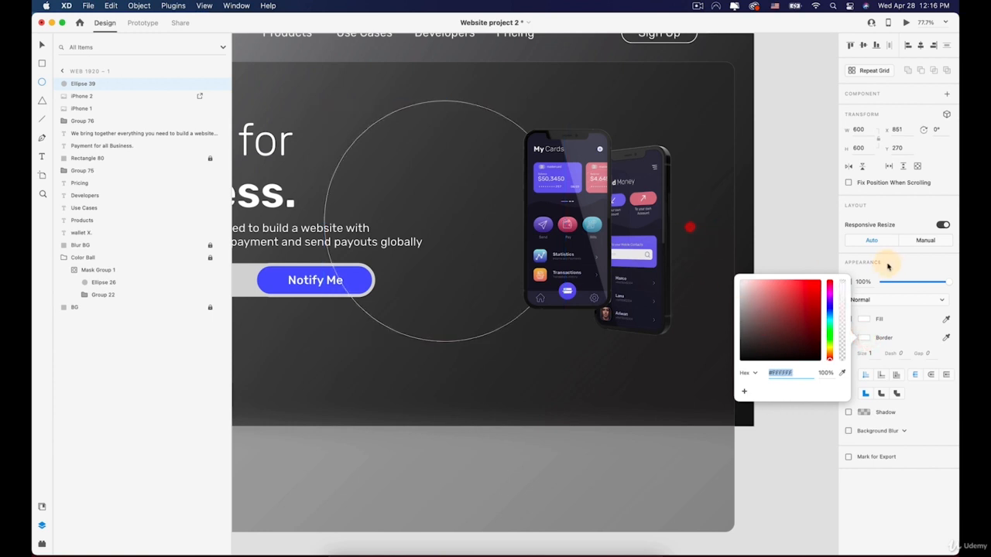
left_click(922, 282)
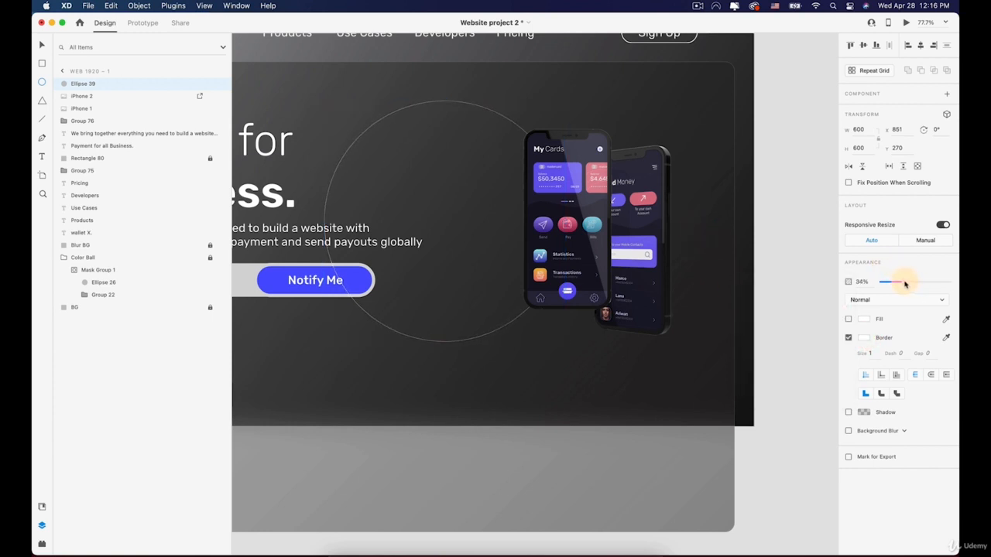
left_click_drag(895, 283, 891, 282)
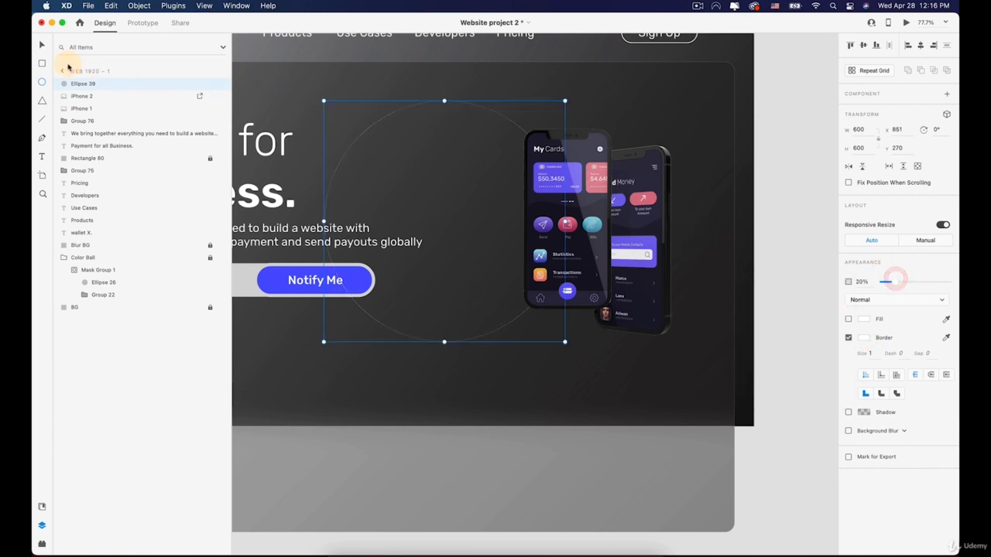
Place the circle around both phones, shrinking it to 514 by 514 at about X 1271, Y 336
left_click(42, 43)
left_click(359, 152)
key("shift")
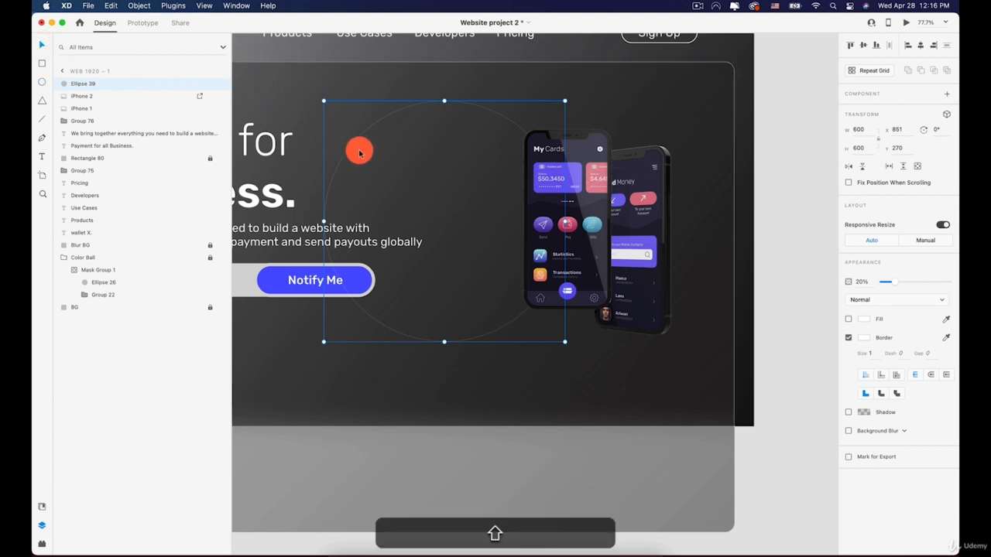
left_click_drag(361, 132, 517, 143)
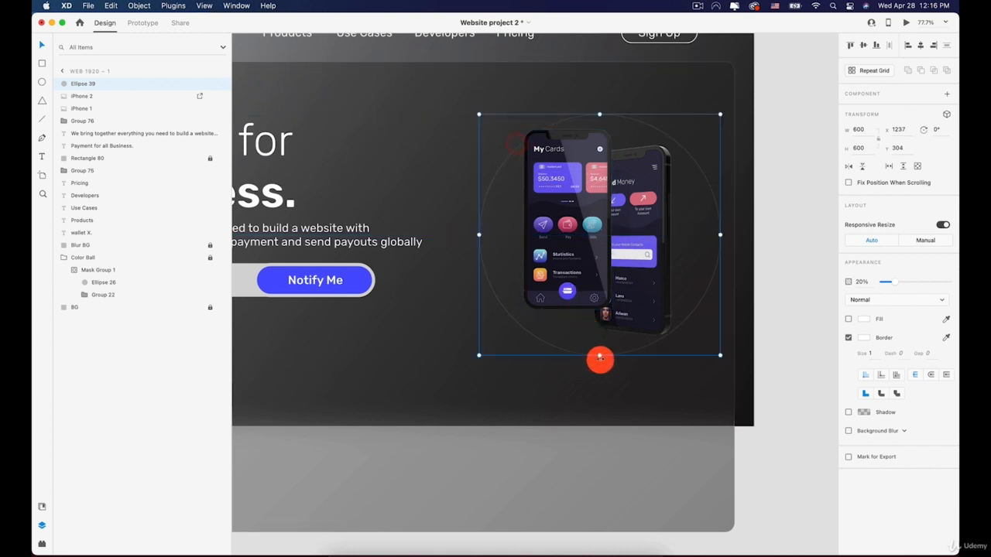
left_click_drag(598, 356, 599, 321)
key("shift+Down")
key("shift+Down")
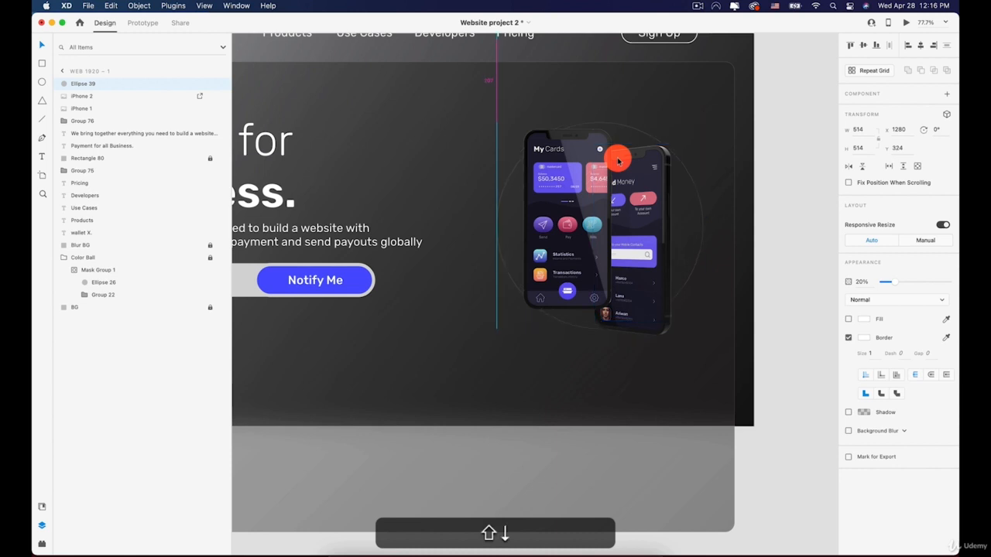
key("Left")
key("Left")
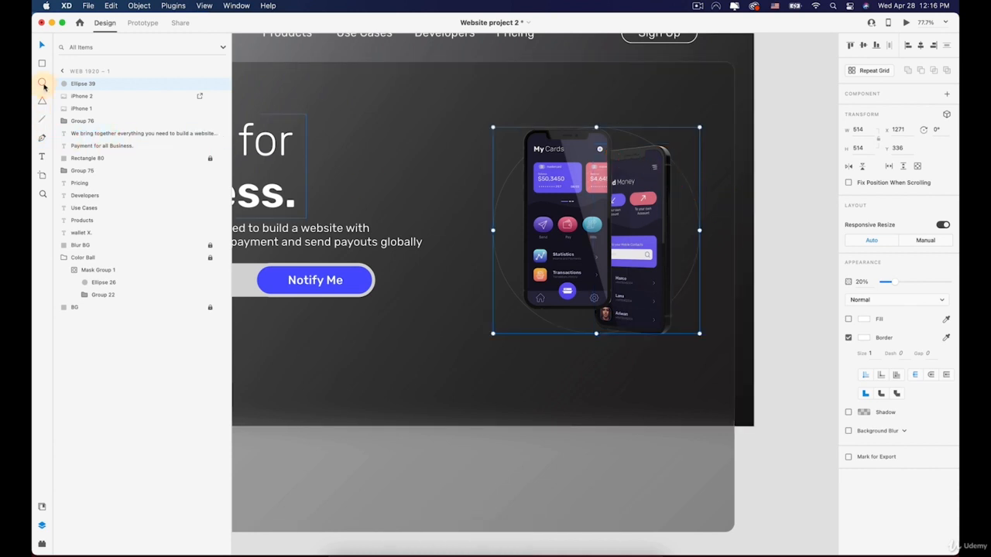
Draw a rectangle about 177 by 252 beside the front phone's lower-left edge and order it behind both iPhone layers
left_click(42, 63)
left_click_drag(512, 221, 581, 322)
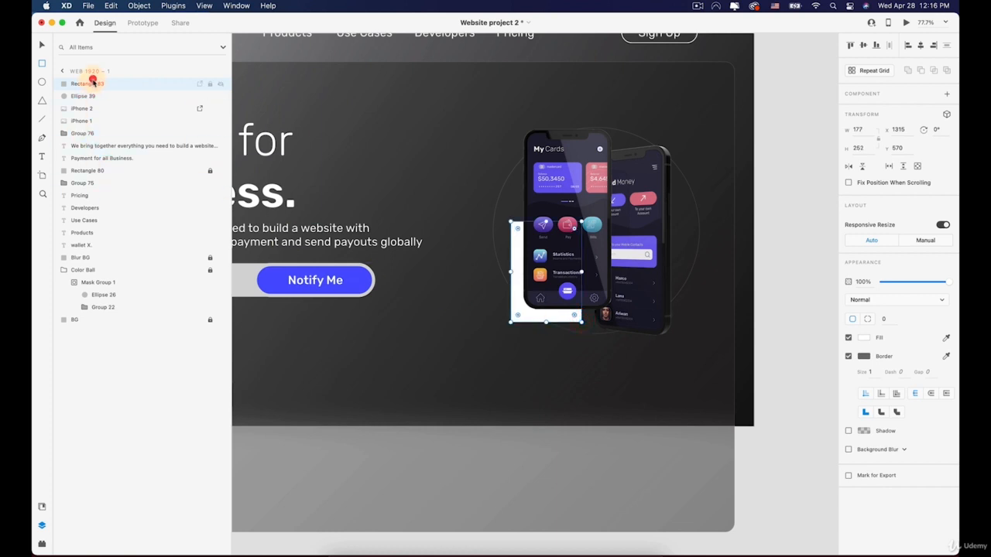
key("v")
scroll(594, 253, "up", 1)
left_click_drag(514, 317, 465, 313)
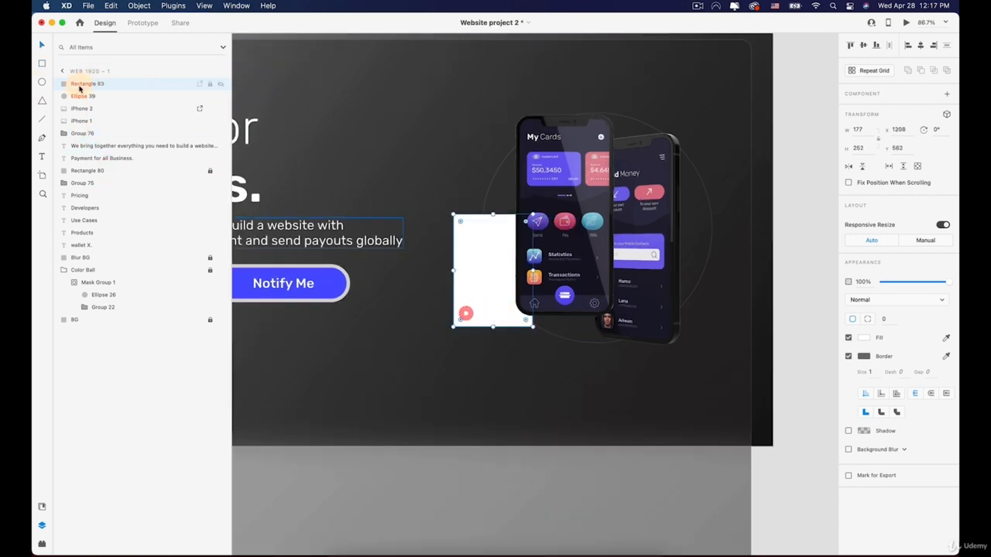
left_click_drag(89, 87, 85, 129)
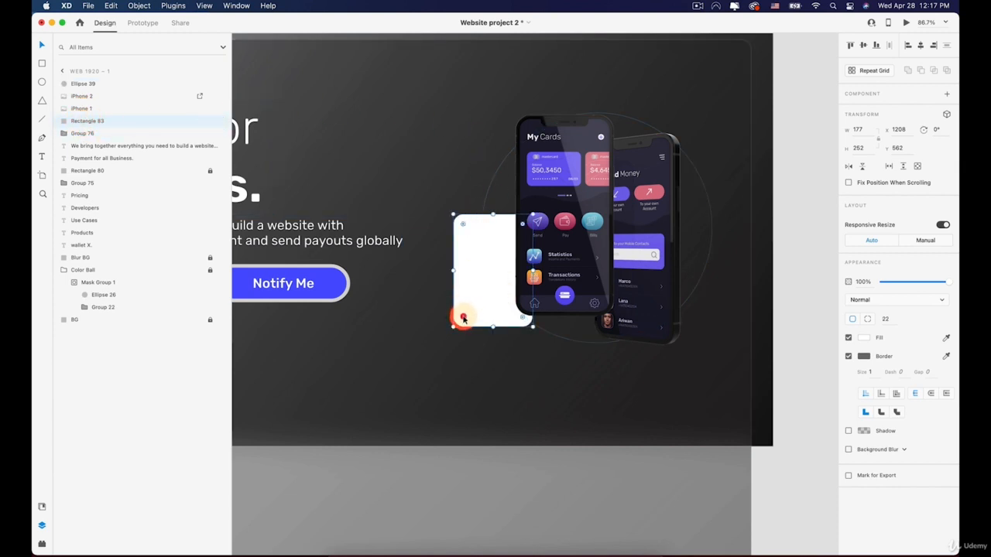
Undo the rectangle's uniform corner rounding and tuck it behind the front phone's lower-left corner at about X 1328, Y 565
key("super+z")
scroll(465, 313, "up", 3)
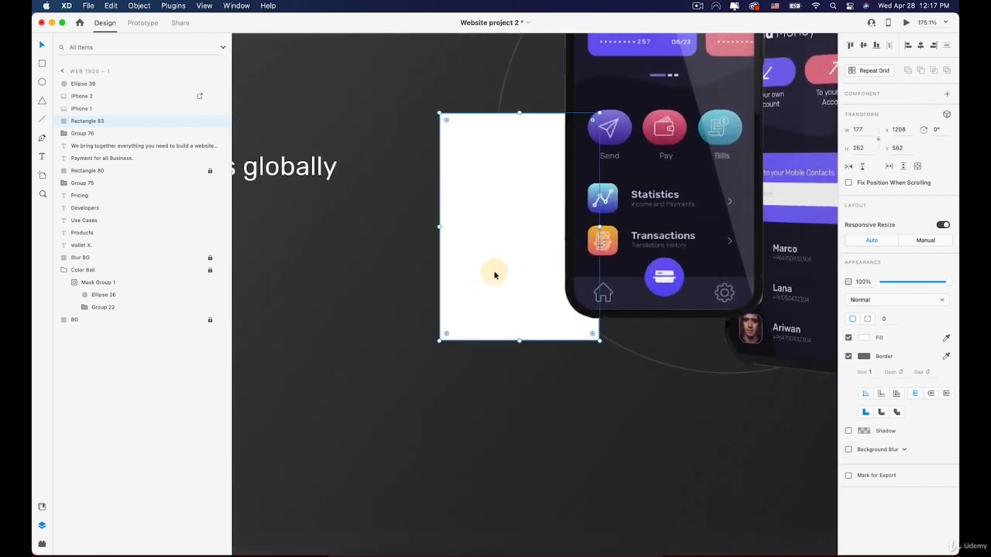
left_click_drag(484, 303, 582, 312)
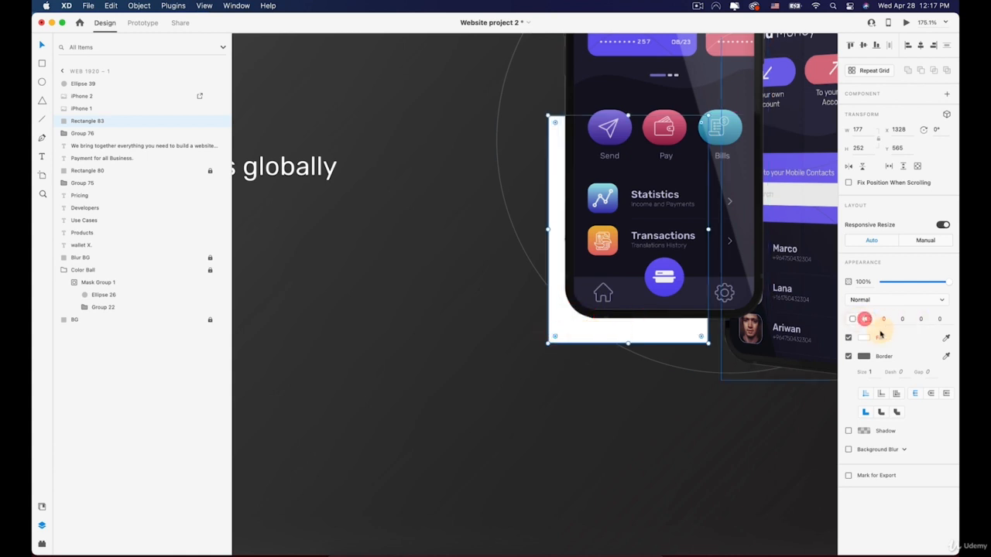
Give the rectangle's top-right corner its own radius of 17
key("Up")
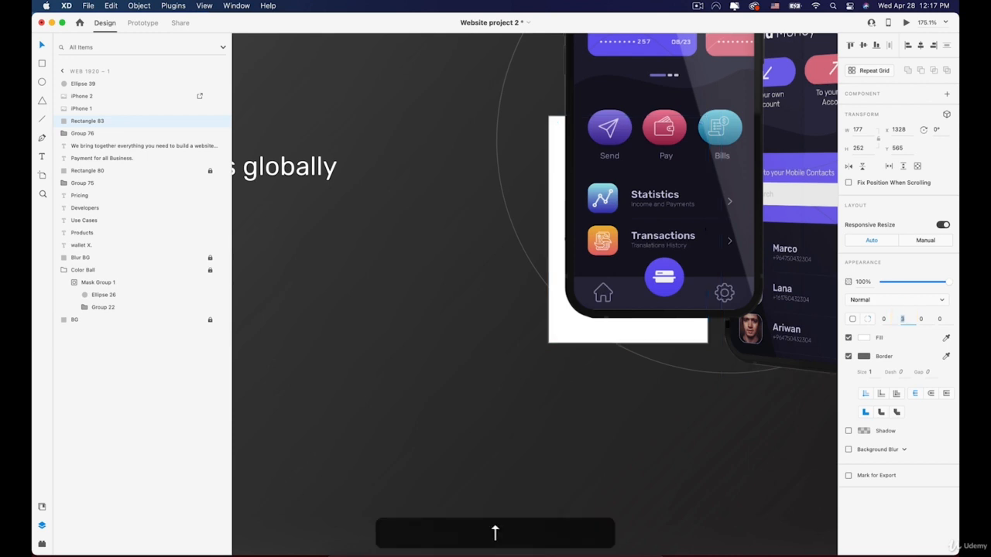
key("Up")
key("Up")
key("Up")
key("Up")
key("Up")
key("Up")
key("Up")
key("Up")
key("Up")
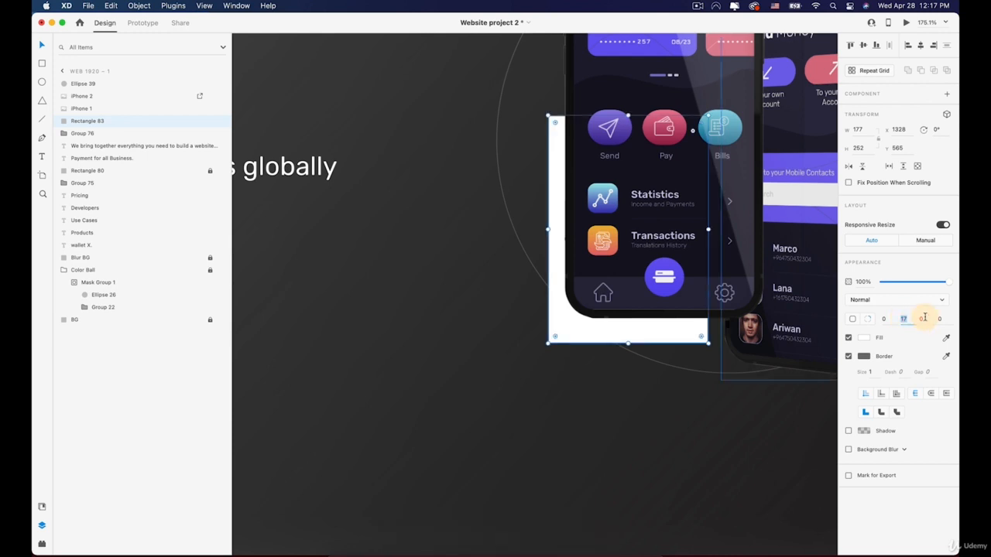
Set the rectangle's individual corner radii to 10 at the bottom right and 35 at the bottom left
key("Up")
key("Up")
key("Up")
key("Up")
key("Up")
key("Up")
key("Up")
key("Up")
key("Up")
key("Up")
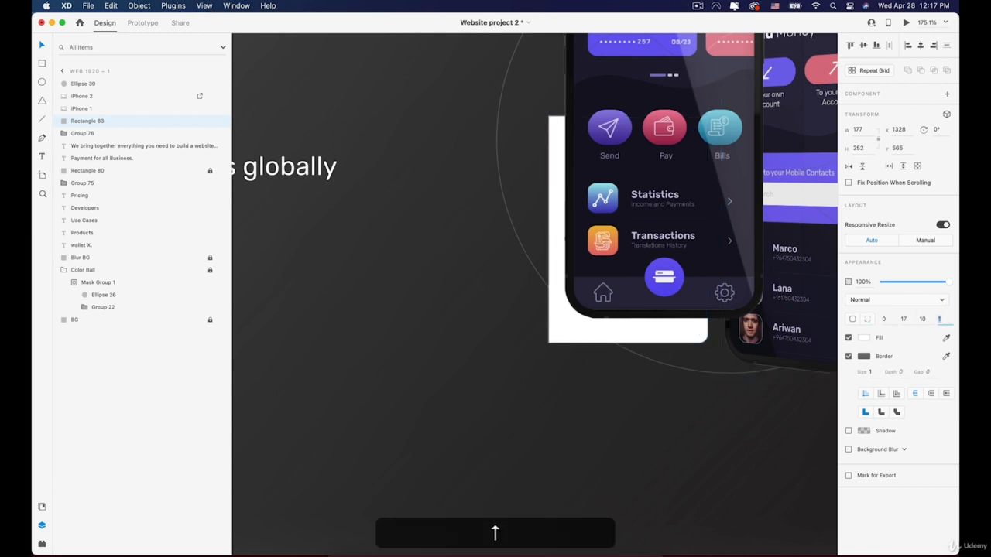
key("Up")
key("Up")
key("Up")
key("Up")
key("Up")
key("Up")
key("Up")
key("Up")
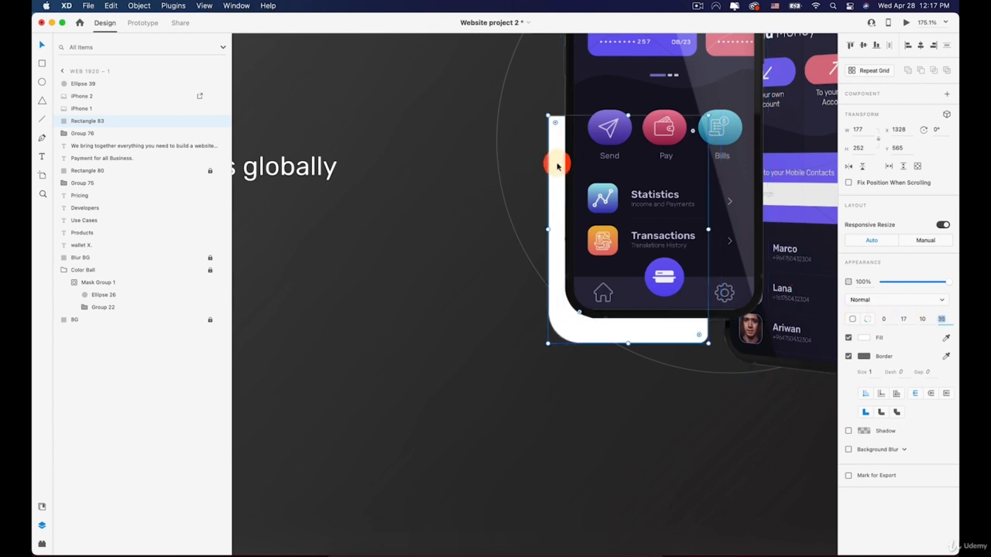
Move the rectangle to about X 1329, Y 557, and set its top-left corner radius to 10 and top-right to 0
left_click_drag(557, 166, 559, 150)
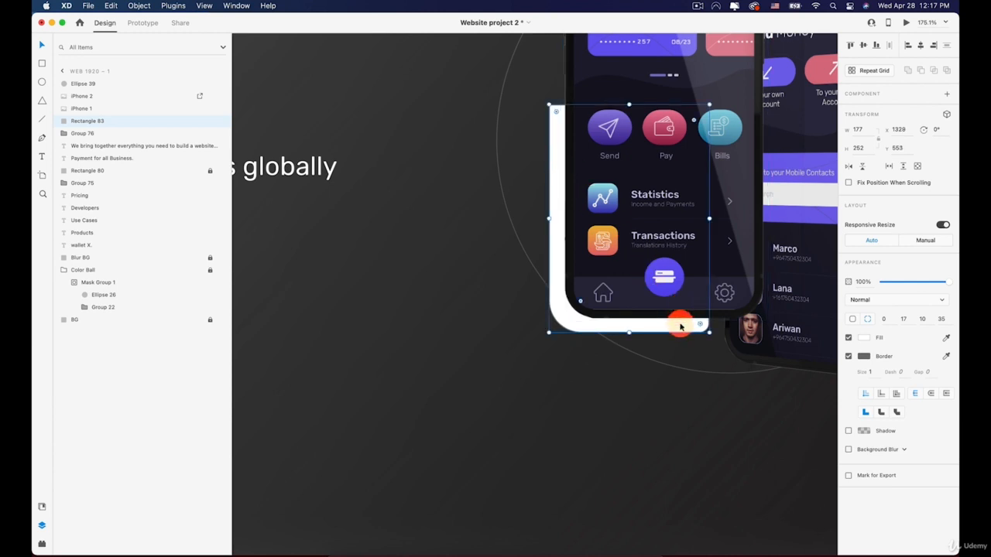
left_click_drag(681, 326, 680, 330)
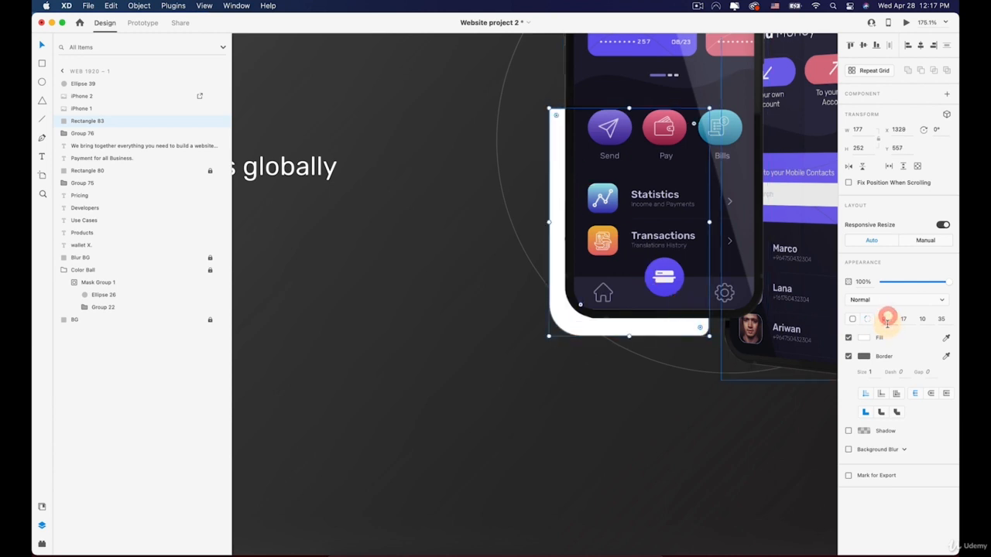
type("10")
key("Return")
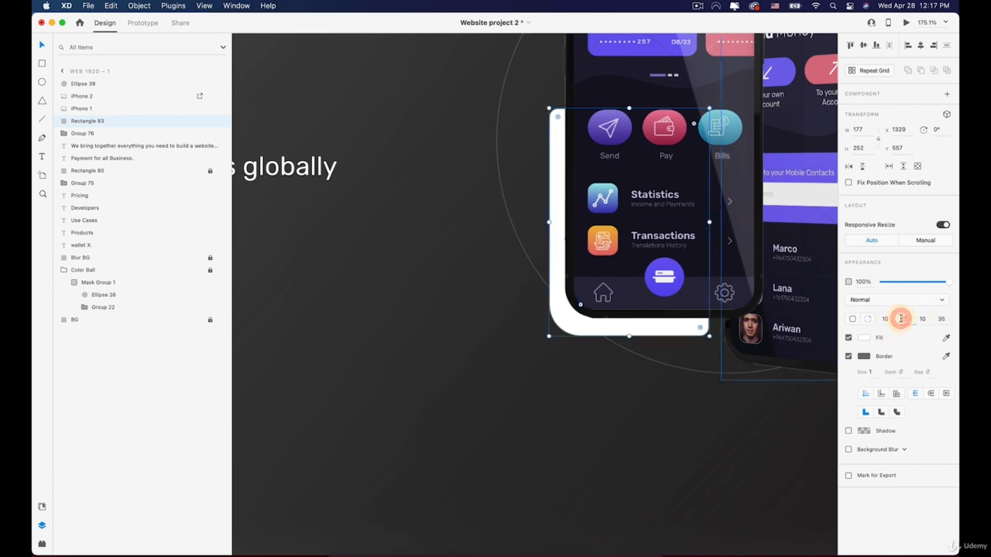
key("Return")
Fill the rectangle with the green sampled from the shape behind the phones in the finished reference design
key("space")
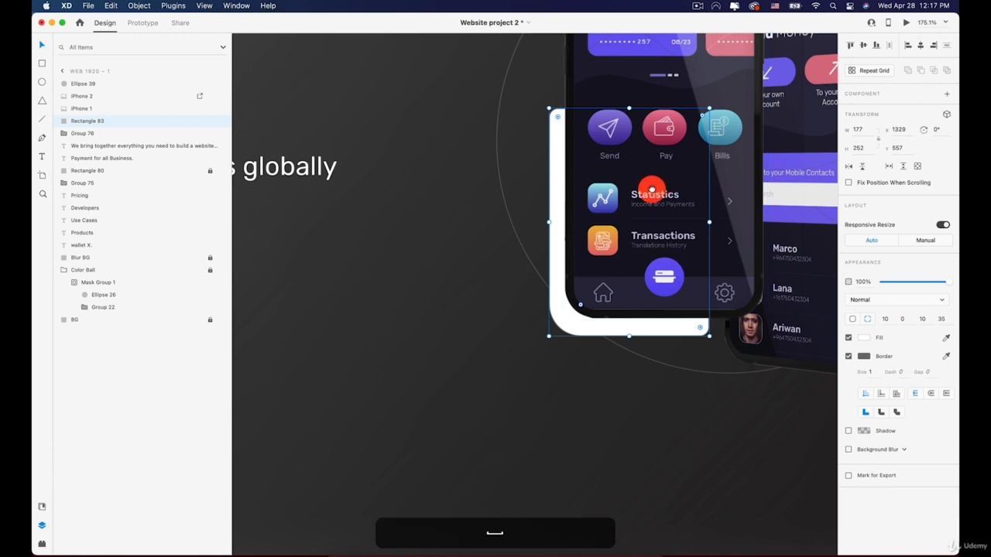
left_click_drag(648, 188, 466, 284)
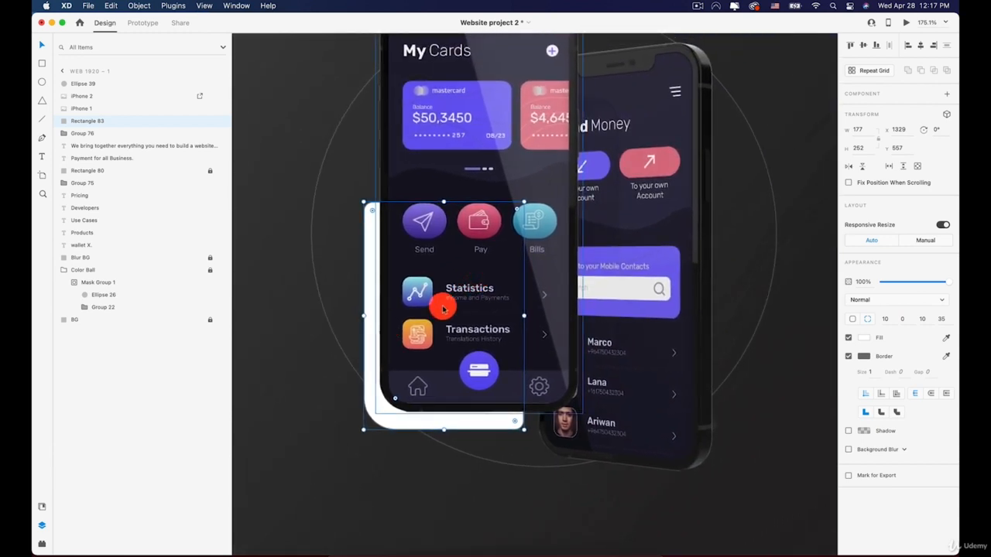
scroll(442, 310, "down", 2)
scroll(443, 310, "left", 2)
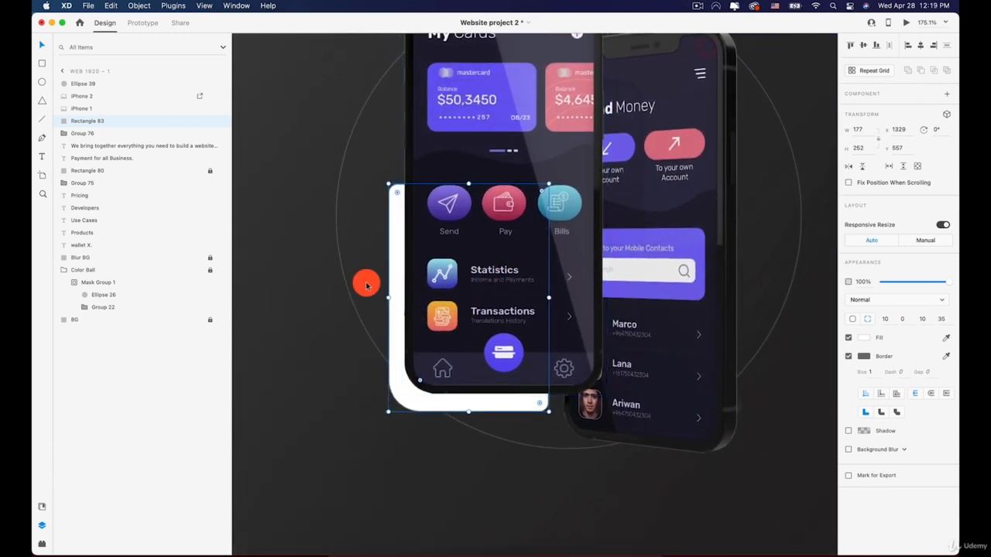
scroll(367, 281, "down", 5)
scroll(624, 168, "down", 5)
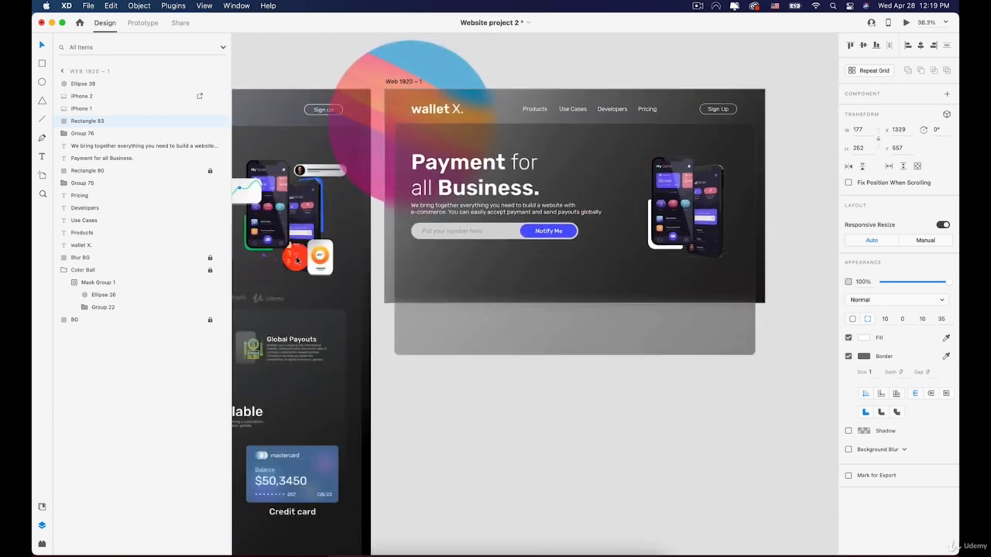
left_click(648, 235)
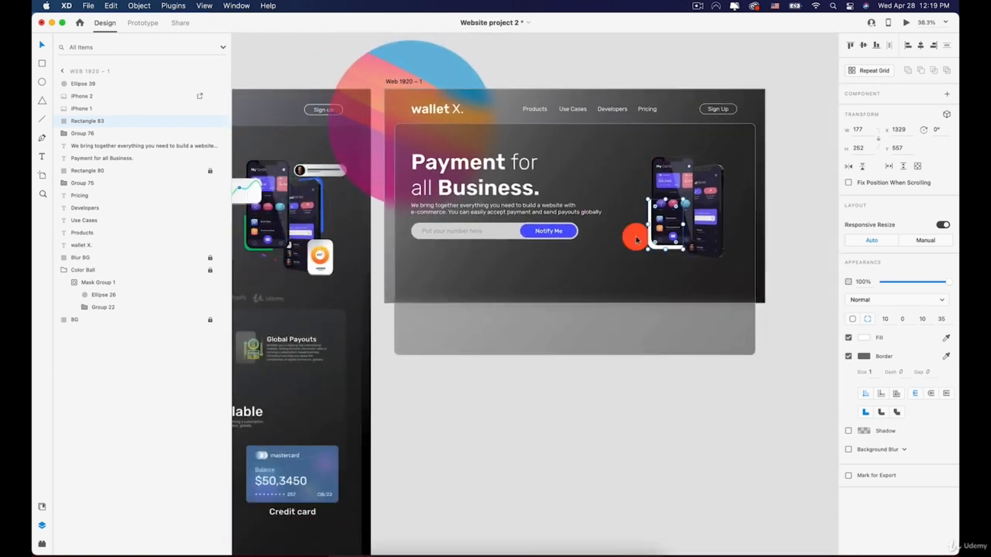
left_click(946, 356)
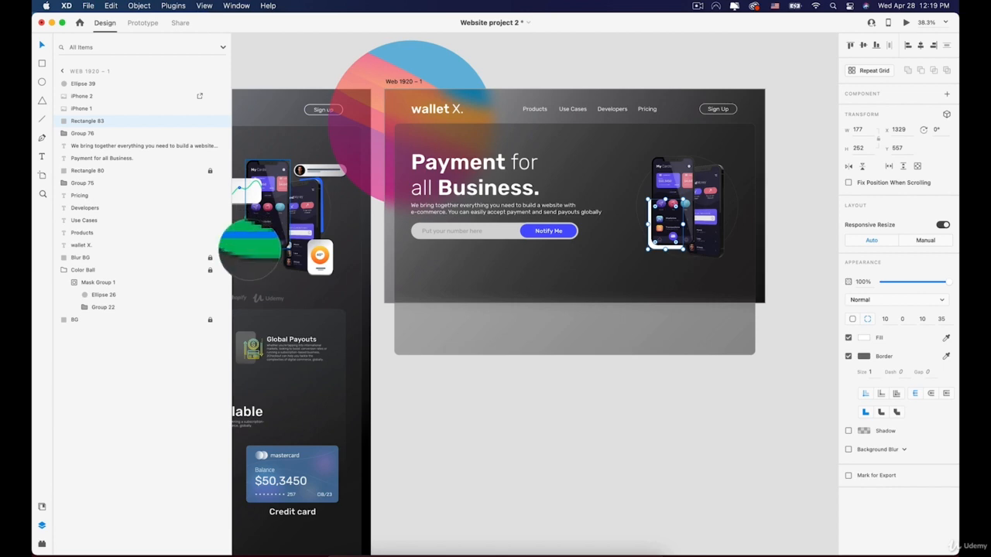
left_click(250, 252)
scroll(671, 253, "up", 1)
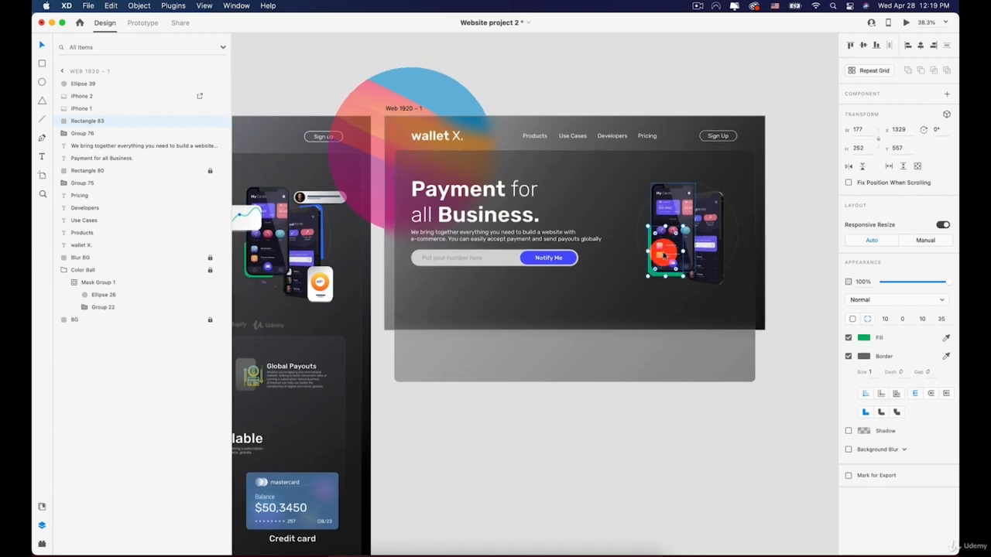
Shorten the green rectangle from its top edge to a height of 225 and remove its border
scroll(691, 279, "up", 5)
scroll(690, 281, "up", 1)
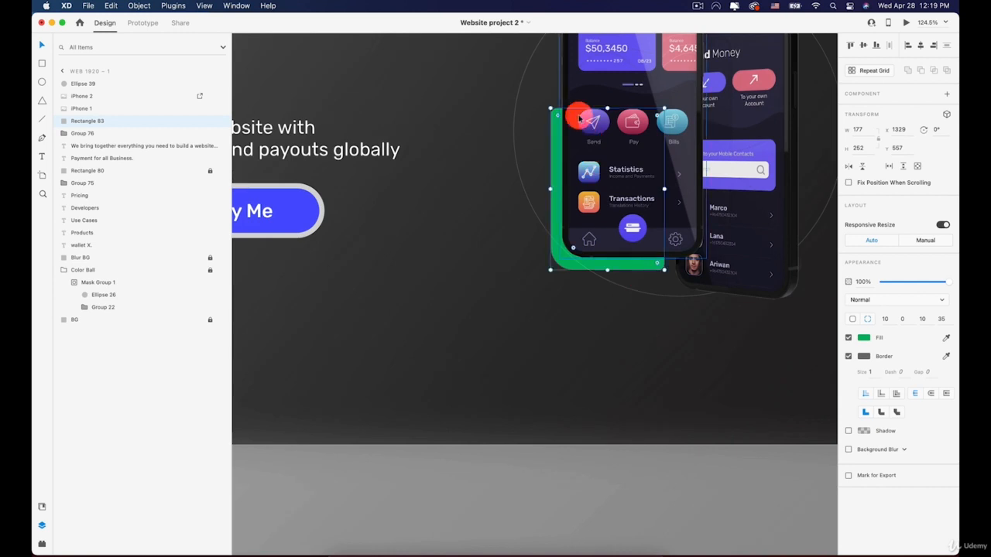
left_click_drag(608, 107, 607, 126)
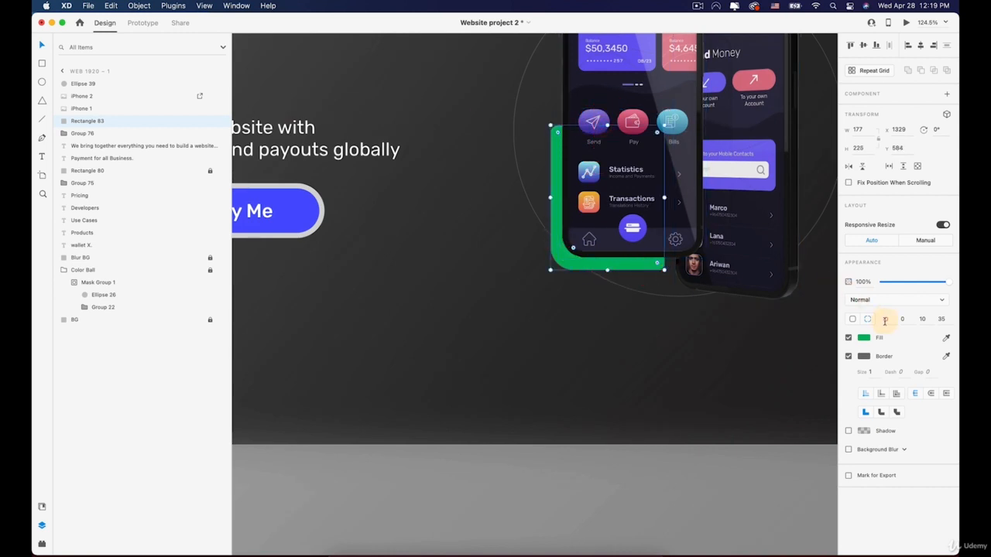
left_click(849, 357)
Duplicate the green rectangle behind the rear phone's upper-right corner at about X 1579, Y 368, with a top-right corner radius of 35
left_click_drag(746, 284, 535, 306)
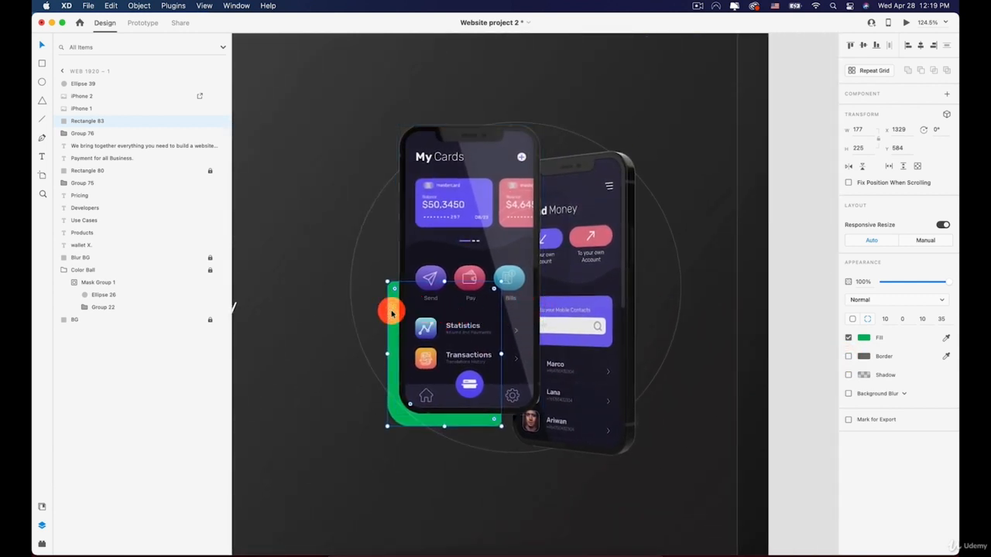
left_click_drag(393, 312, 581, 174)
left_click_drag(663, 171, 663, 162)
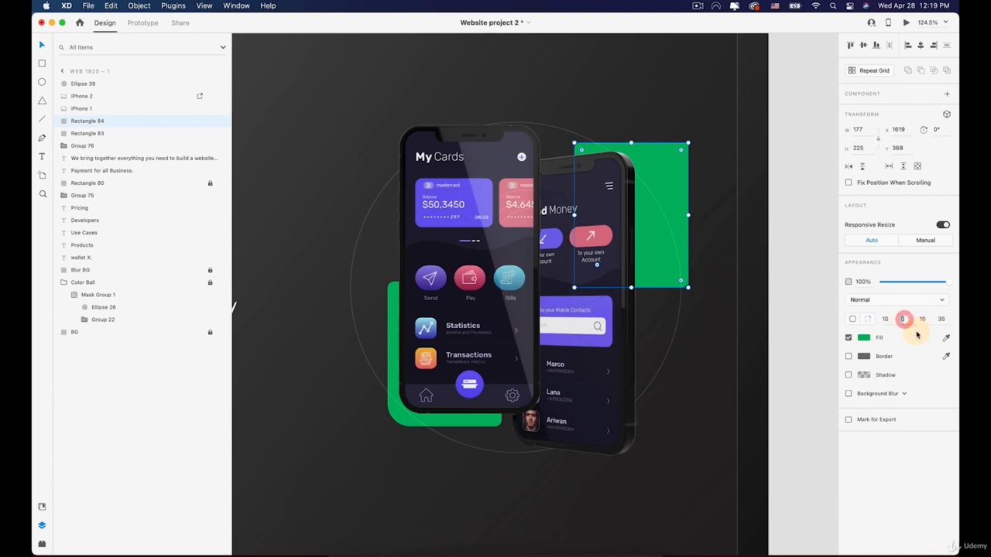
type("35")
left_click_drag(679, 186, 647, 199)
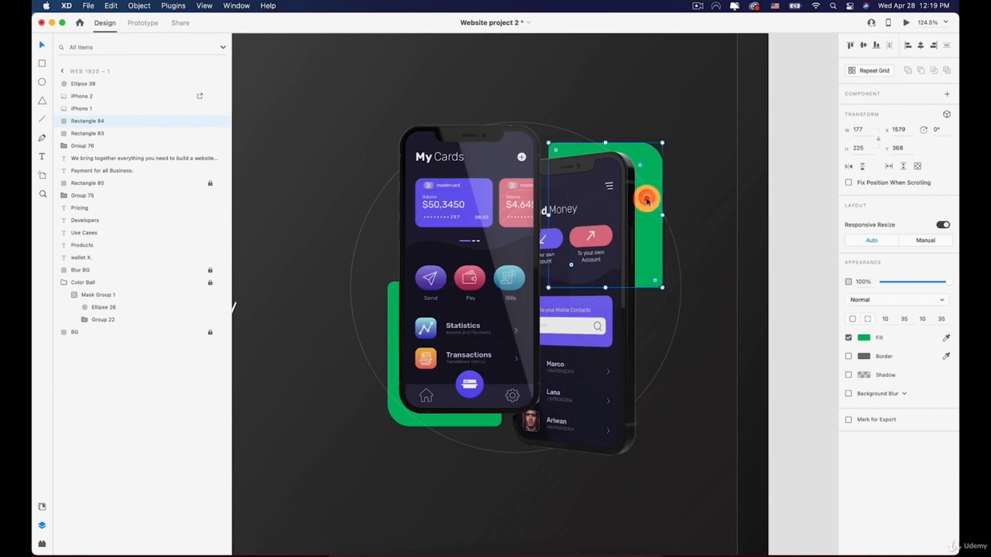
Edit the upper green shape as a path and lower its top-left corner points to slope the top edge like the phone
double_click(646, 199)
scroll(557, 147, "up", 5)
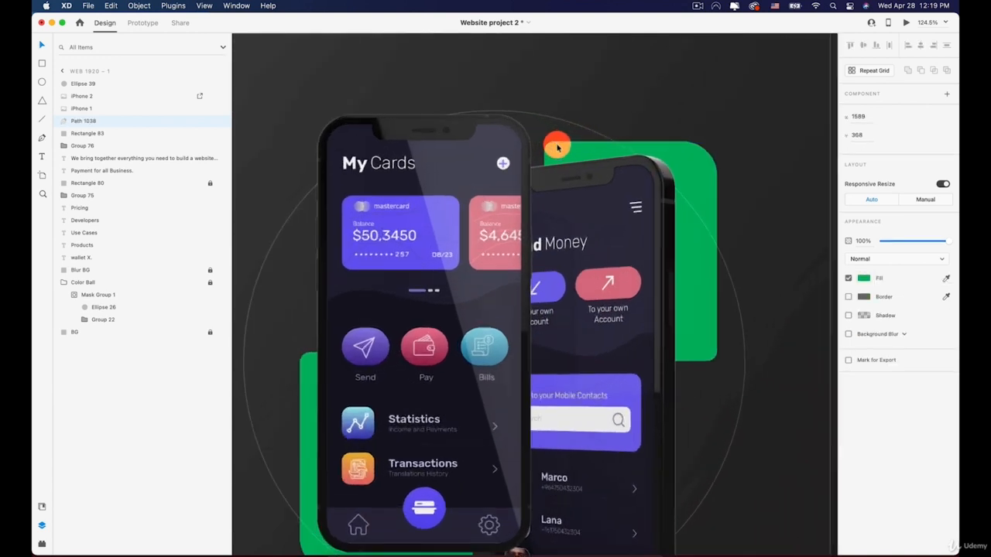
scroll(557, 147, "up", 5)
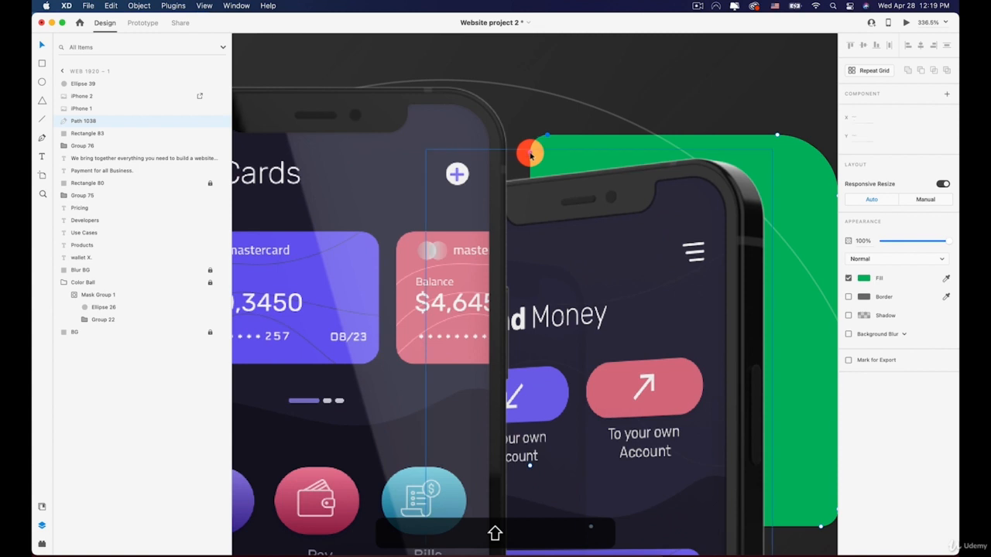
left_click_drag(530, 155, 544, 140)
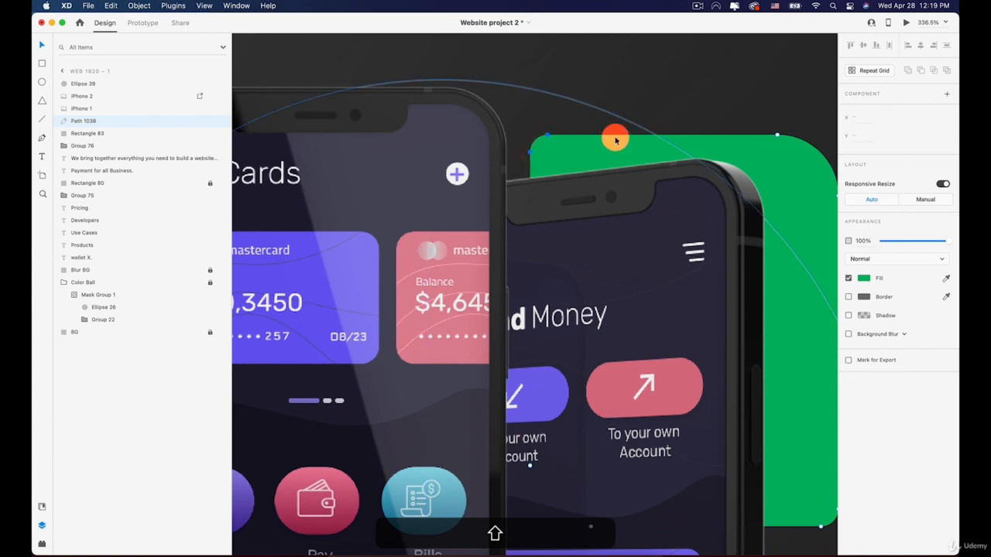
key("shift+Down")
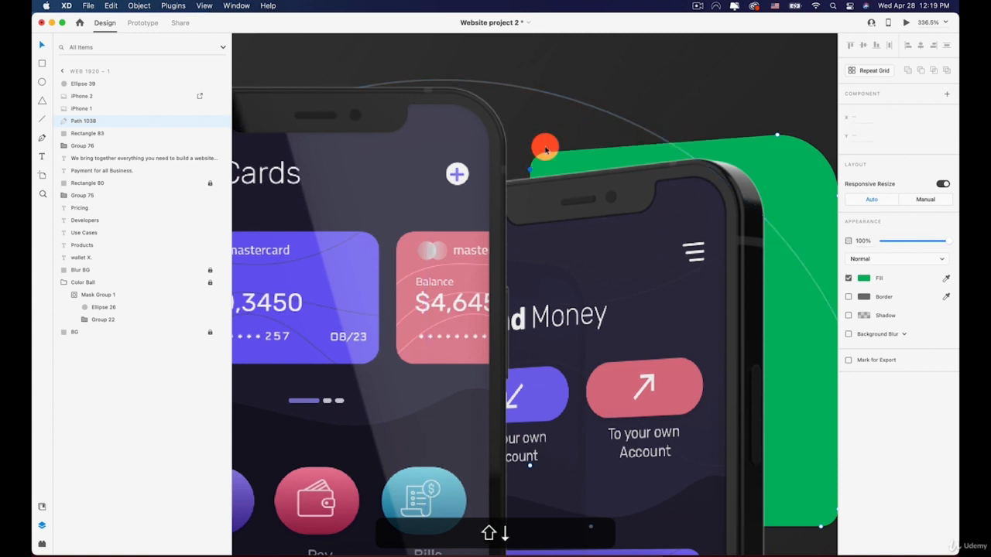
scroll(557, 163, "right", 3)
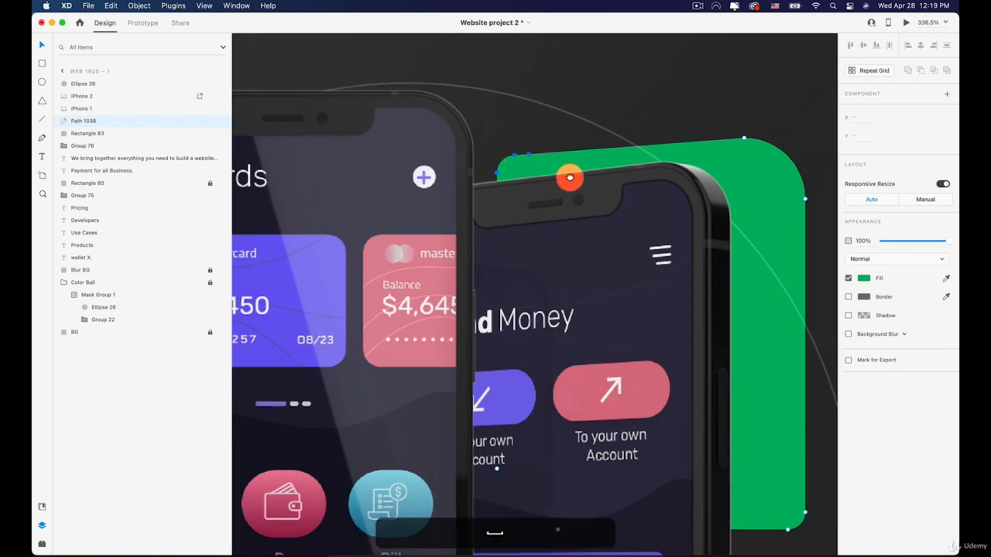
key("super+z")
Raise the two top-right corner points of the upper green shape to steepen its top edge
left_click(702, 146)
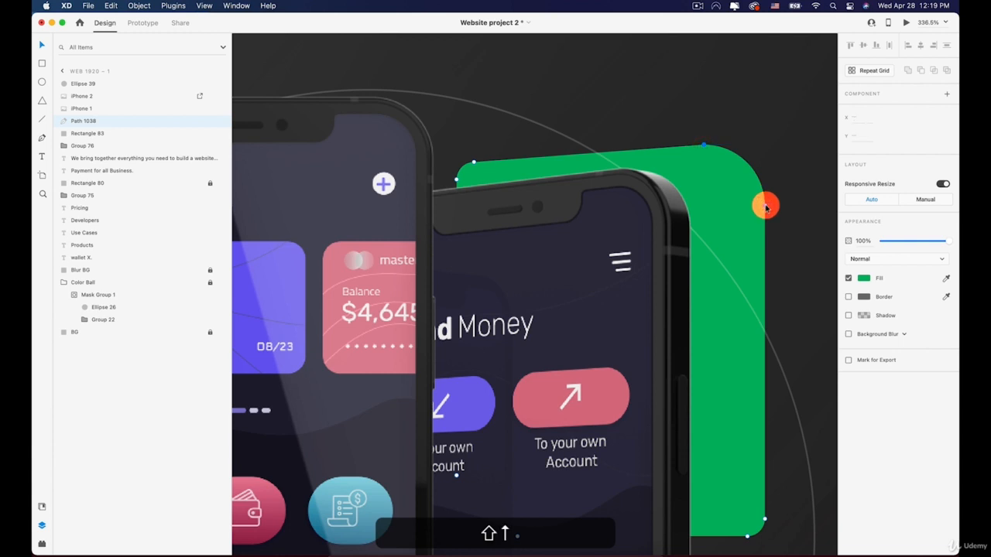
key("Up")
key("Up")
key("Up")
key("Up")
key("Up")
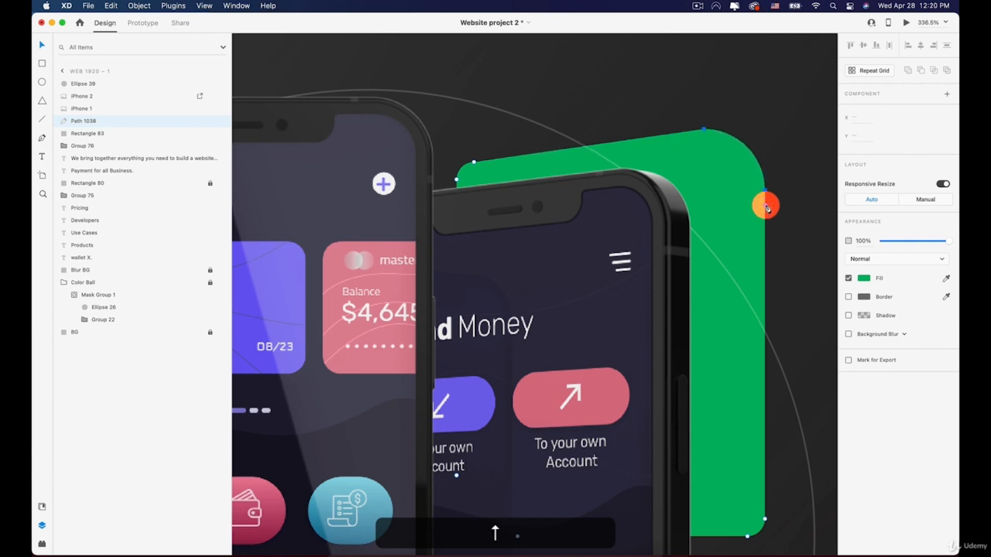
Fine-tune the upper green shape's top-right corner points and shift all its right-side points left, narrowing the shape to a width of 161
key("Up")
key("Up")
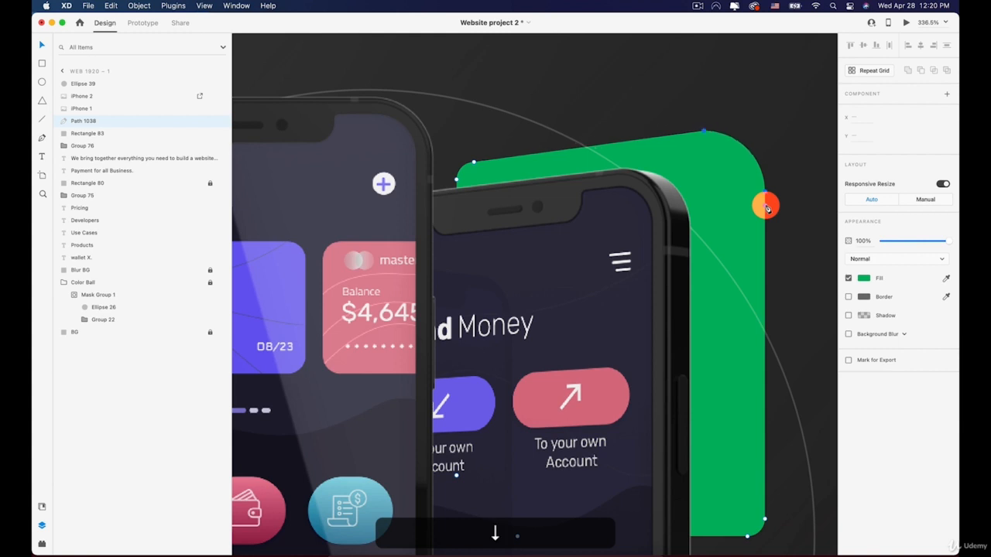
left_click(748, 536)
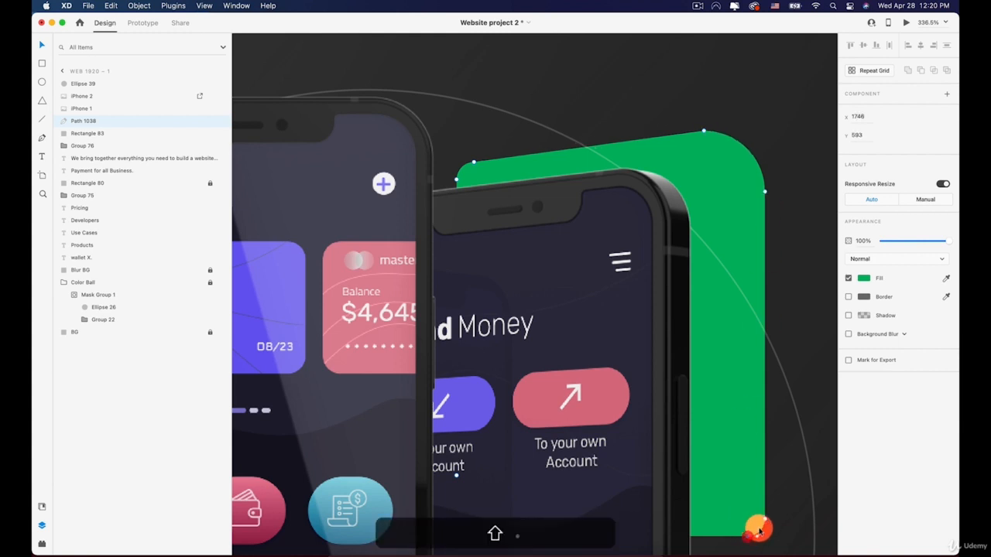
left_click(765, 190, "shift")
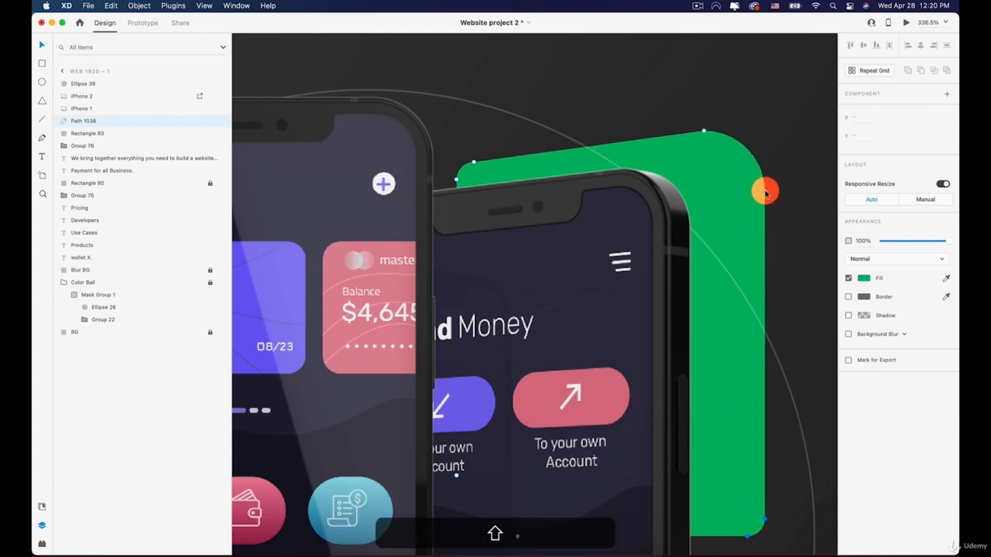
left_click(698, 132, "shift")
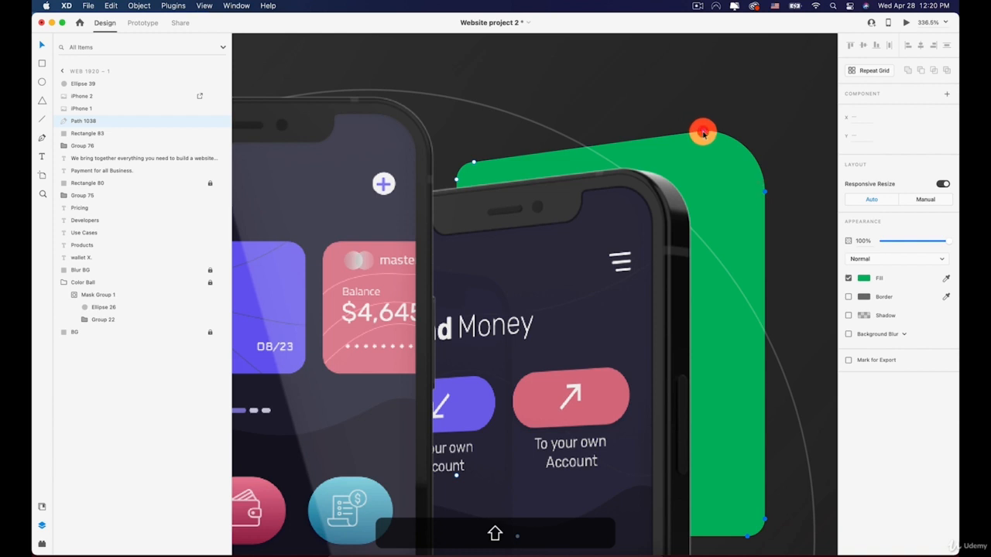
key("Left")
key("Left")
key("Left")
key("Left")
key("Left")
key("Left")
key("Left")
key("Left")
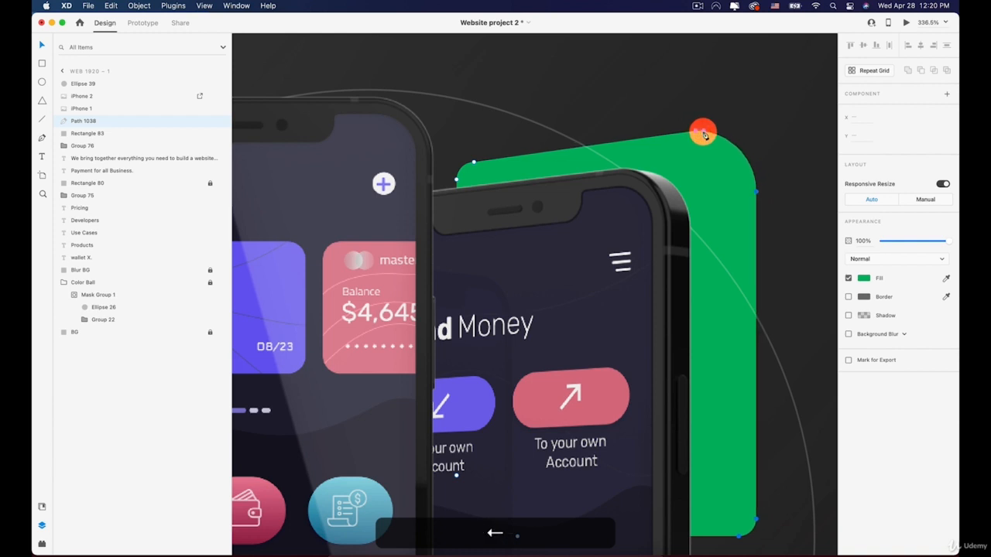
key("Left")
key("Left")
key("Left")
key("Left")
key("Left")
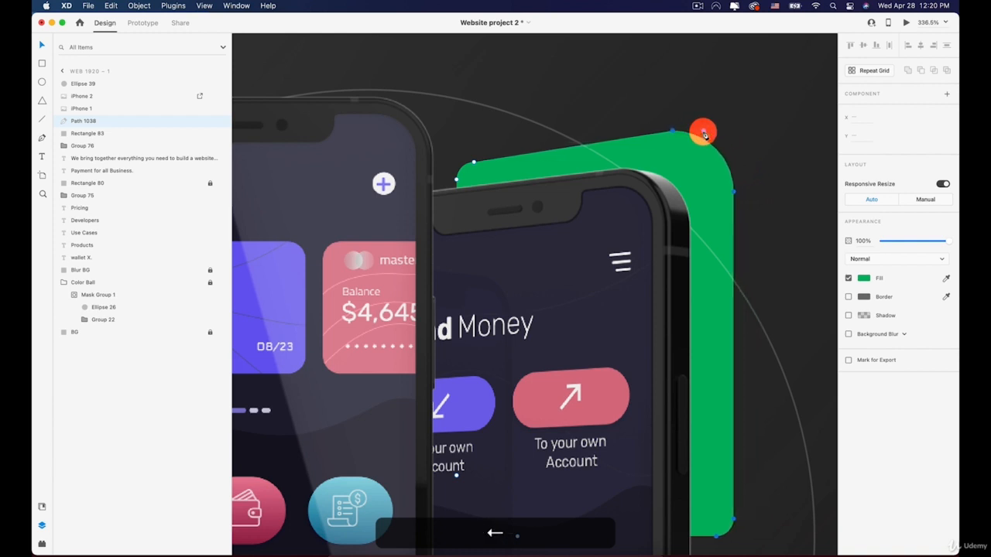
key("Right")
key("Right")
key("Right")
key("Right")
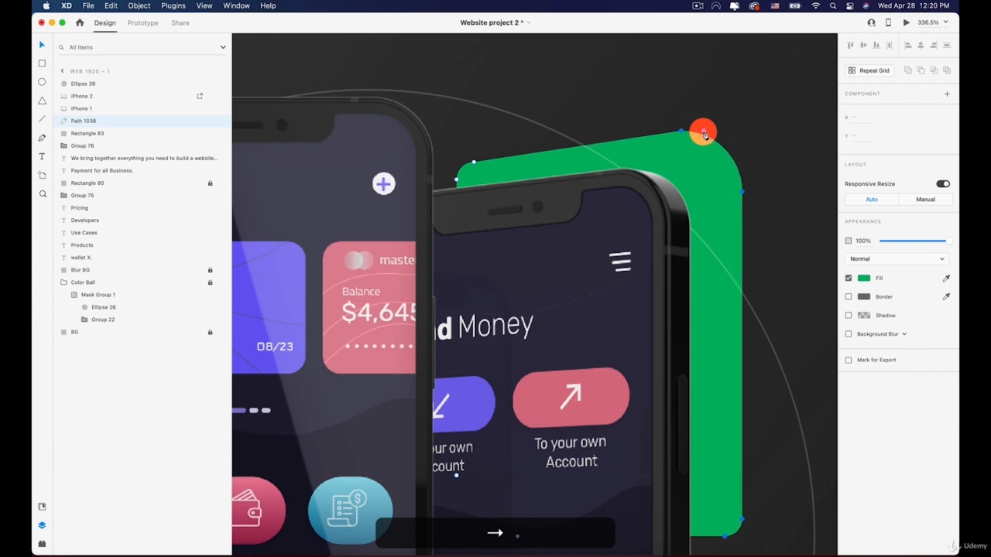
key("Left")
key("Left")
key("Left")
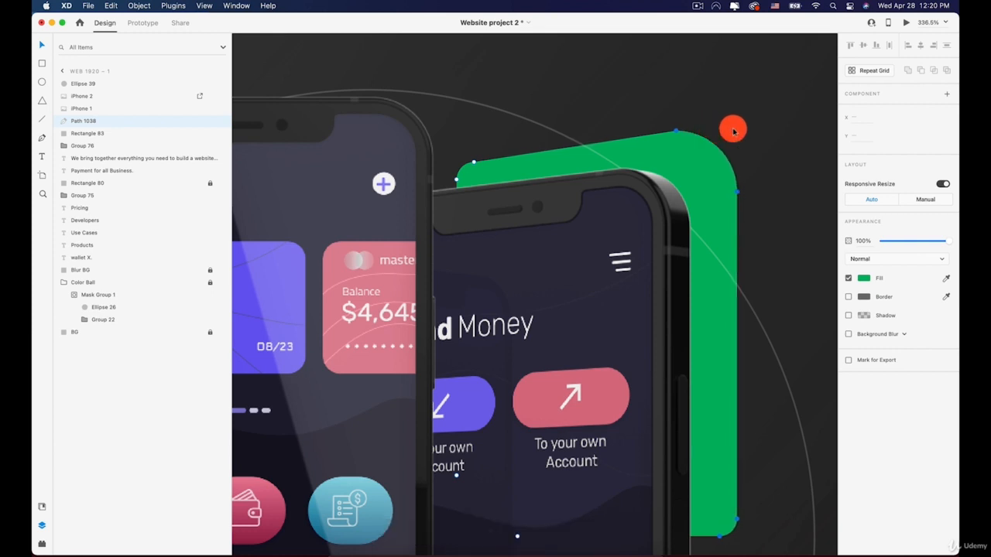
Finish the path edit and move the upper green shape closer to the rear phone, to X 1571, Y 360
key("v")
scroll(756, 127, "down", 10)
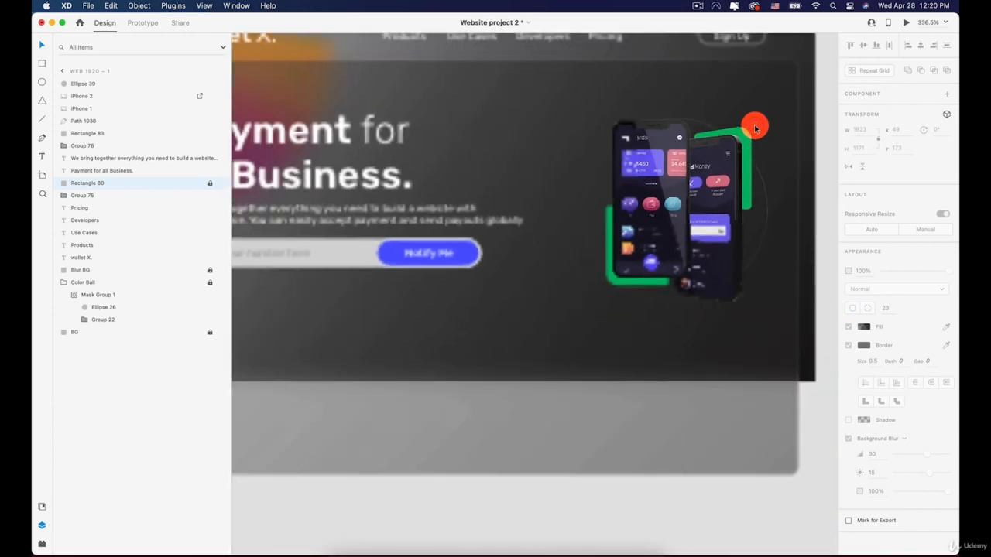
scroll(757, 130, "up", 6)
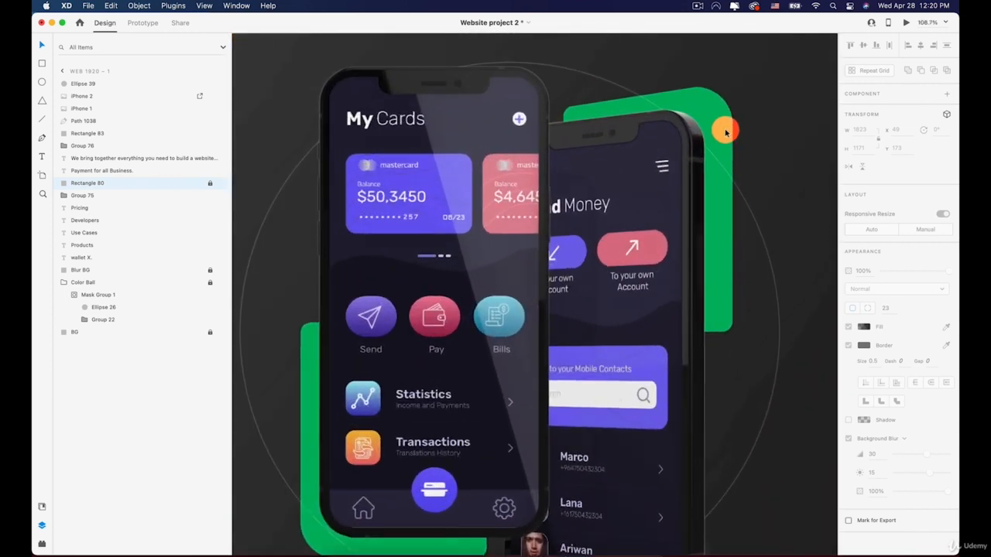
left_click(724, 129)
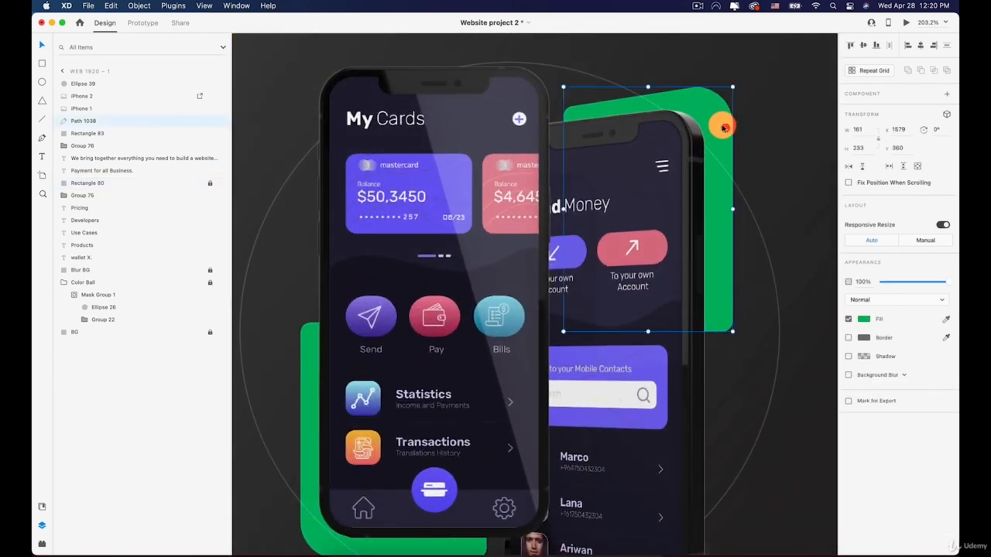
left_click_drag(718, 124, 712, 128)
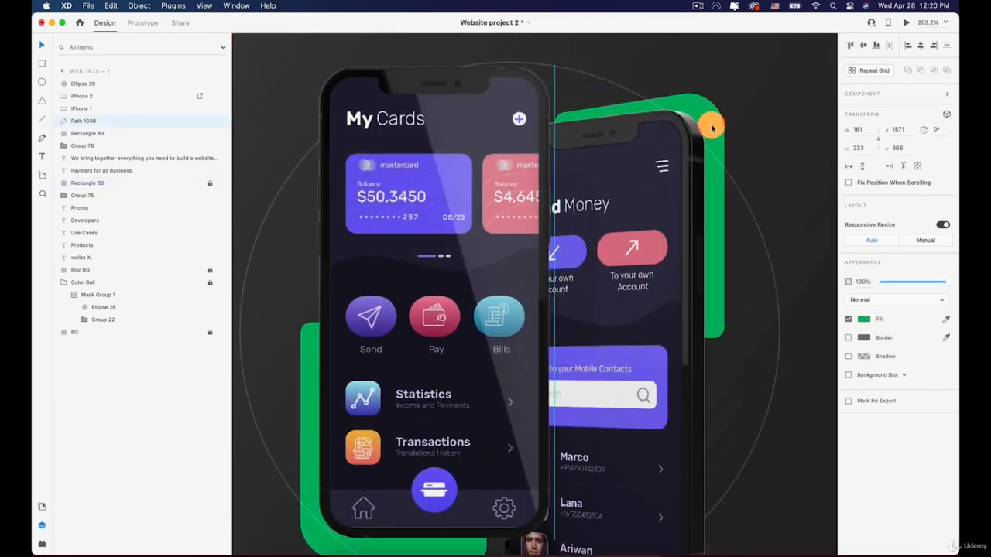
left_click(778, 107)
scroll(777, 116, "down", 5)
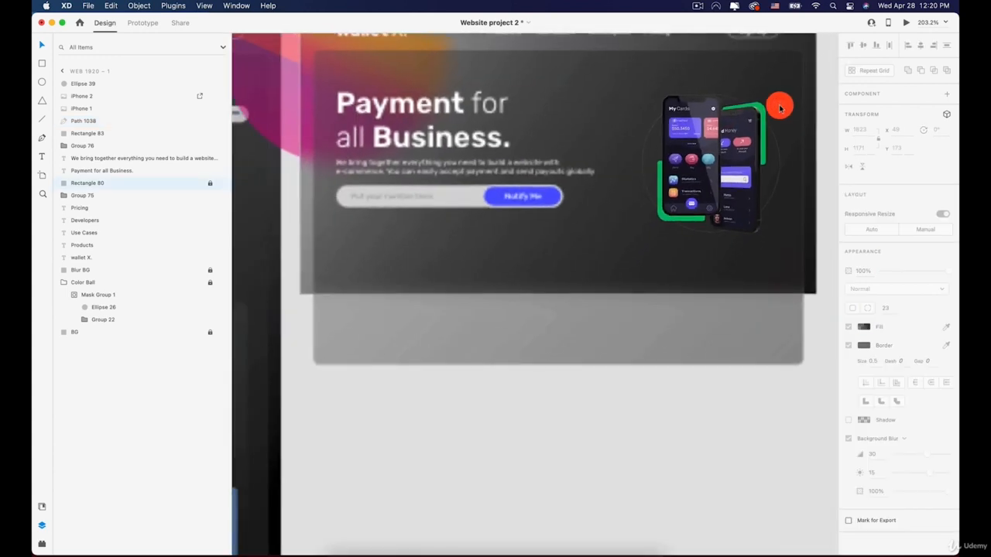
scroll(728, 124, "down", 2)
scroll(743, 150, "up", 10)
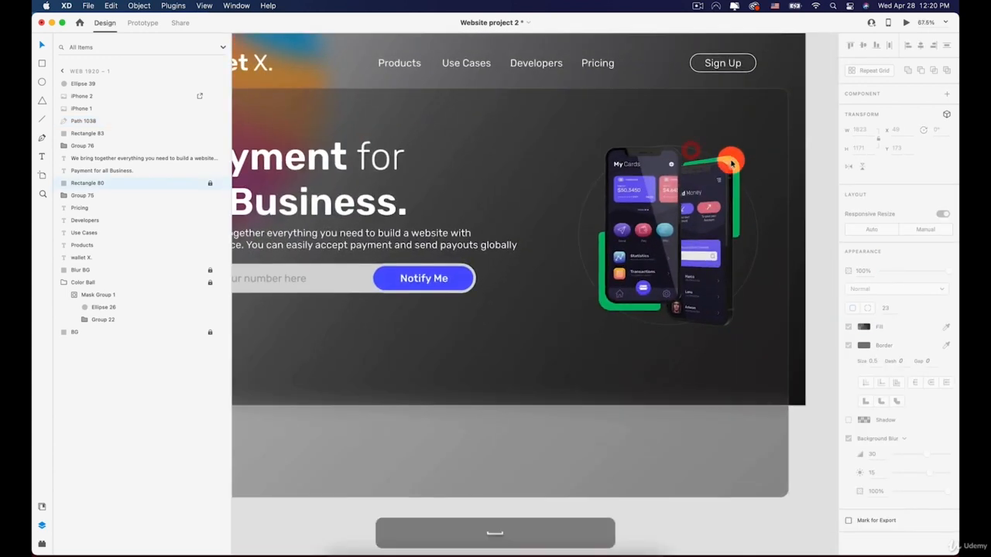
scroll(737, 163, "up", 5)
left_click(742, 160)
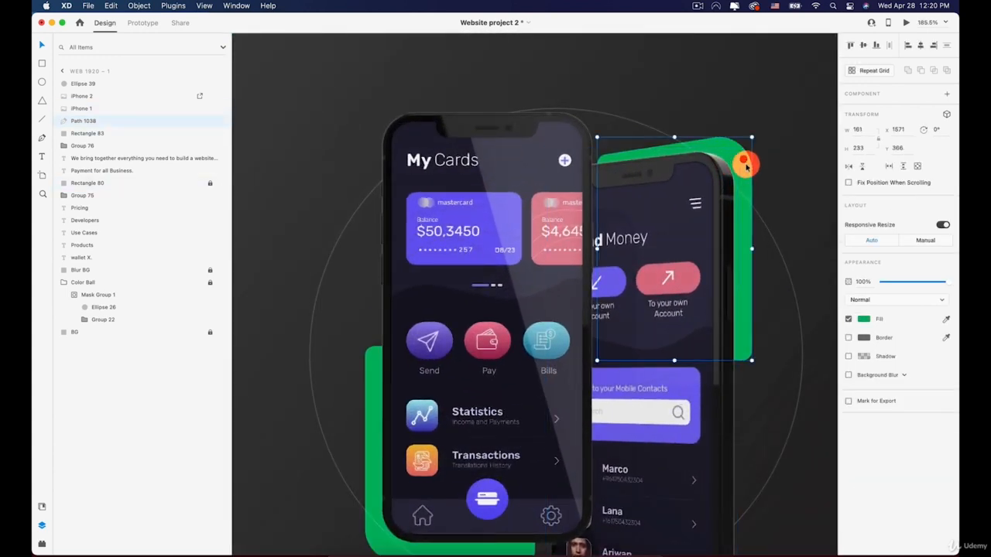
left_click_drag(745, 165, 745, 163)
Fill the upper green shape with the blue sampled from the Notify Me button
scroll(745, 162, "down", 5)
left_click(946, 318)
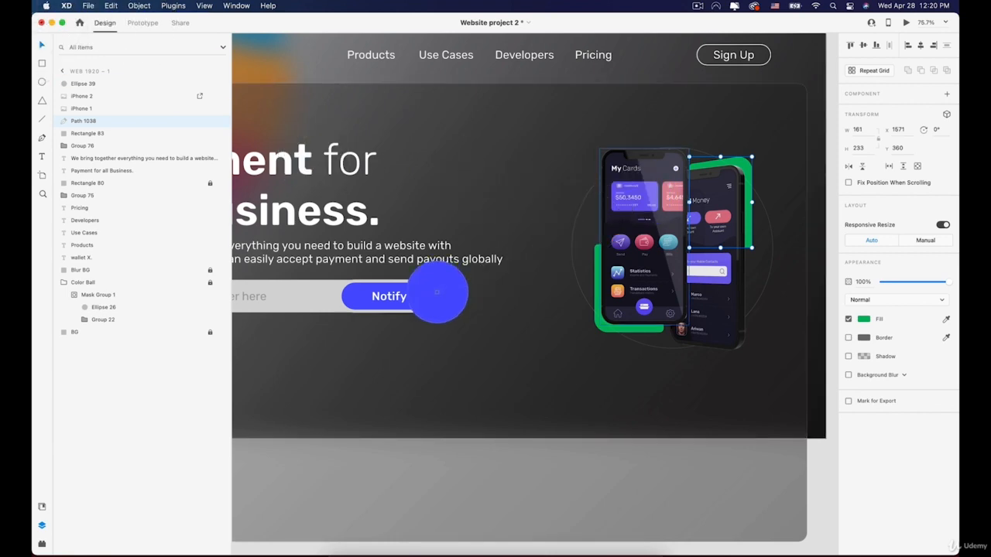
left_click(437, 293)
scroll(474, 163, "down", 5)
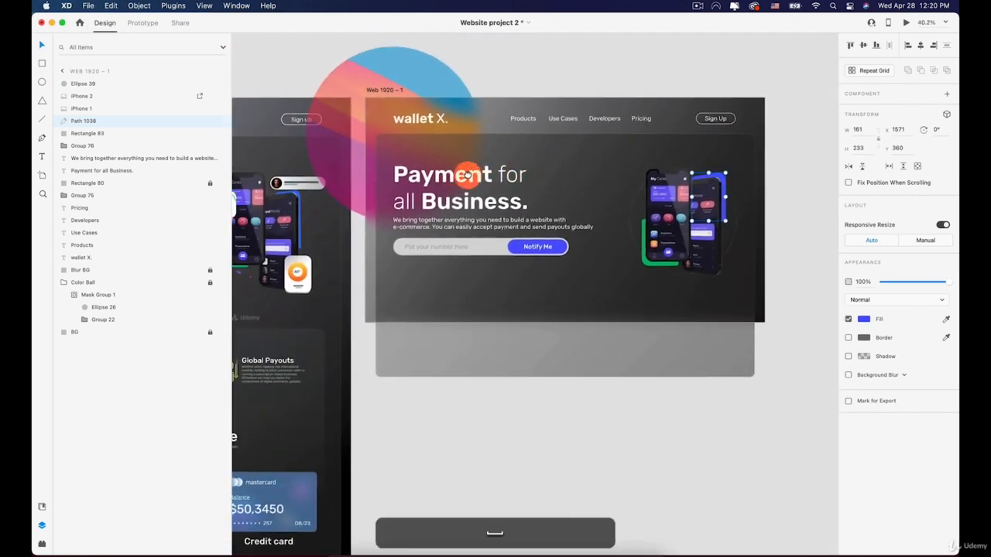
scroll(467, 175, "up", 5)
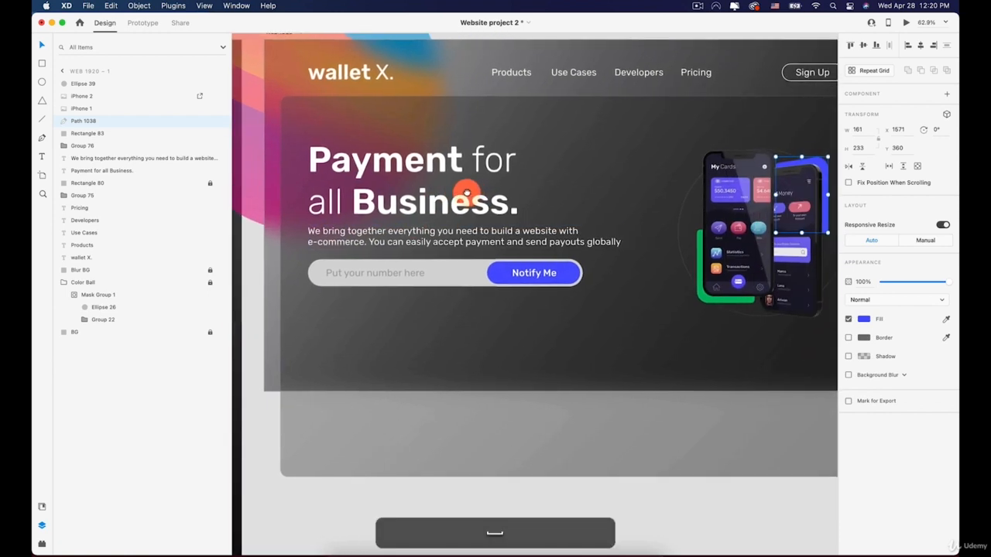
scroll(467, 192, "right", 3)
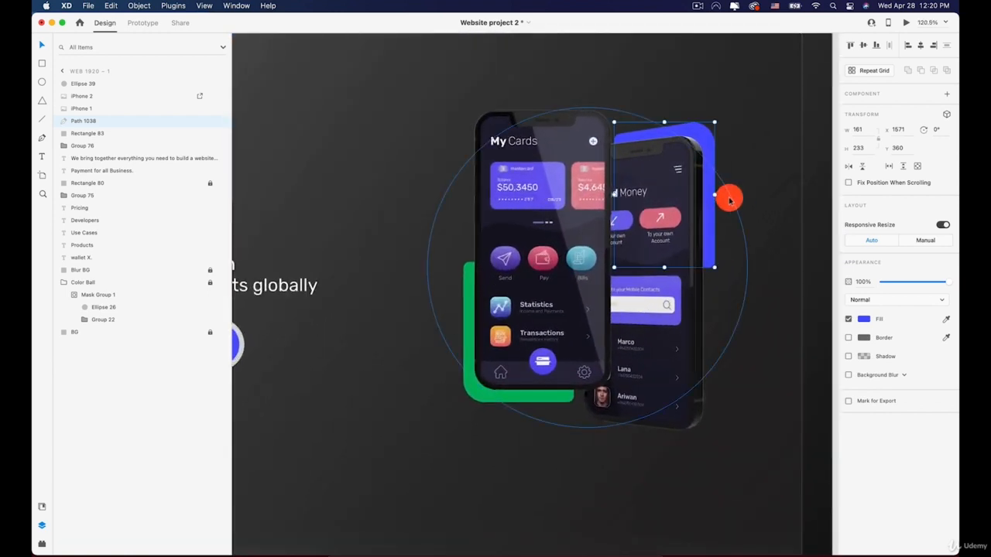
Move the circle outline in the layer order to behind both iPhones and the two coloured accent shapes
left_click(730, 195)
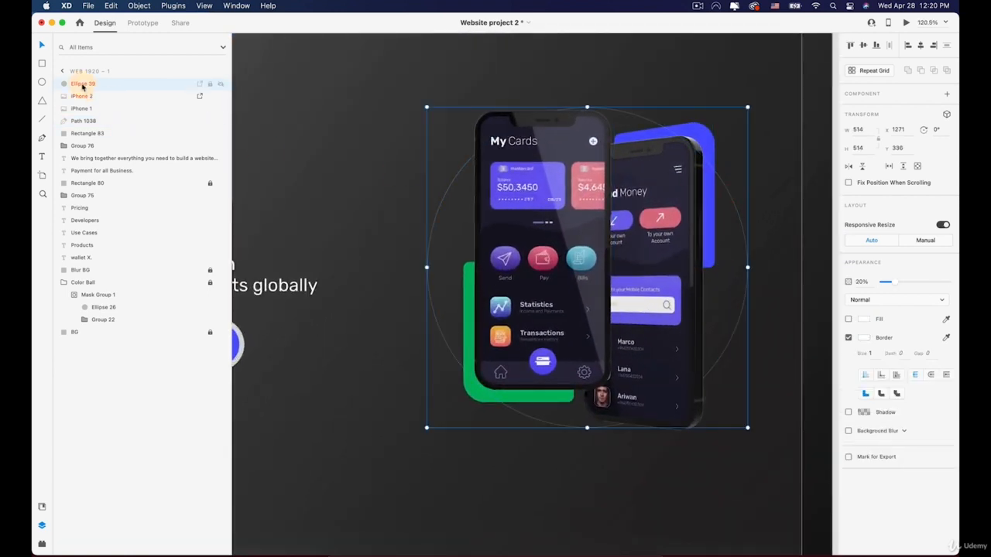
left_click_drag(83, 87, 85, 140)
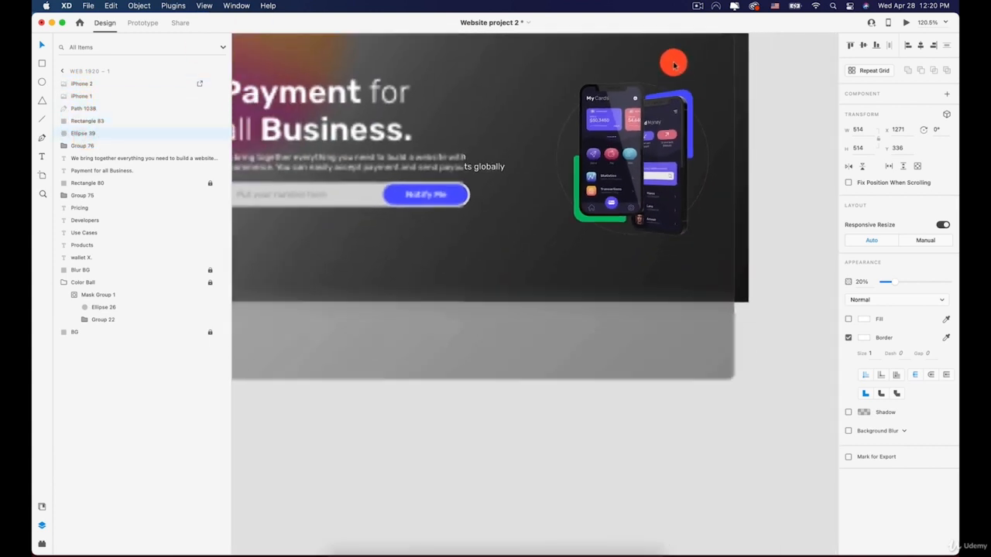
left_click_drag(577, 103, 689, 162)
scroll(644, 170, "down", 2)
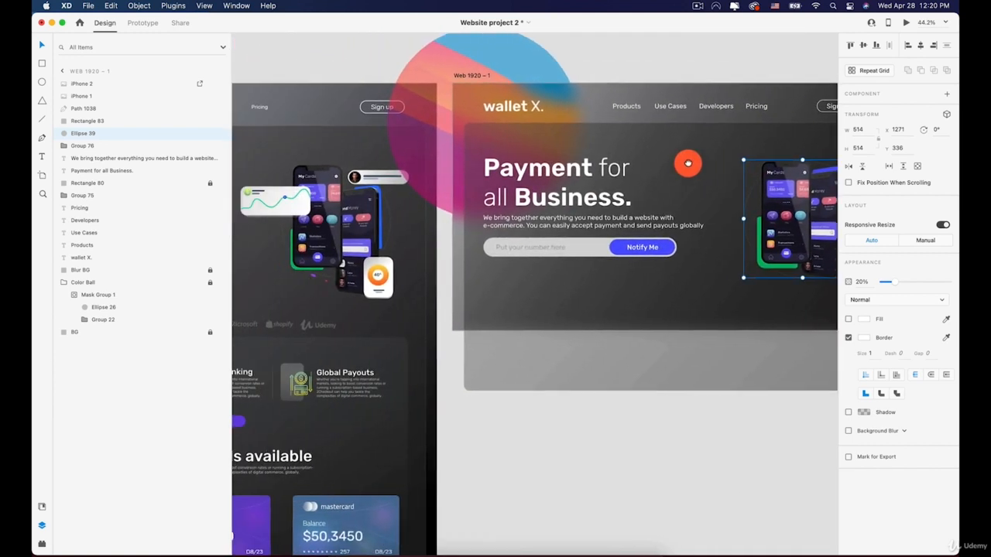
Raise the circle outline to Y 333 and enlarge it to about 524 by 525 around the phones
scroll(502, 159, "up", 3)
scroll(637, 269, "up", 5)
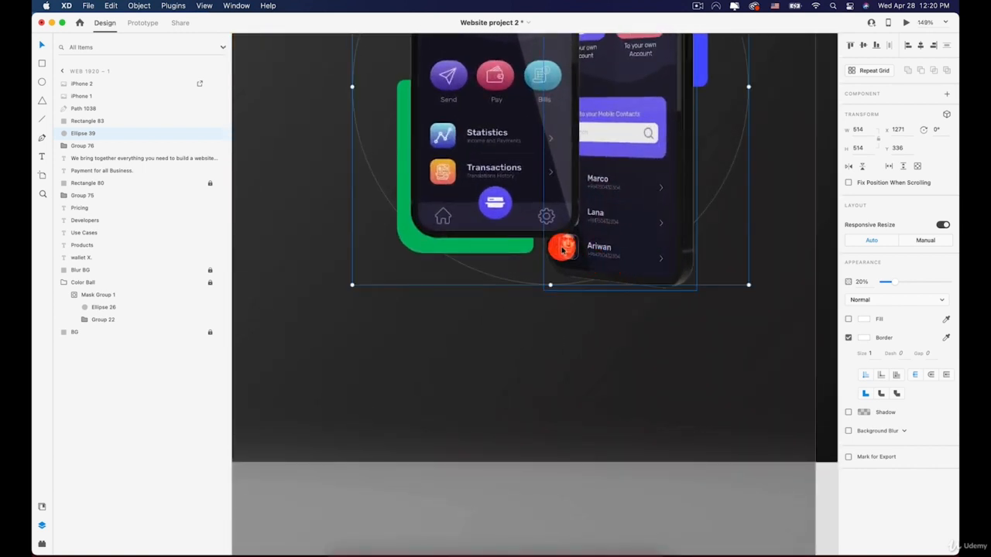
scroll(546, 249, "up", 5)
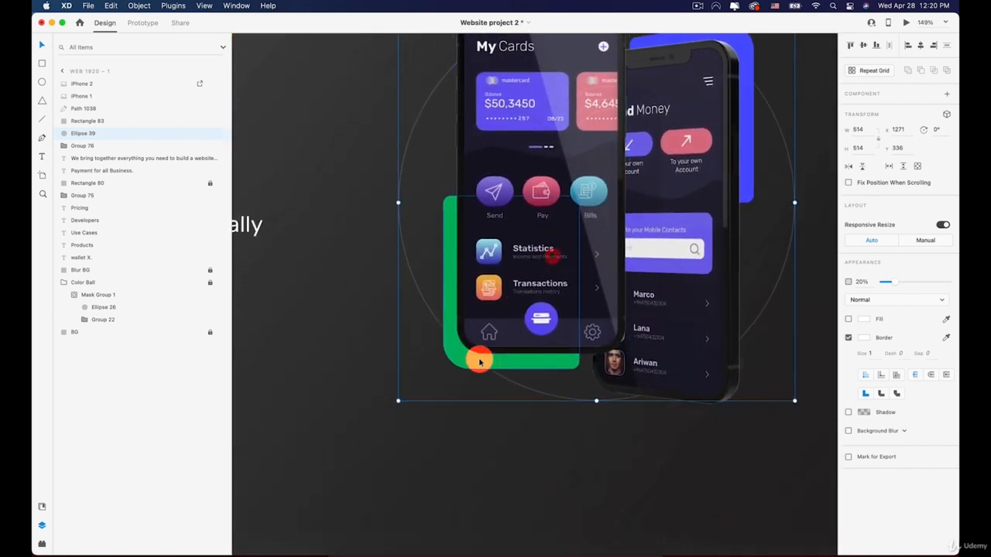
key("Down")
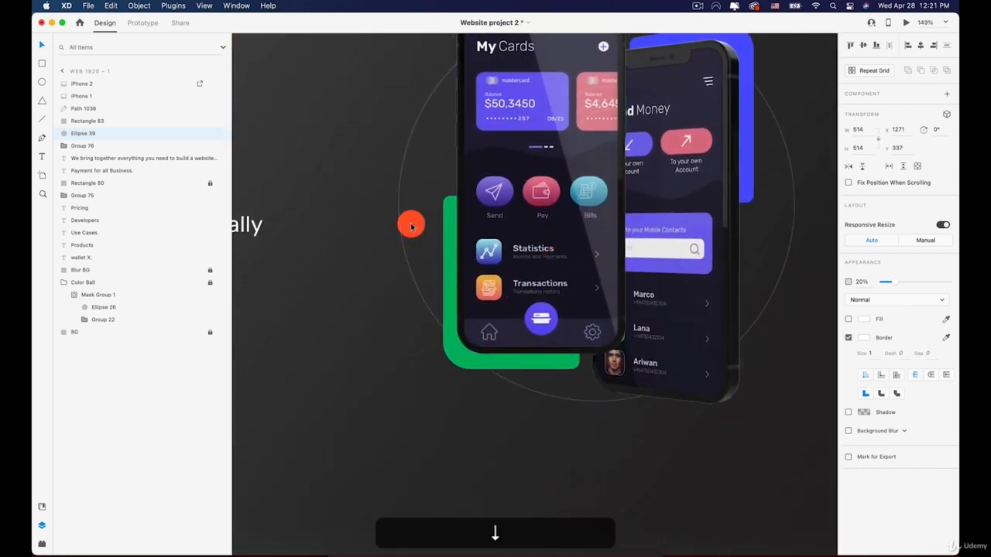
key("Up")
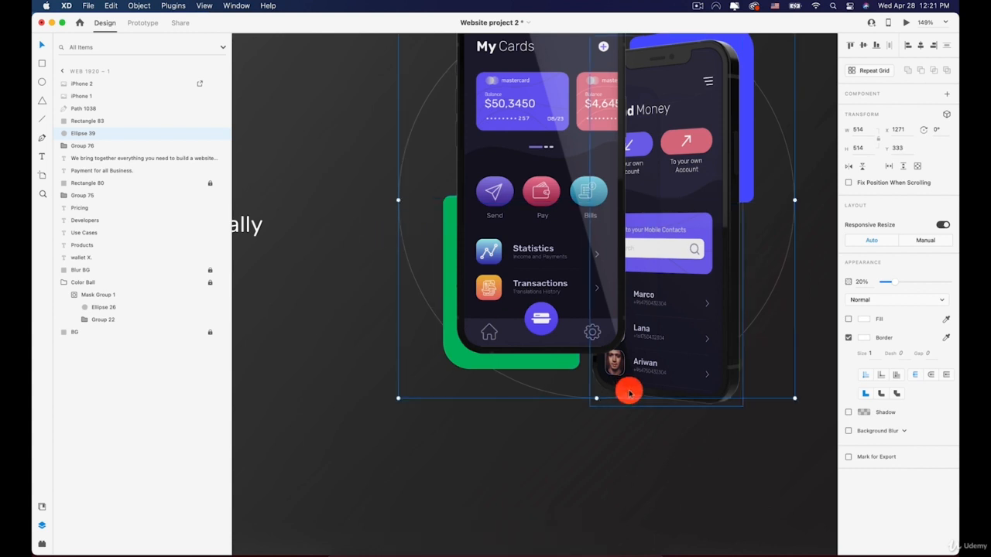
key("shift")
left_click_drag(596, 398, 596, 406)
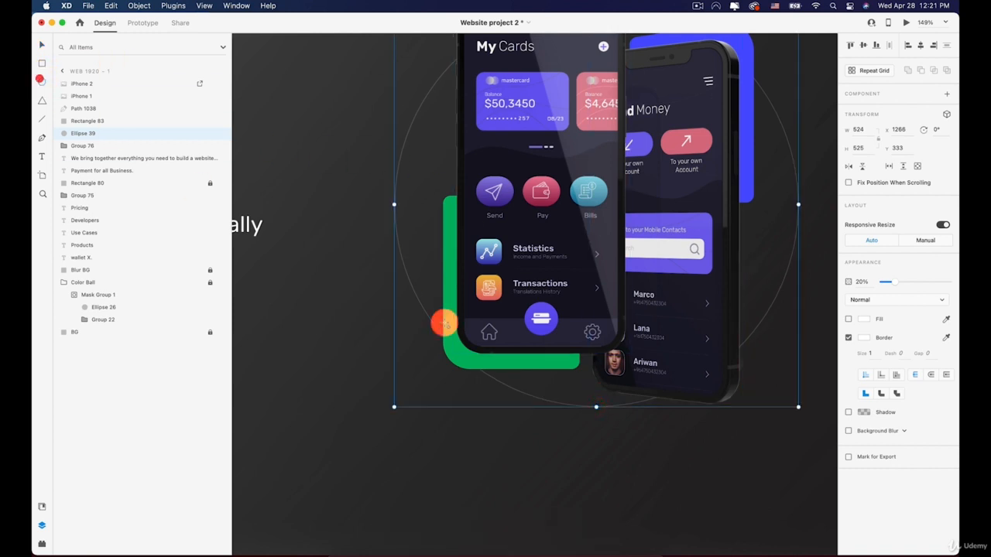
Draw a borderless white ellipse about 42 by 14 on the circle outline below the front phone, rotated 19°
key("e")
mouse_move(498, 393)
left_mouse_down()
mouse_move(539, 405)
mouse_move(570, 386)
left_mouse_up()
left_click(846, 338)
scroll(457, 432, "up", 3)
key("v")
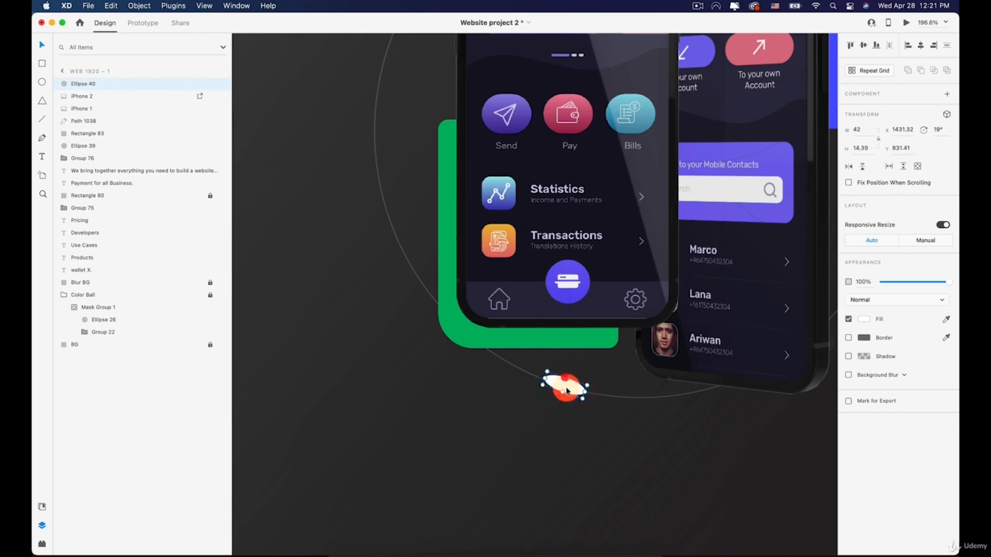
Duplicate the white ellipse further along the outline as a smaller one about 22 by 6, and reposition the larger ellipse at a 20° rotation
left_click_drag(568, 376, 615, 397)
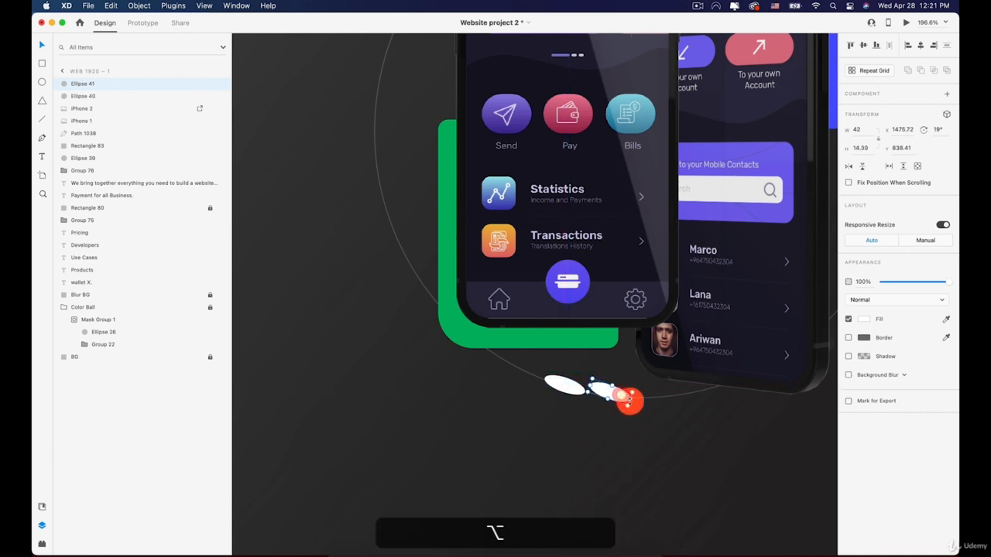
left_click(631, 397)
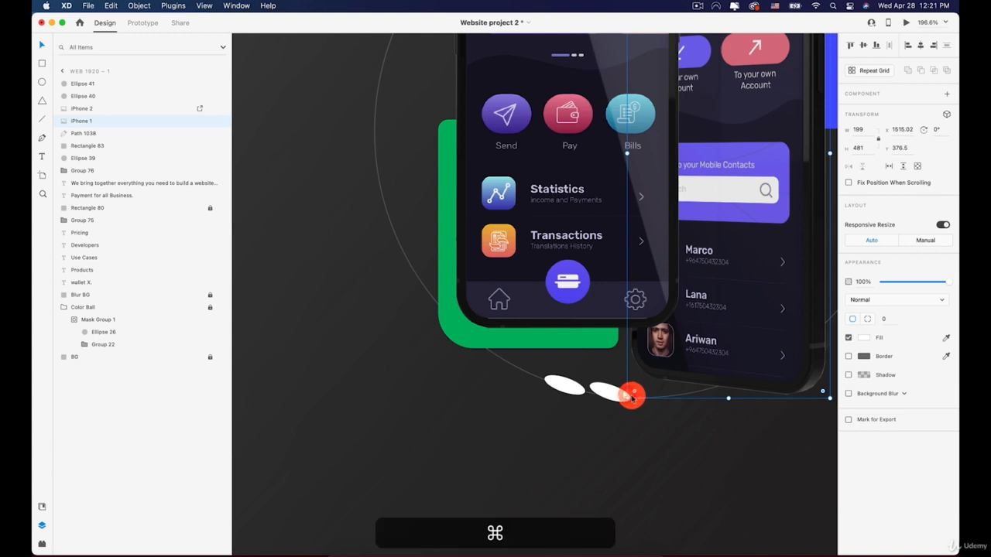
key("super+z")
key("super+z")
key("super+z")
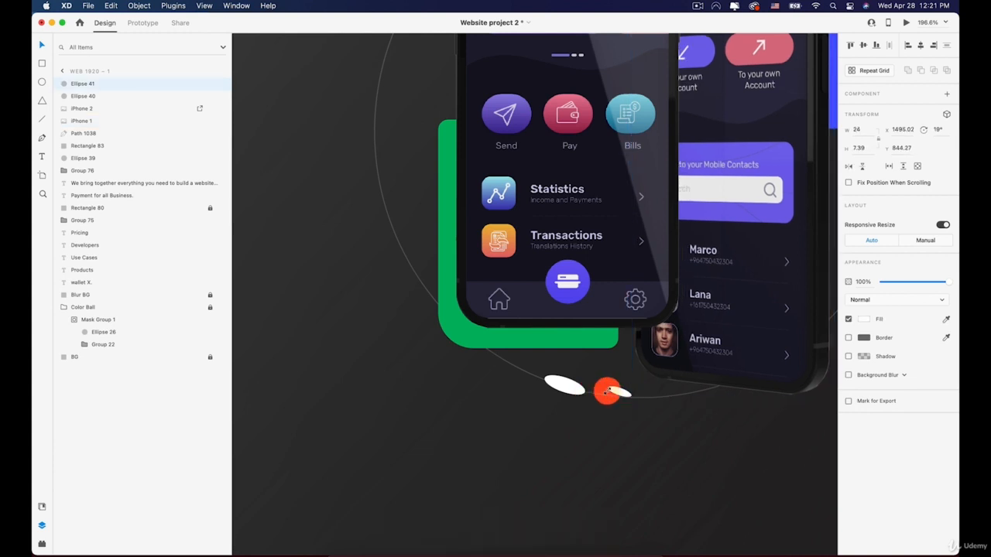
left_click_drag(564, 384, 589, 374)
Fill the larger ellipse with purple and the smaller one with pink-red, both sampled from the accents on the reference artboard
scroll(587, 388, "down", 10)
left_click_drag(492, 359, 631, 323)
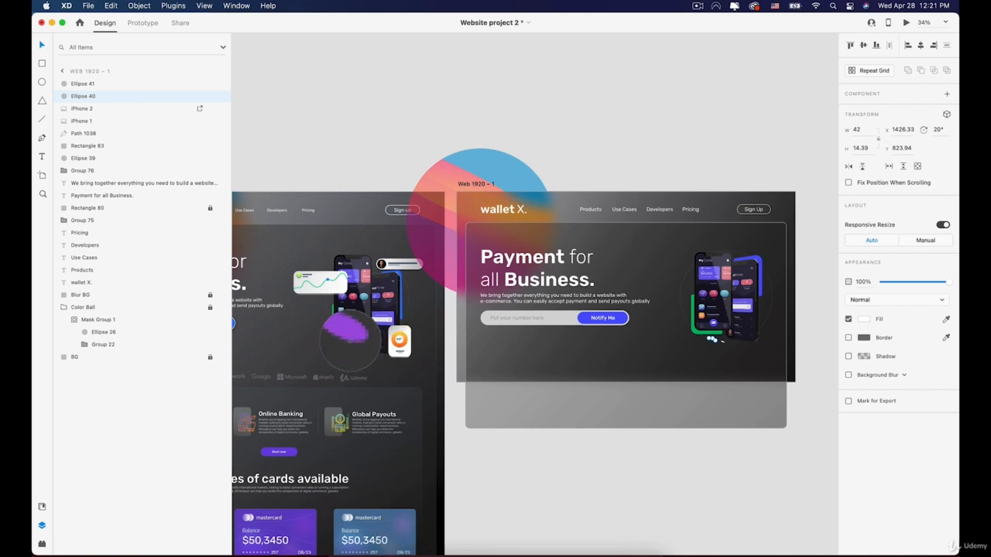
left_click(352, 343)
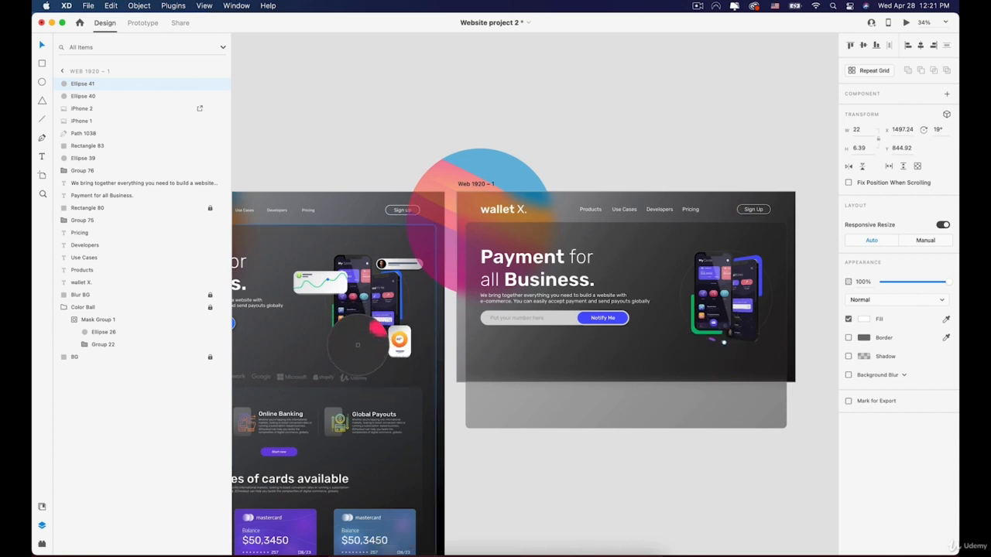
left_click(357, 347)
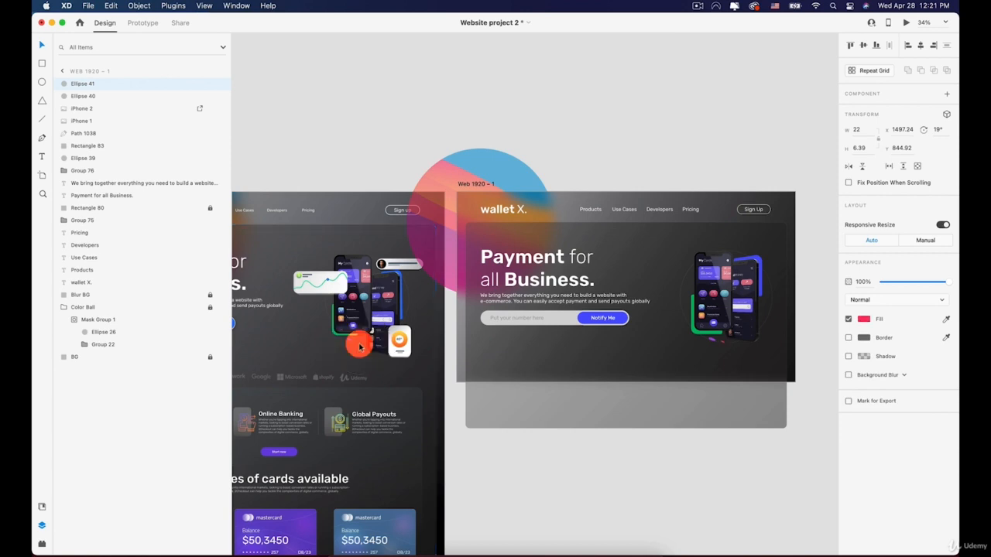
left_click(743, 475)
scroll(754, 348, "up", 5)
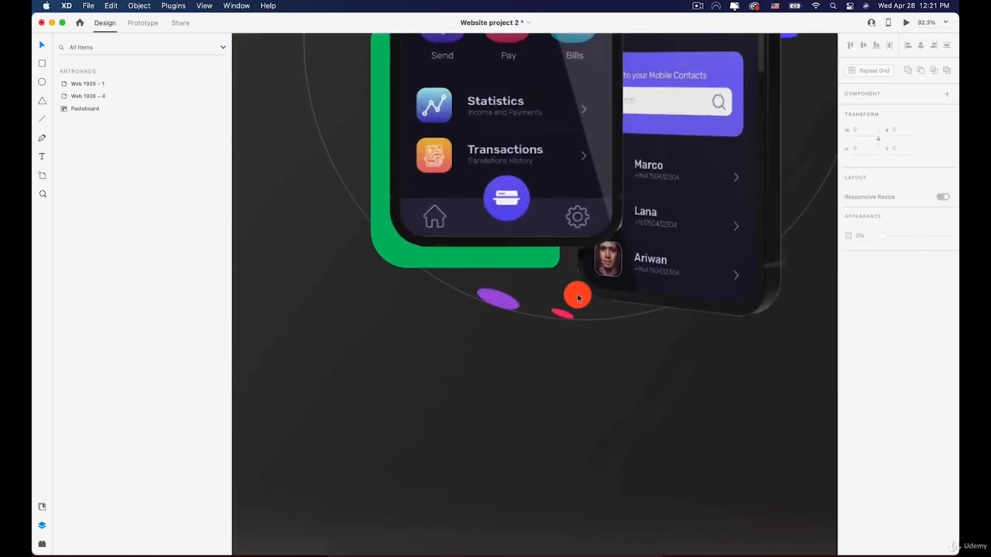
Move the pink-red ellipse further along the circle outline, shrink it to about 13 by 3 and rotate it to 4°
left_click(563, 313)
left_click_drag(562, 314, 611, 333)
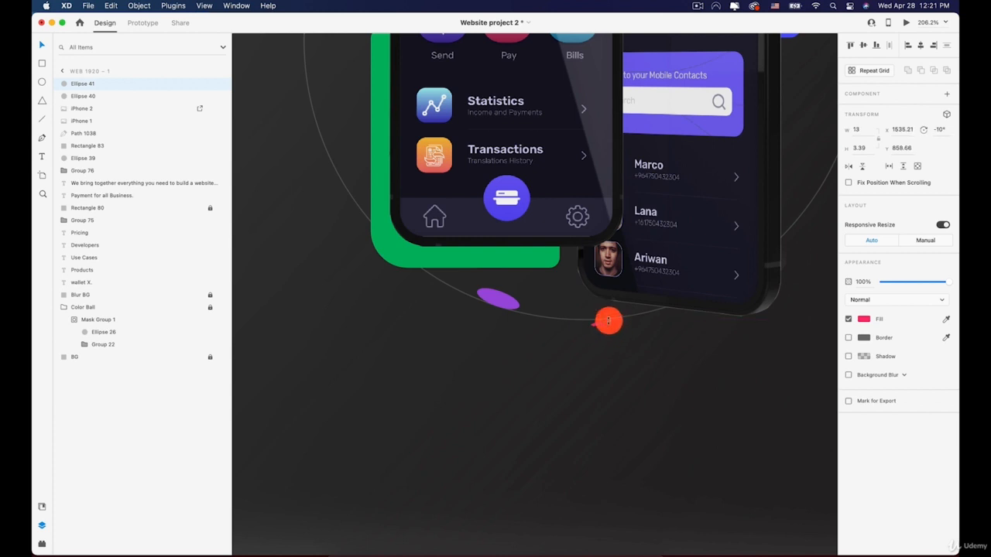
Duplicate the purple ellipse onto the left side of the circle outline, about 22 by 14 and rotated 124°
scroll(597, 325, "up", 5)
scroll(597, 325, "left", 4)
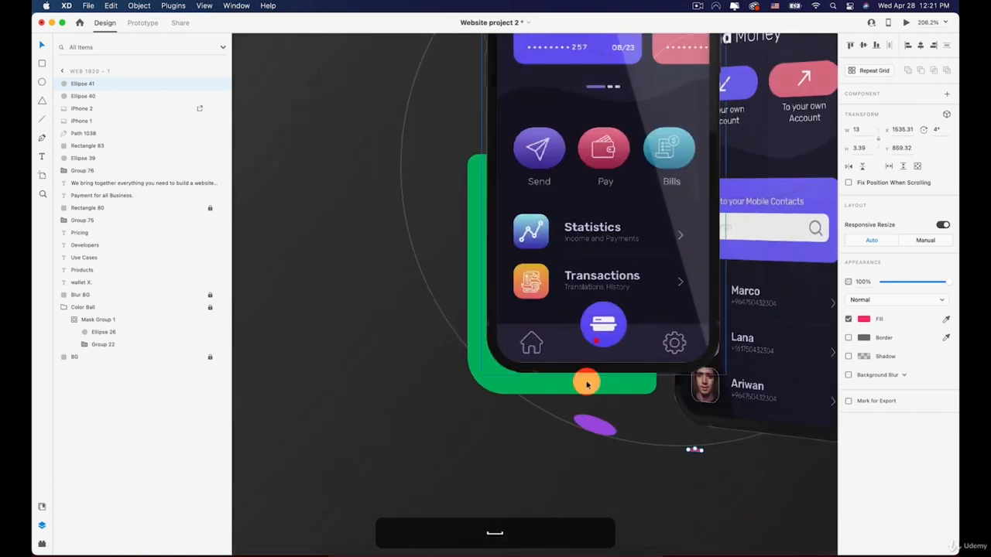
left_click(596, 430)
left_click_drag(598, 428, 409, 130)
scroll(723, 259, "down", 5)
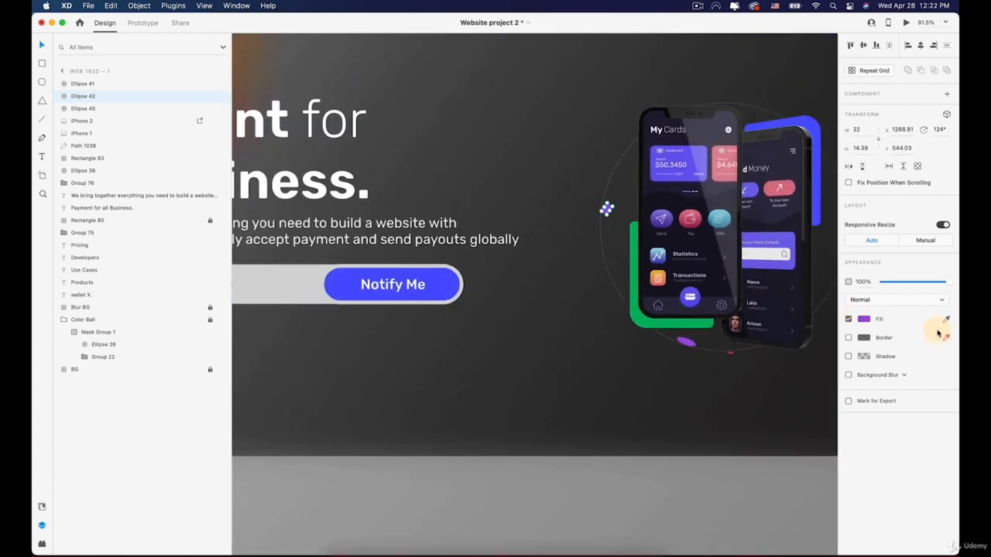
Fill the duplicated ellipse with blue sampled from the frame behind the back phone and flatten it to about 22 by 9
left_click(819, 199)
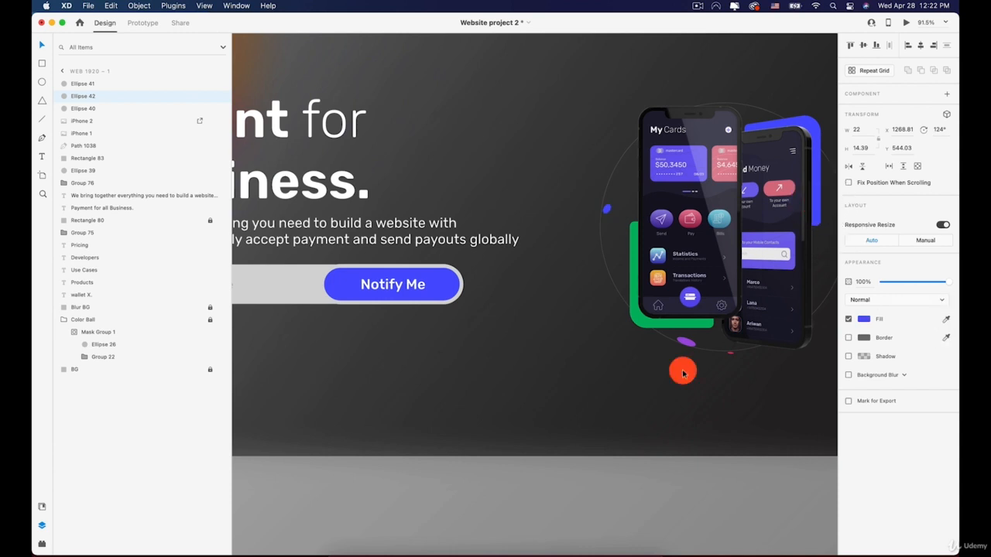
scroll(597, 210, "up", 5)
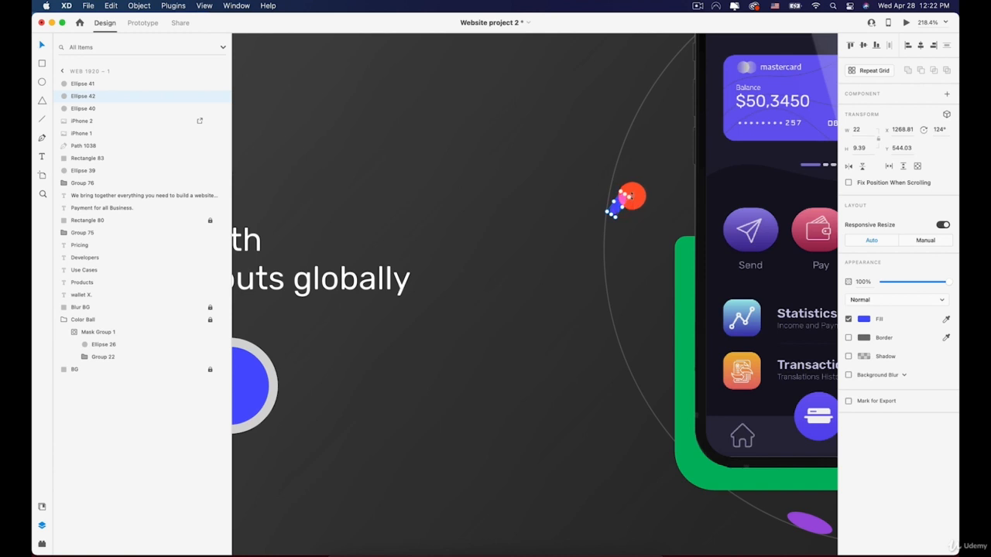
left_click_drag(631, 196, 628, 188)
left_click(514, 391)
Undo the last two changes to the phone artwork
scroll(513, 392, "down", 5)
scroll(618, 373, "up", 4)
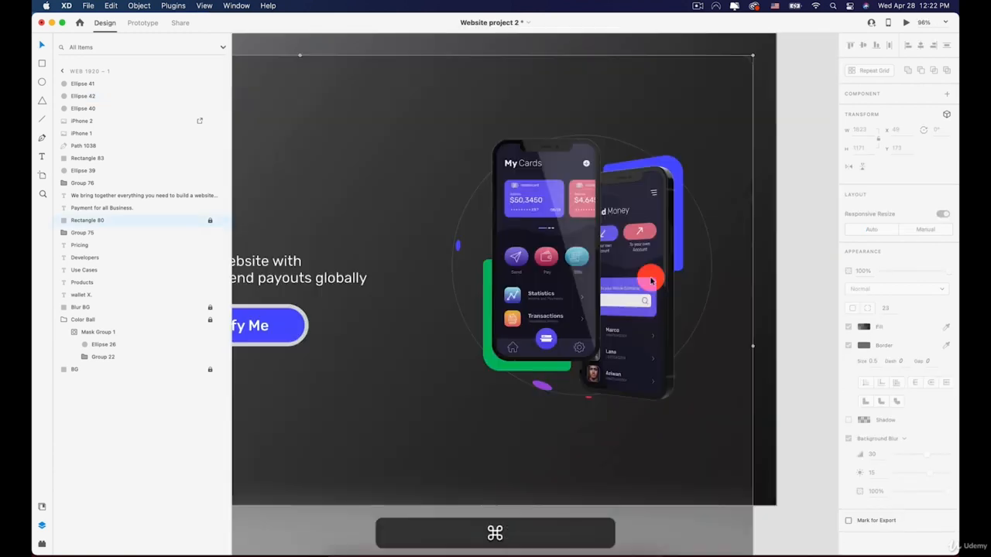
key("super+z")
key("super+z")
left_click(679, 433)
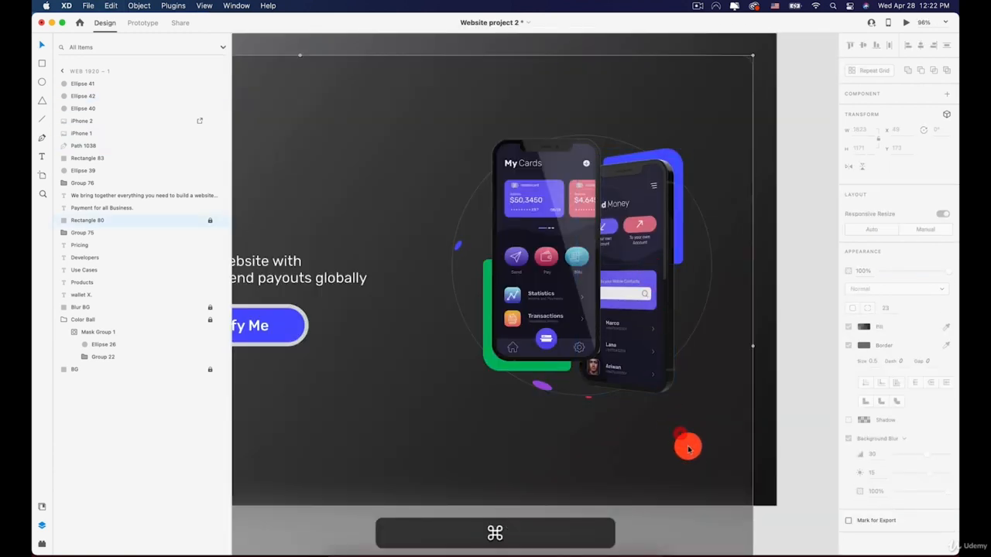
scroll(643, 361, "down", 4)
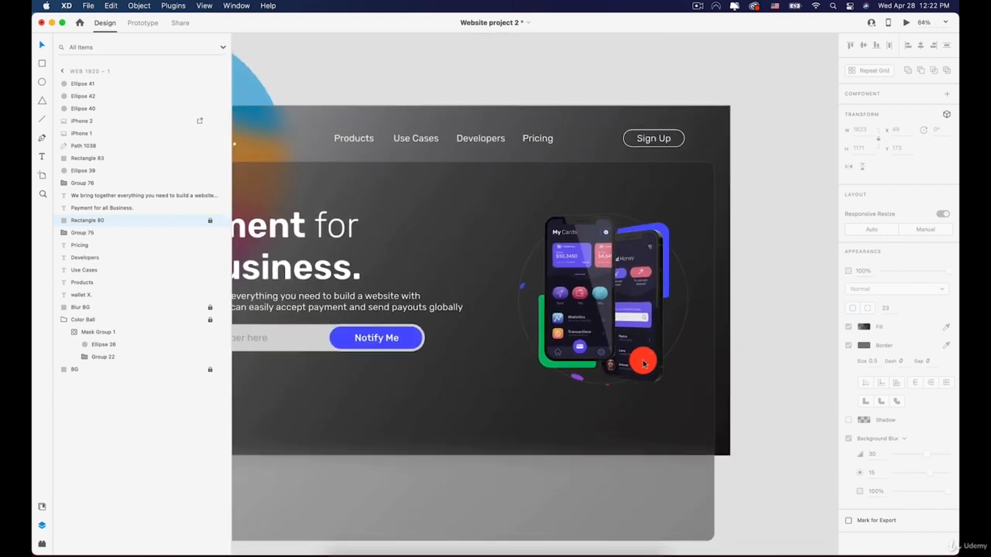
scroll(643, 363, "down", 3)
left_click(699, 6)
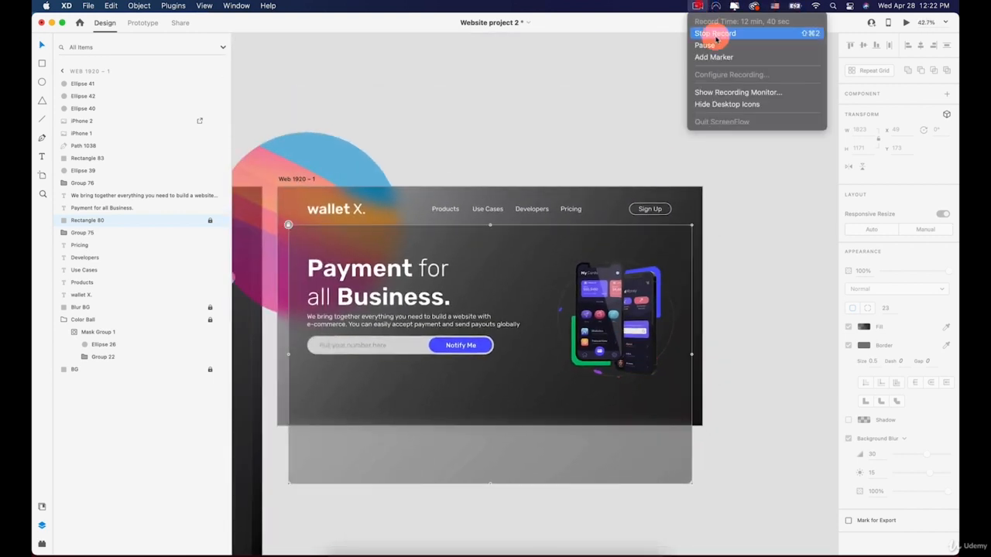